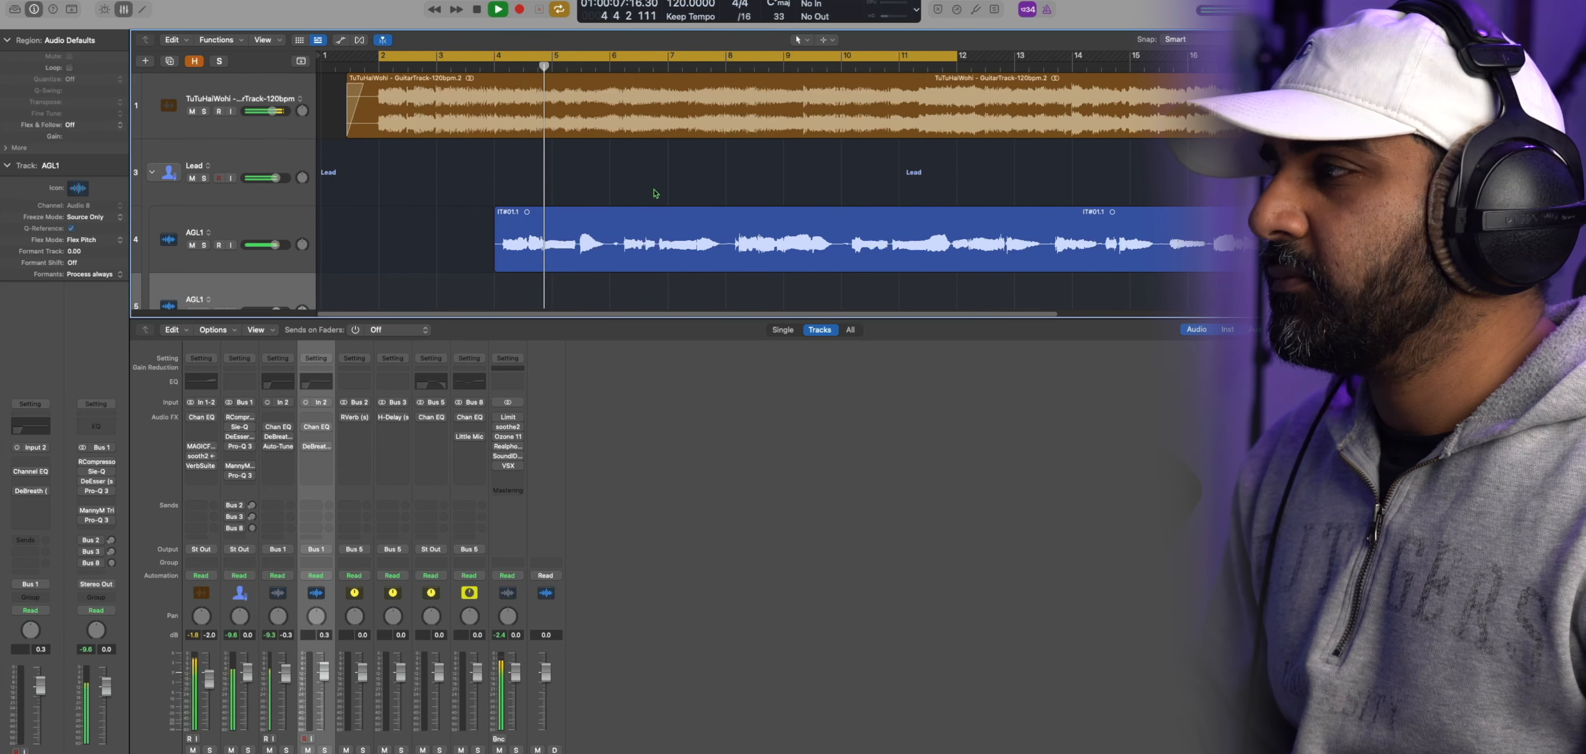
Solo the first AGL1 vocal track to hear it unprocessed, unsolo it and stop playback
{"action": "left_click", "coordinate": [204, 245]}
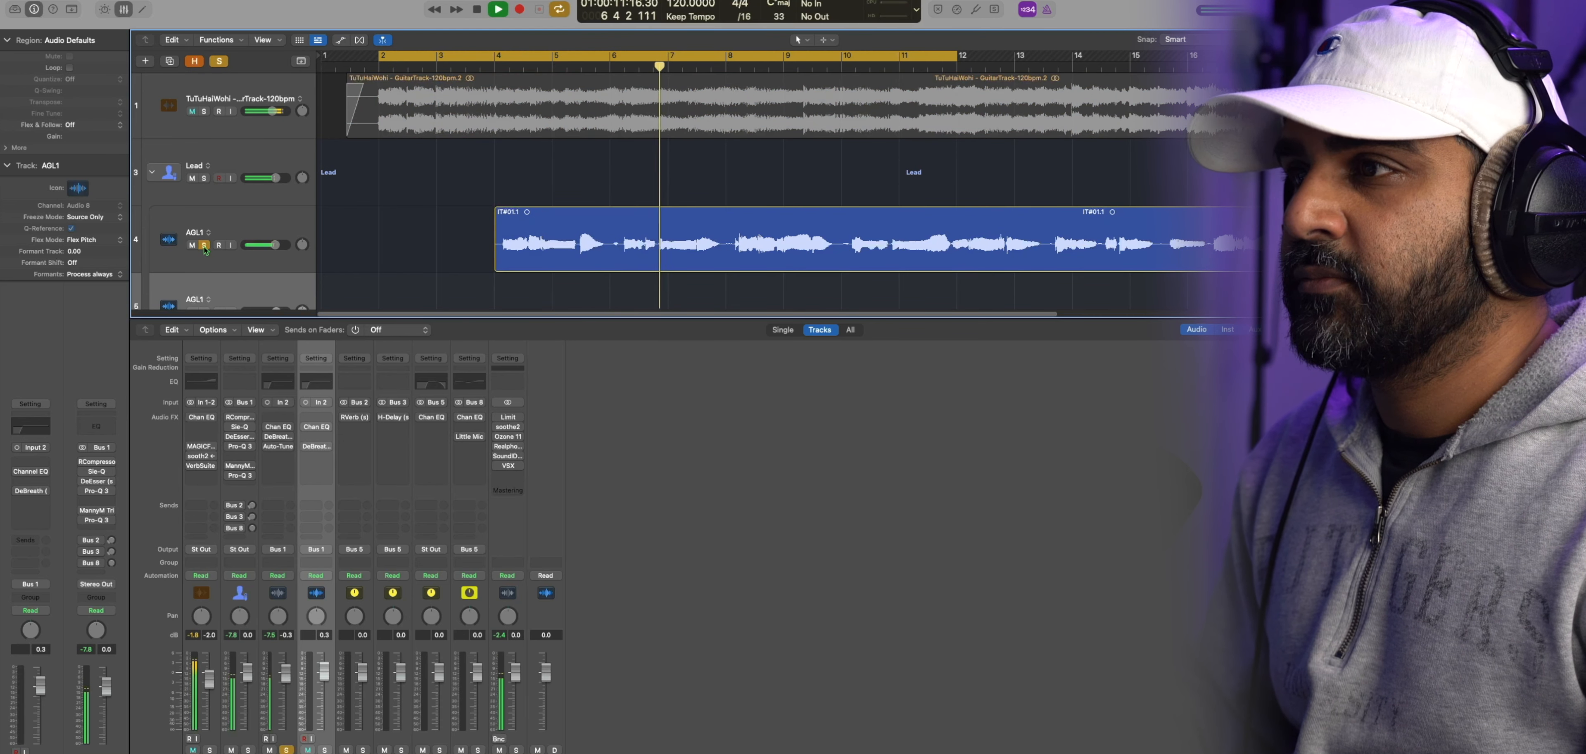
{"action": "left_click", "coordinate": [204, 244]}
{"action": "key", "text": "space"}
Re-enable the bypassed plug-ins on the guitar, vocal and effects channels and play back a passage of the processed mix
{"action": "left_click", "coordinate": [190, 417]}
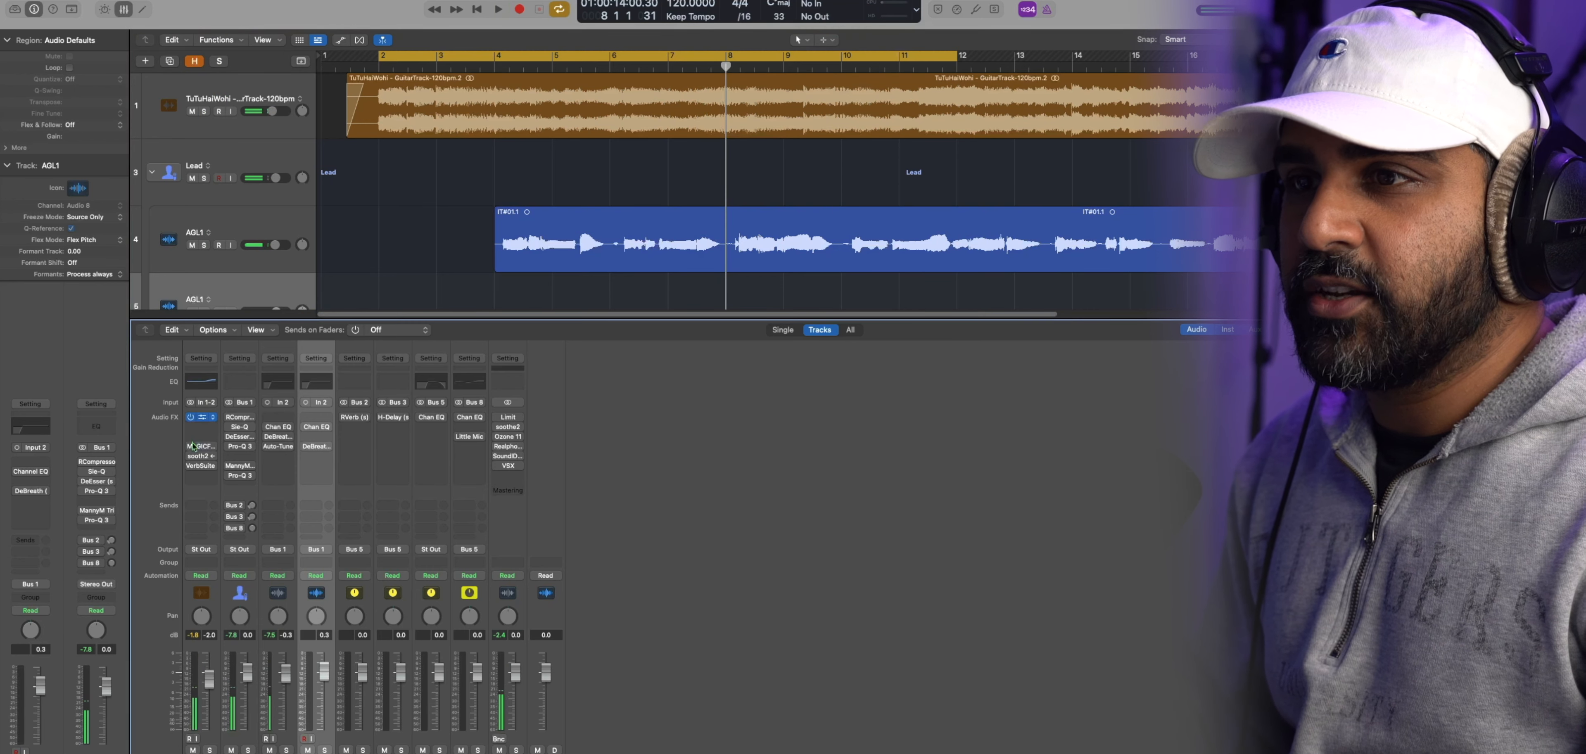
{"action": "left_click", "coordinate": [233, 418]}
{"action": "left_click", "coordinate": [228, 419]}
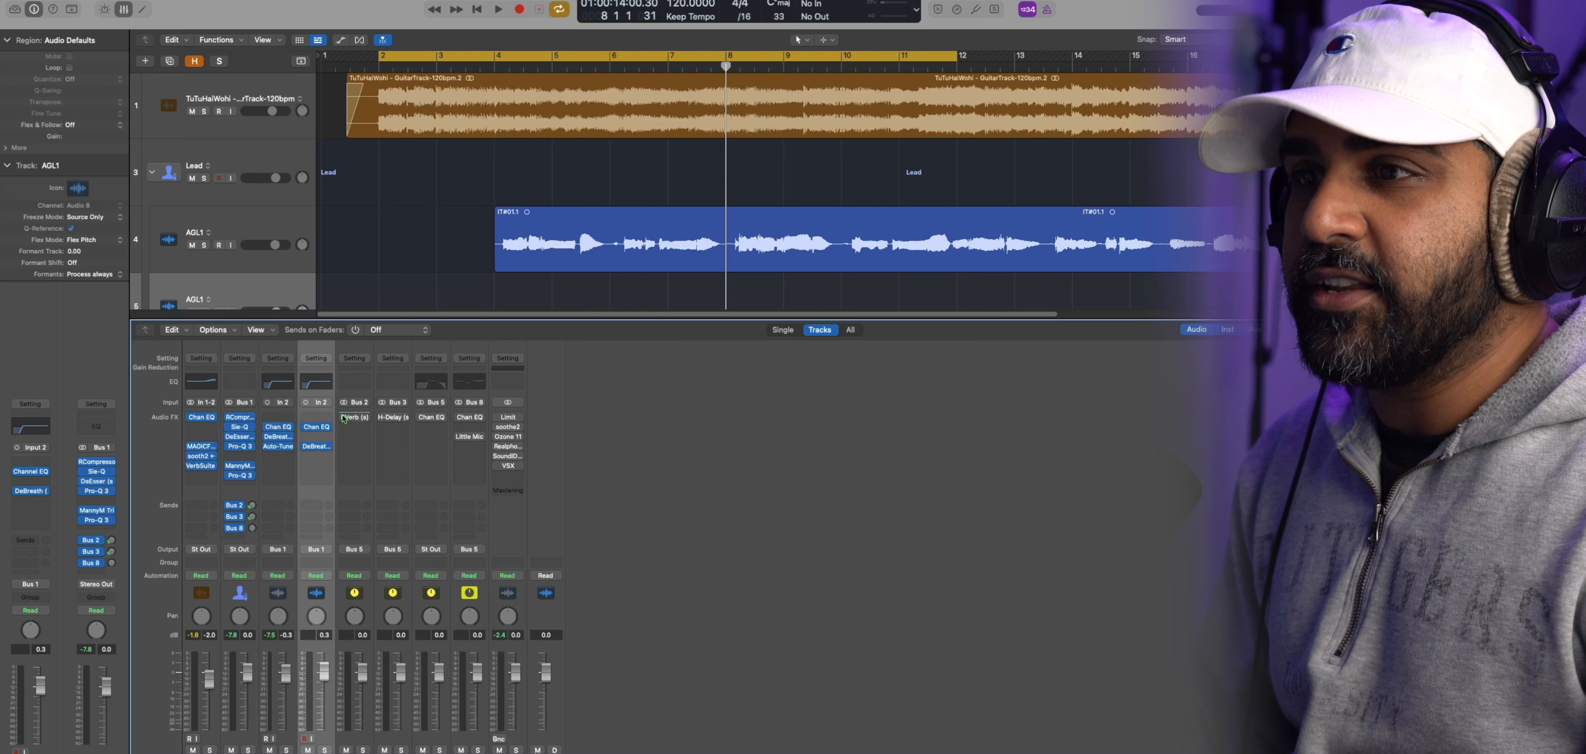
{"action": "key", "text": "space"}
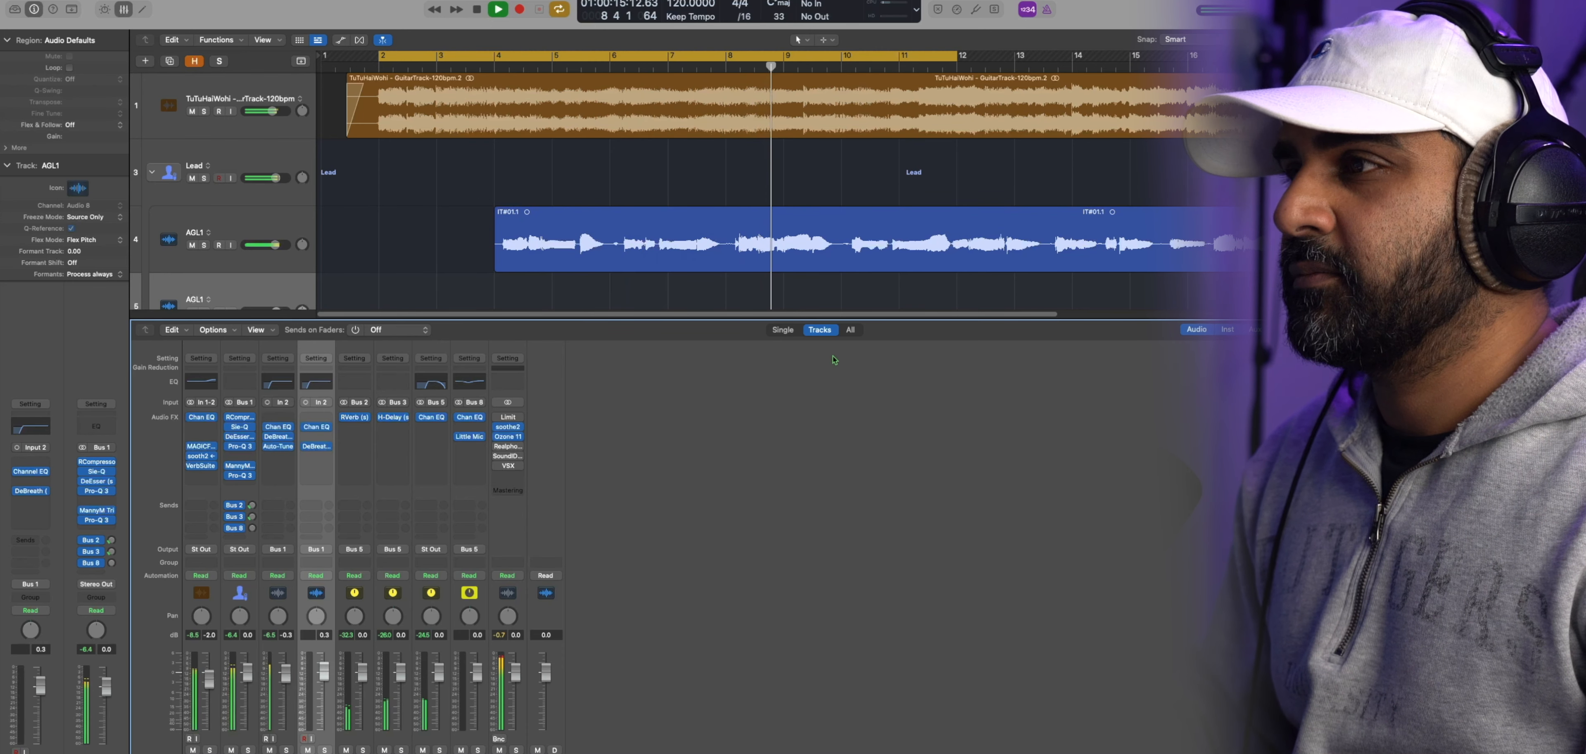
{"action": "key", "text": "space"}
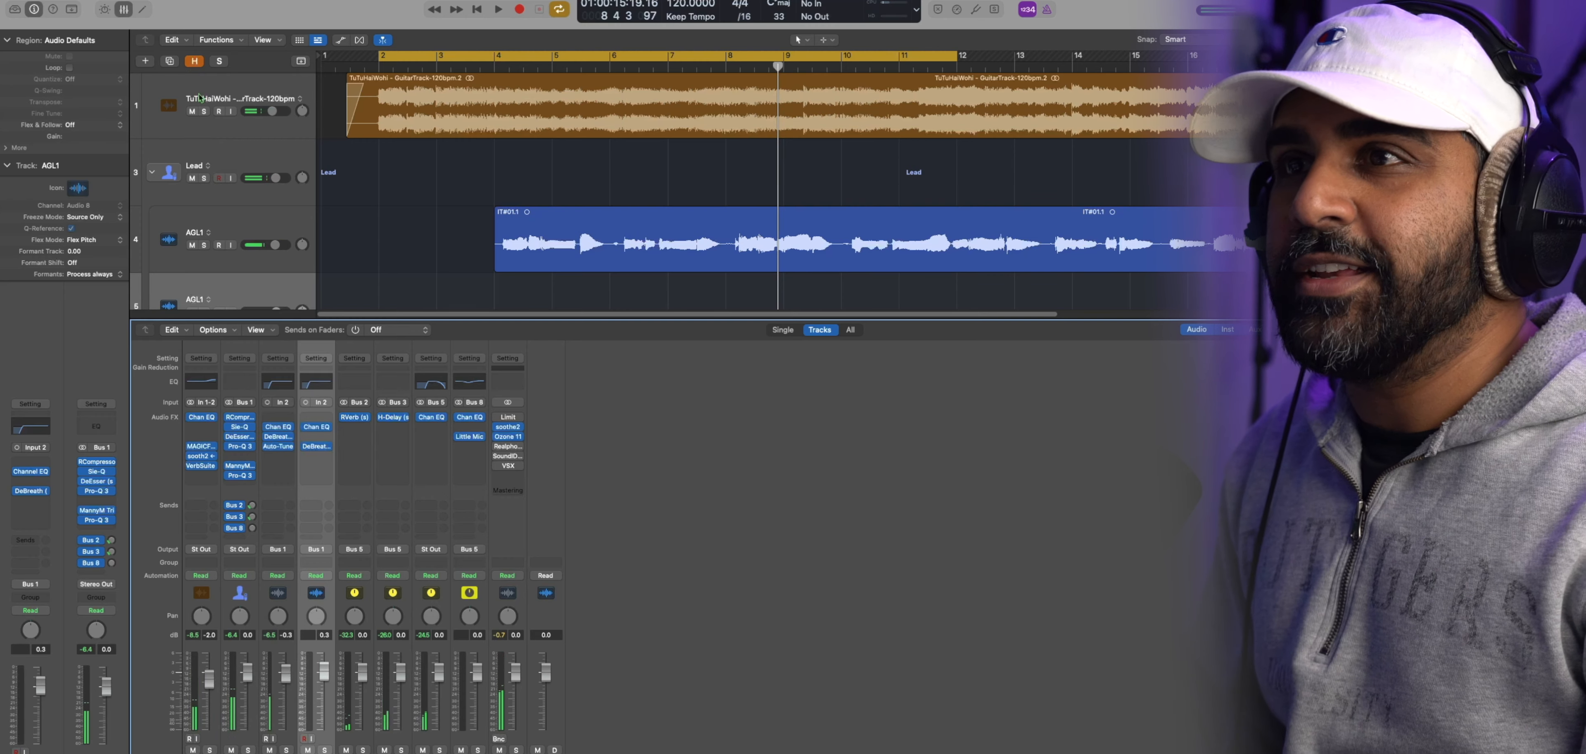
Solo the Lead vocal stack and check the AGL1 tracks inside it
{"action": "left_click", "coordinate": [203, 178]}
{"action": "left_click", "coordinate": [215, 164]}
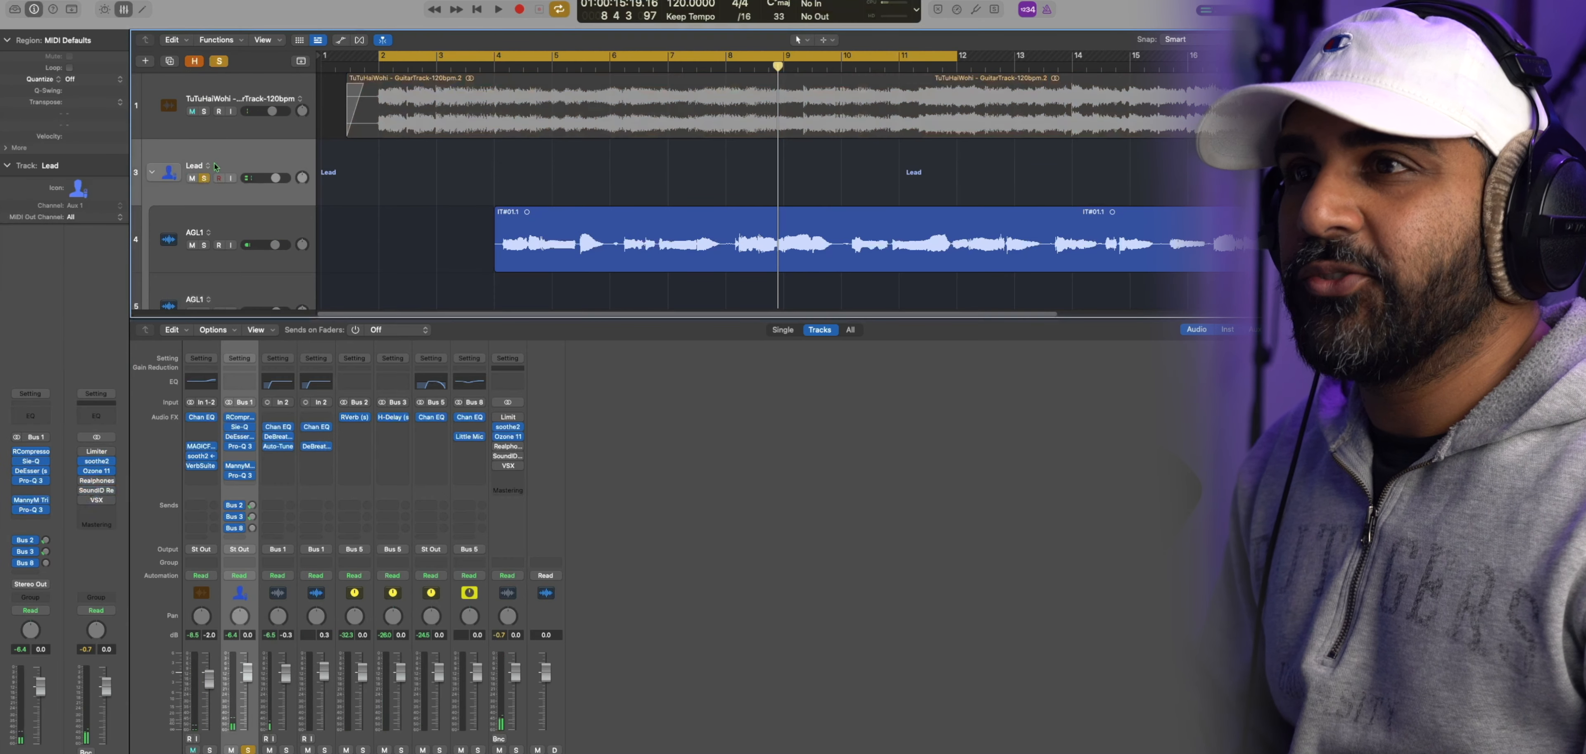
{"action": "left_click", "coordinate": [163, 266]}
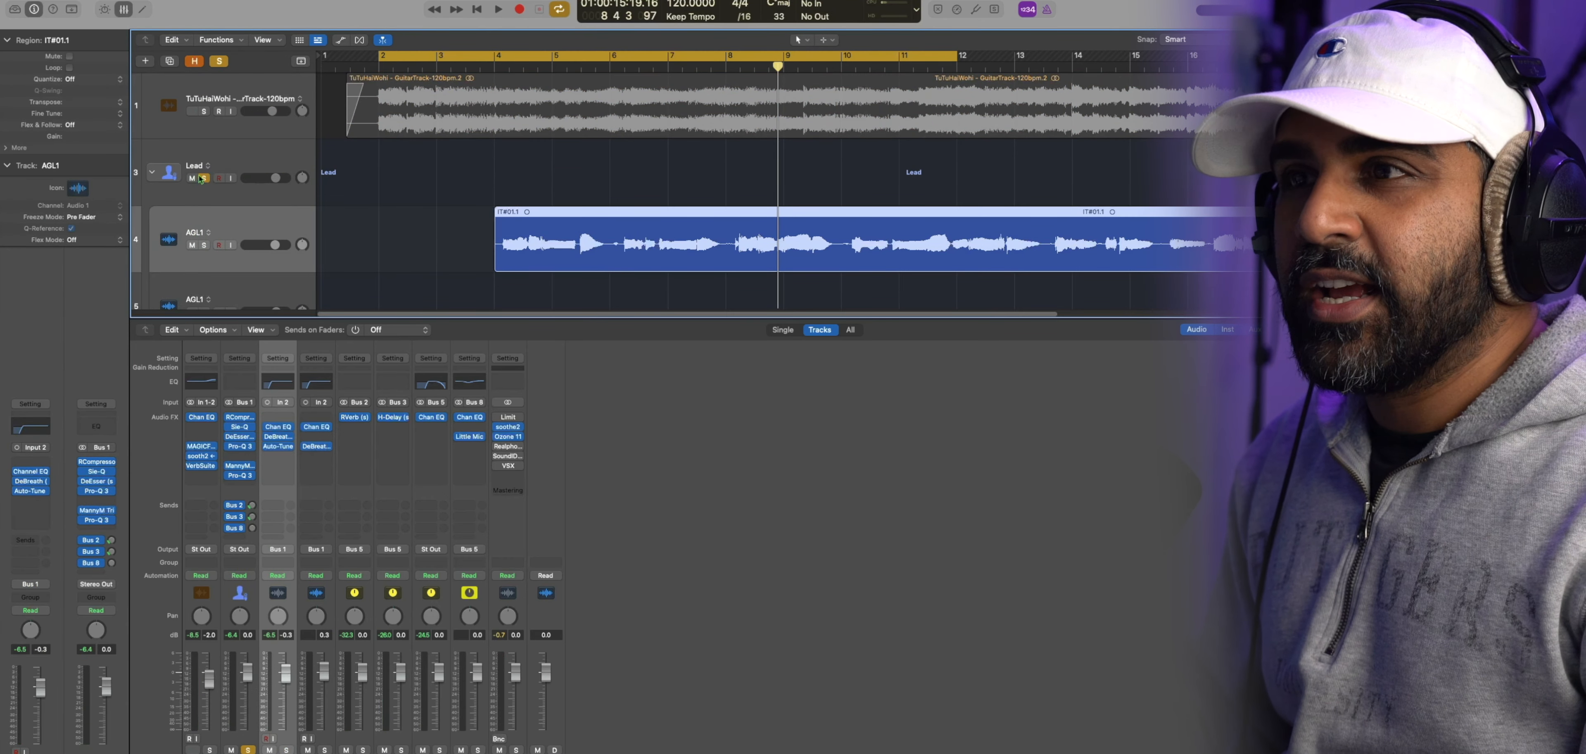
{"action": "left_click", "coordinate": [175, 284]}
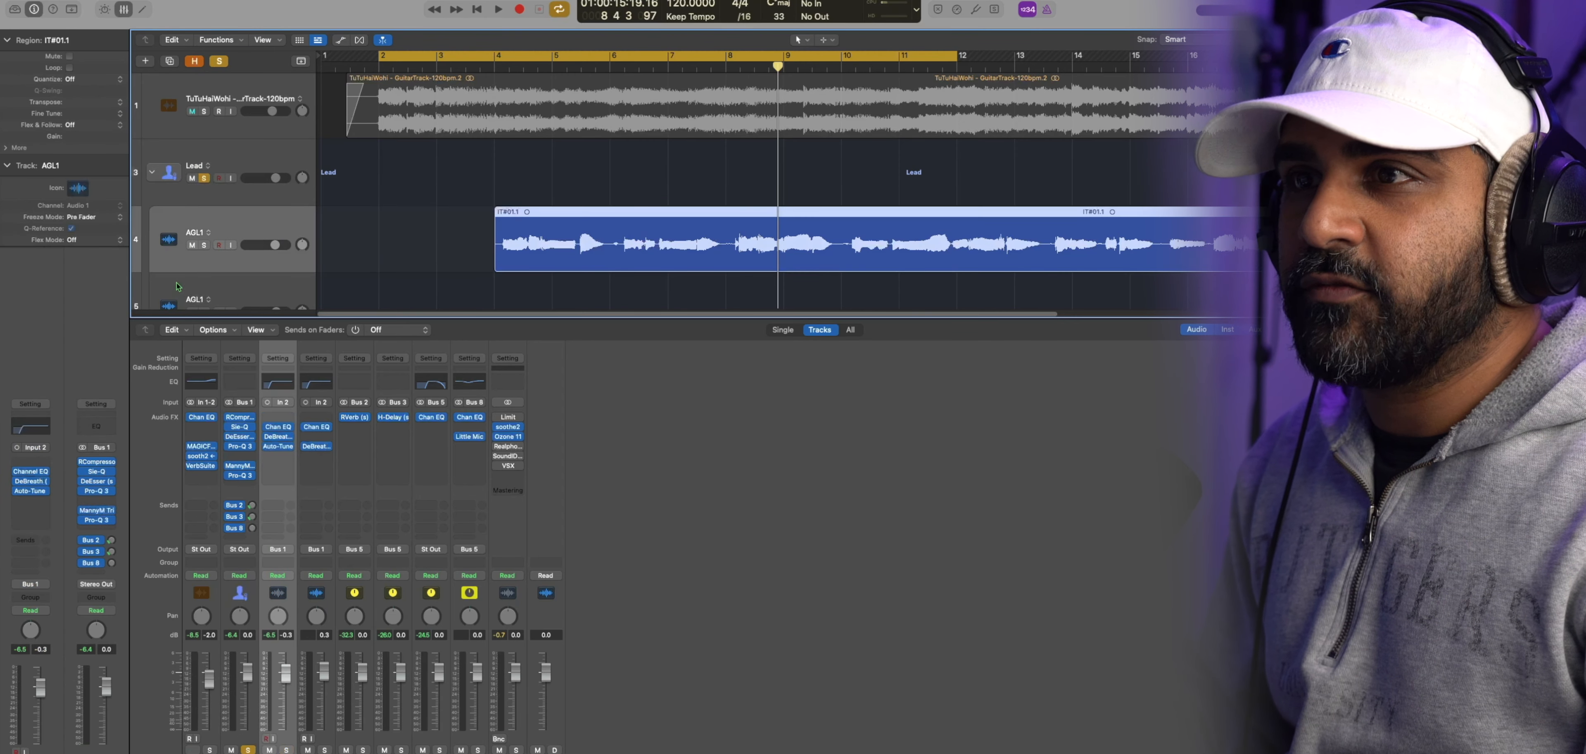
{"action": "scroll", "coordinate": [174, 252], "scroll_direction": "down", "scroll_amount": 1}
{"action": "left_click", "coordinate": [185, 229]}
Bypass all plug-ins on the Lead stack and first AGL1 channel, and set the cycle range from bar 4 to bar 6
{"action": "left_click", "coordinate": [234, 128]}
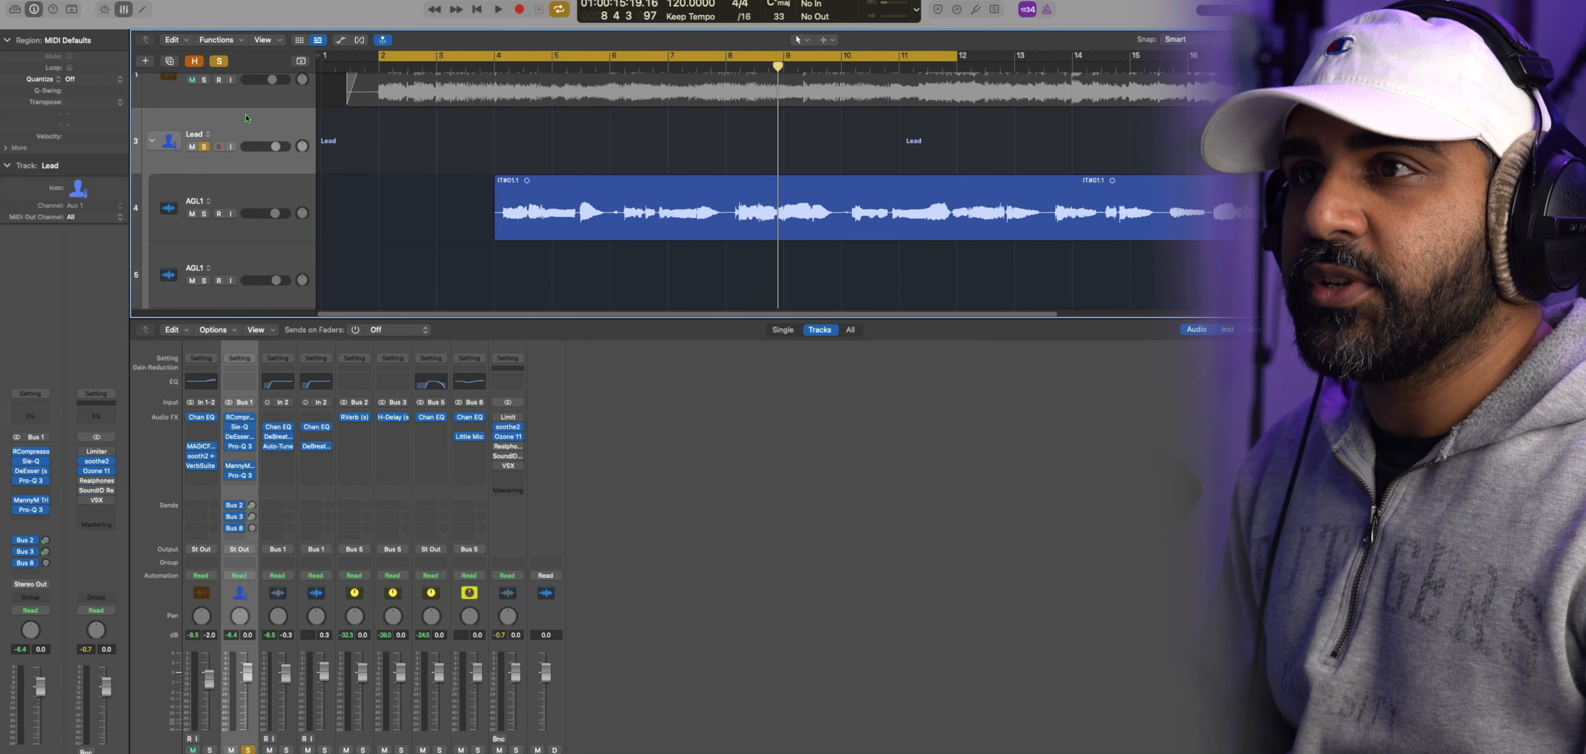
{"action": "left_click", "coordinate": [229, 418], "text": "alt"}
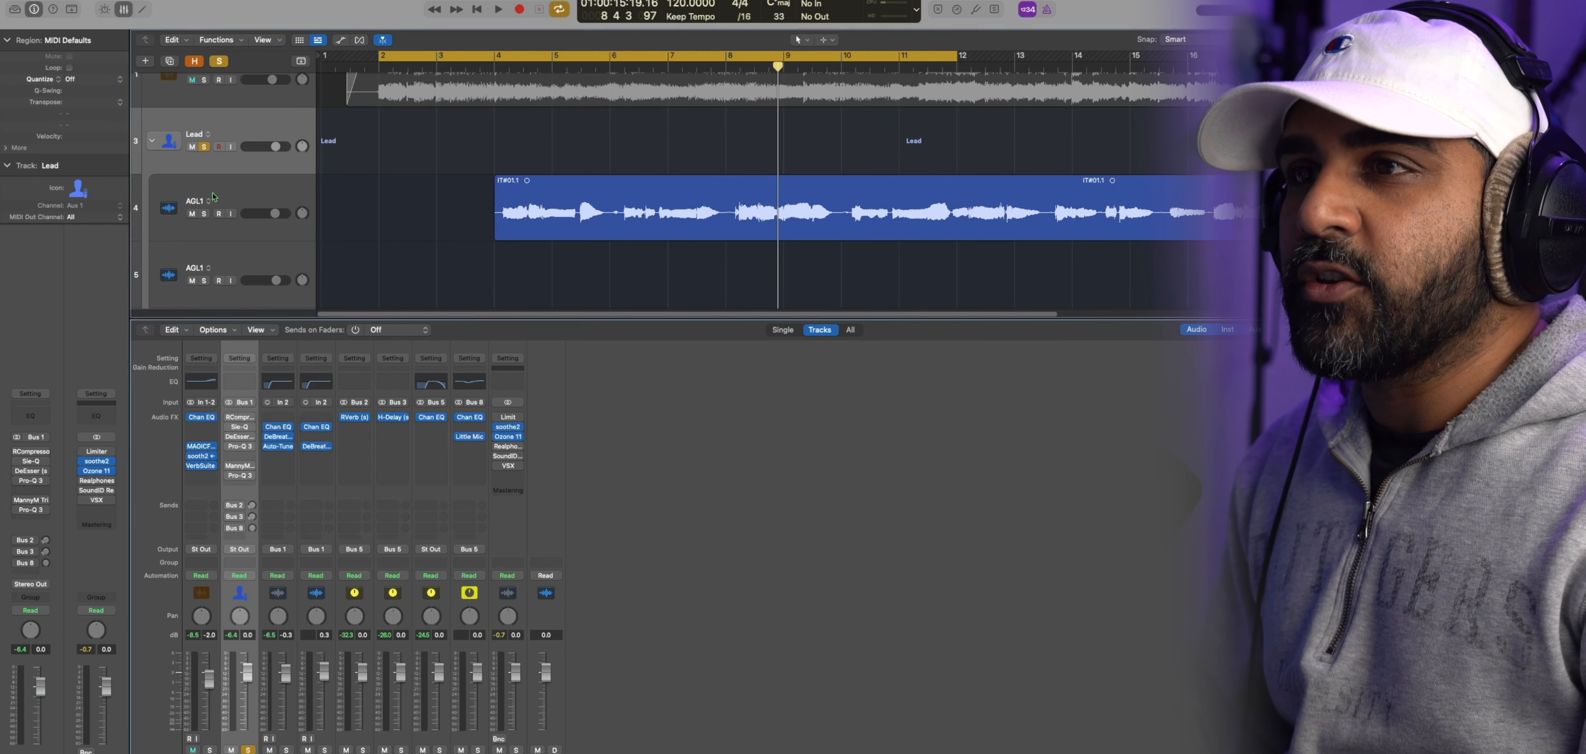
{"action": "left_click", "coordinate": [268, 481]}
{"action": "left_click", "coordinate": [267, 427], "text": "alt"}
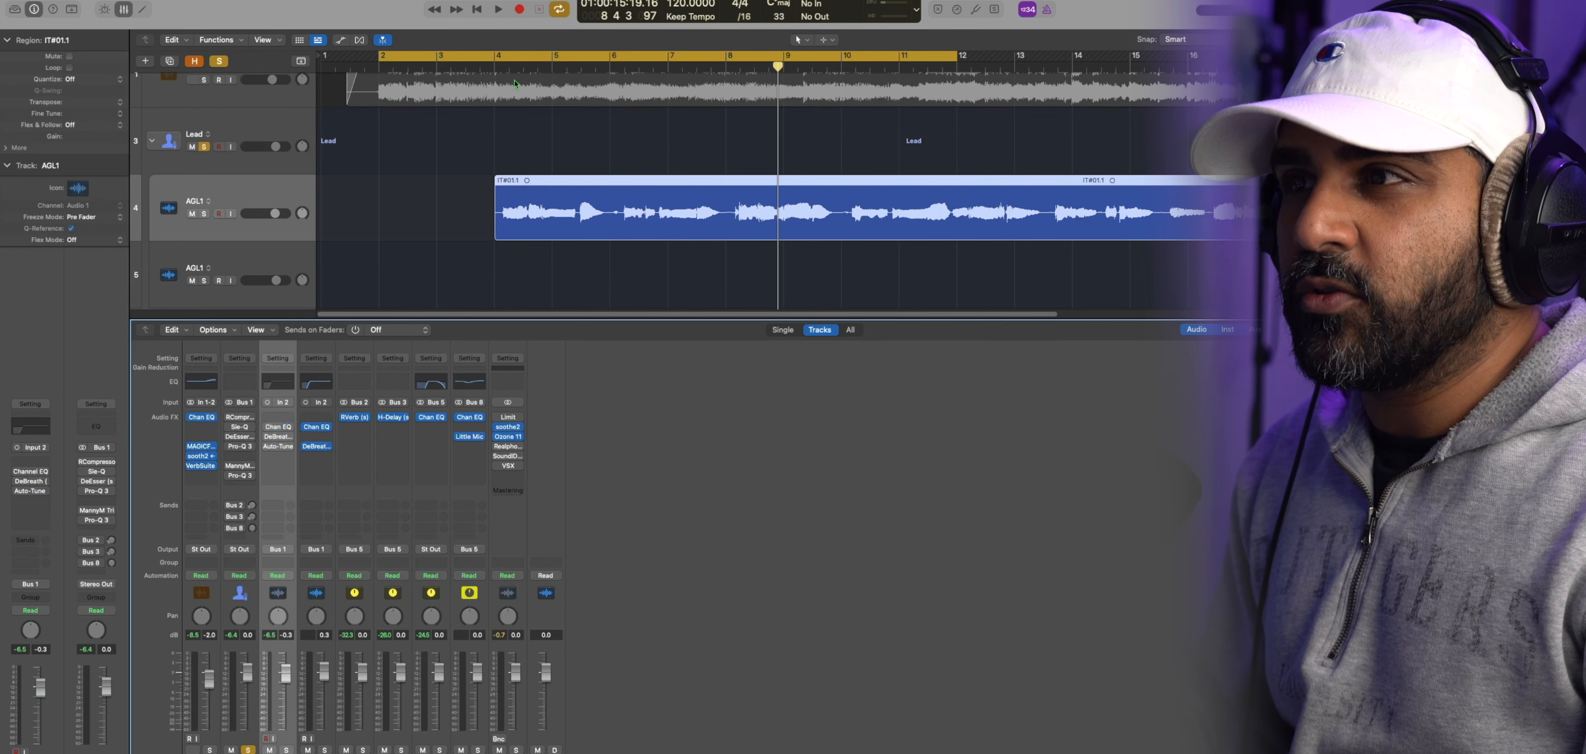
{"action": "left_click_drag", "start_coordinate": [496, 57], "coordinate": [610, 56]}
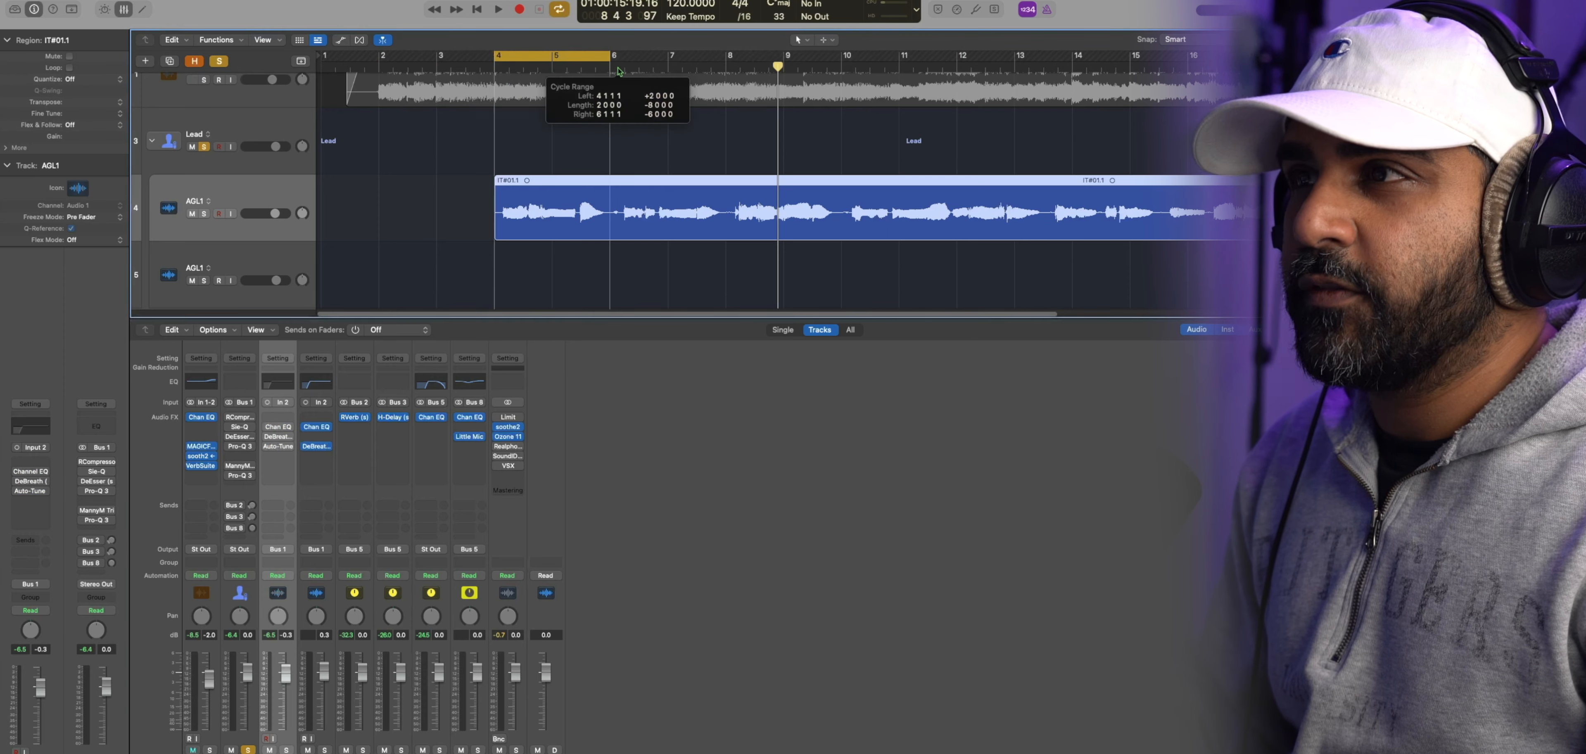
Open the first AGL1 channel's Channel EQ, move its window clear, switch the EQ on and close it
{"action": "left_click", "coordinate": [279, 426]}
{"action": "left_click_drag", "start_coordinate": [959, 133], "coordinate": [758, 255]}
{"action": "left_click", "coordinate": [746, 257]}
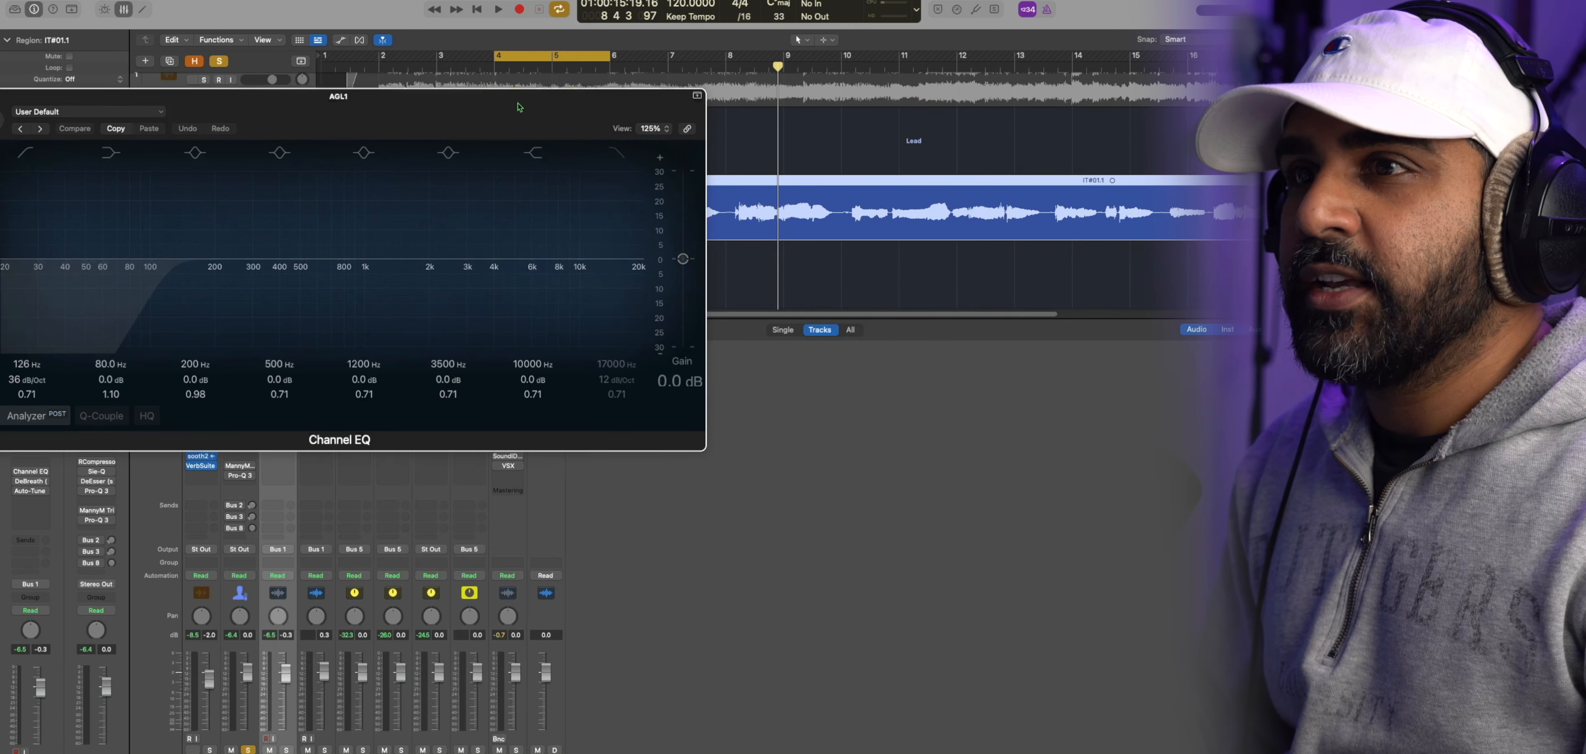
{"action": "left_click_drag", "start_coordinate": [518, 101], "coordinate": [773, 138]}
{"action": "left_click", "coordinate": [248, 156]}
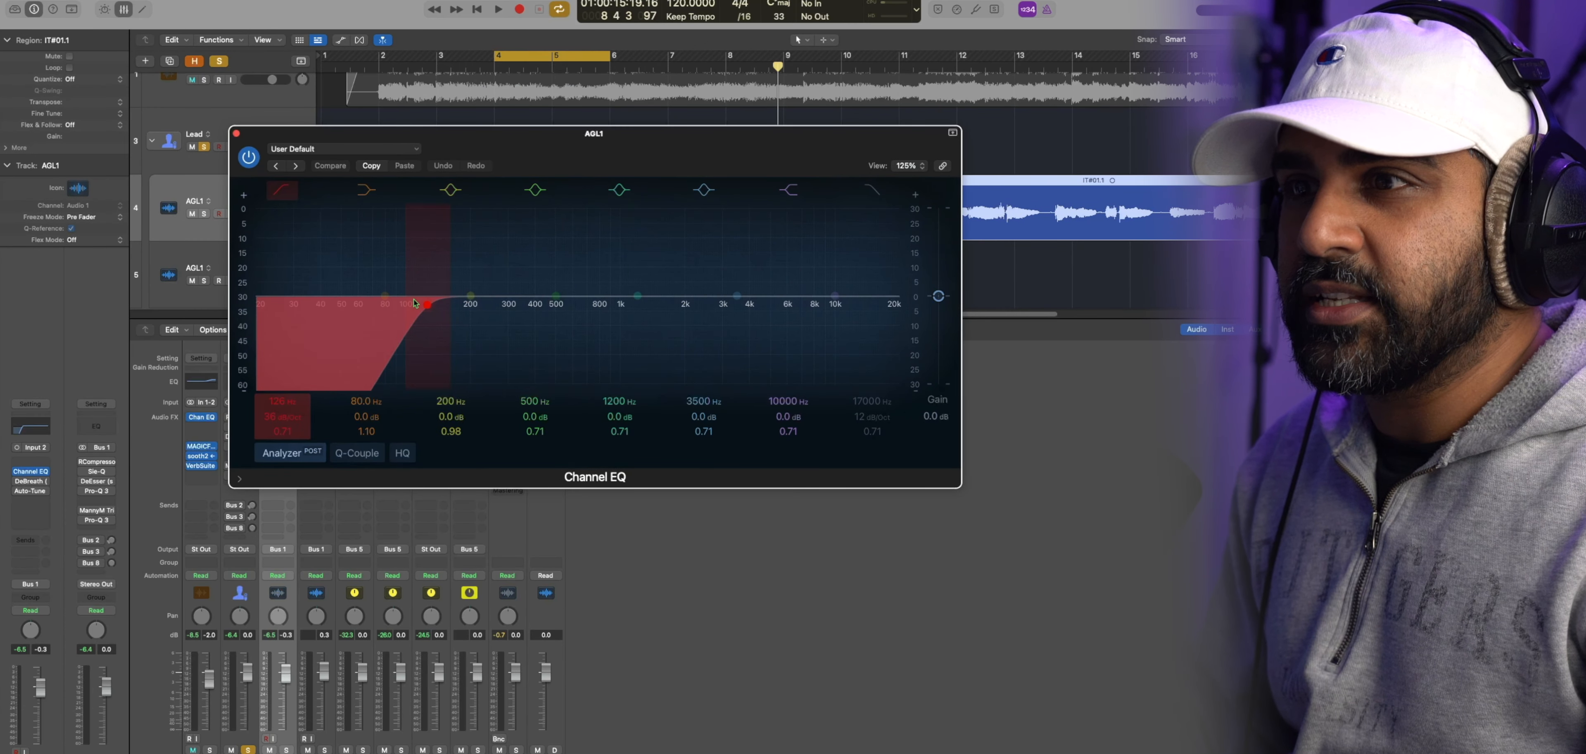
{"action": "key", "text": "super+w"}
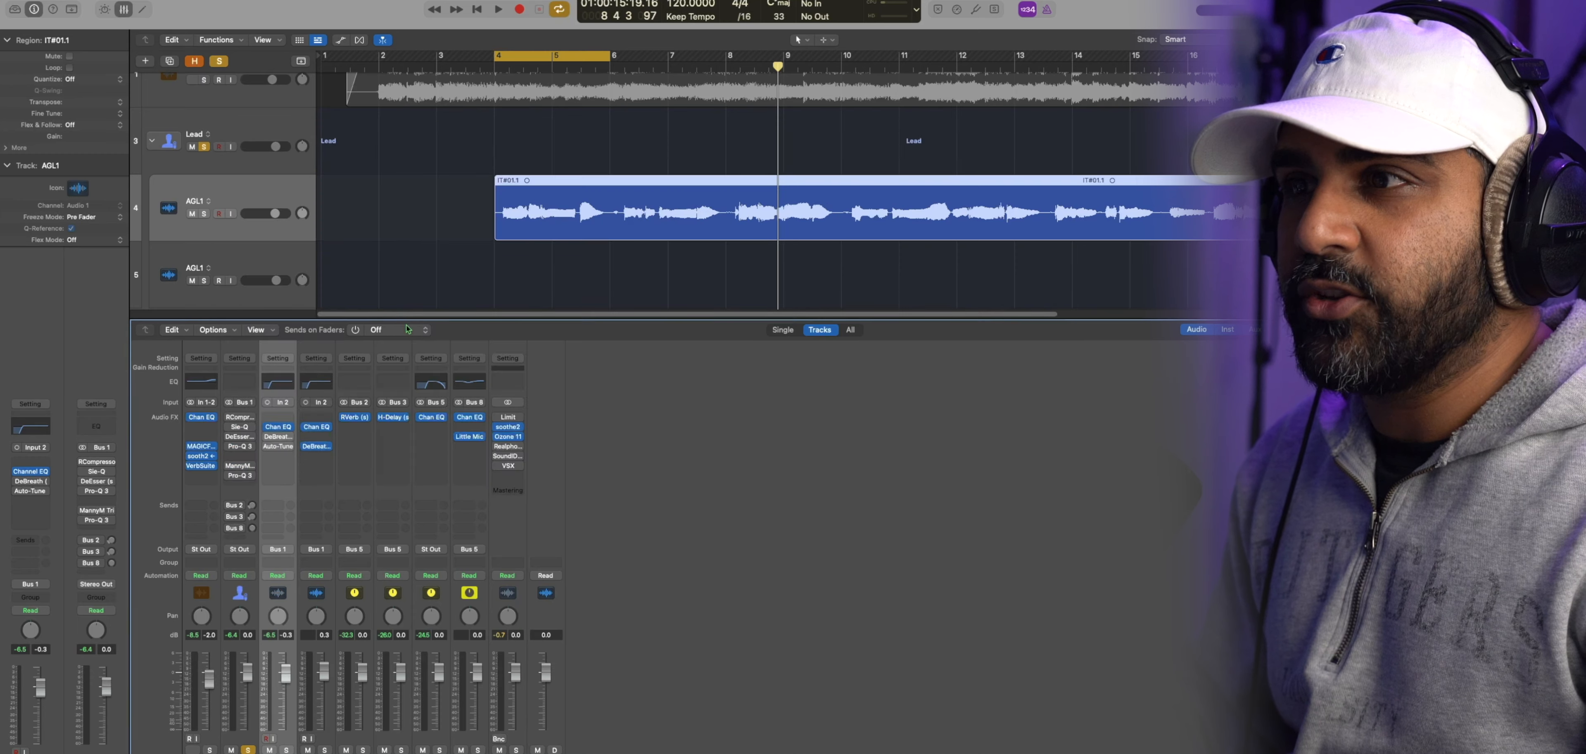
Open DeBreath on the first AGL1 channel, enable it and hide the plug-in windows
{"action": "left_click", "coordinate": [279, 438]}
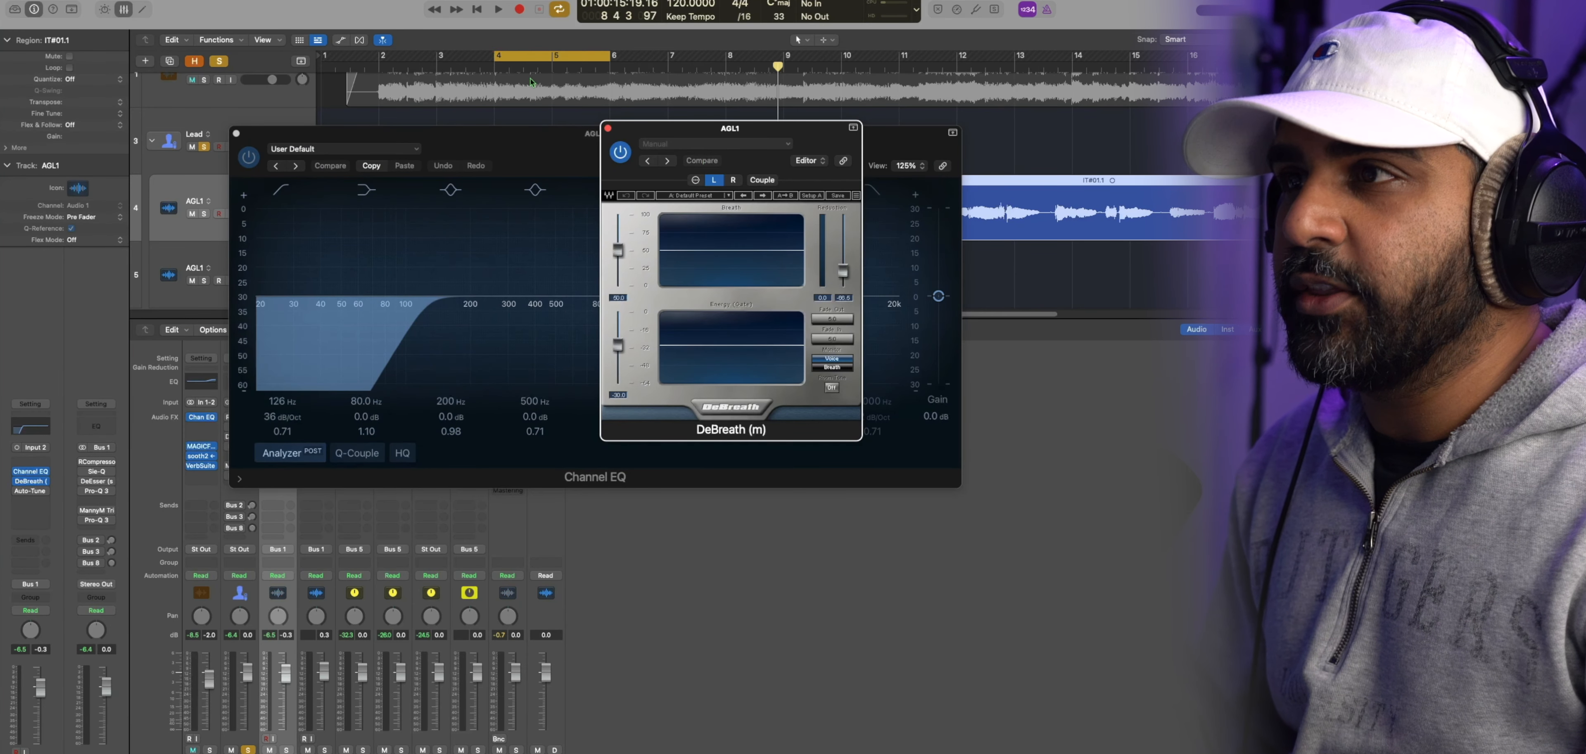
{"action": "key", "text": "c"}
{"action": "key", "text": "c"}
{"action": "key", "text": "v"}
{"action": "key", "text": "v"}
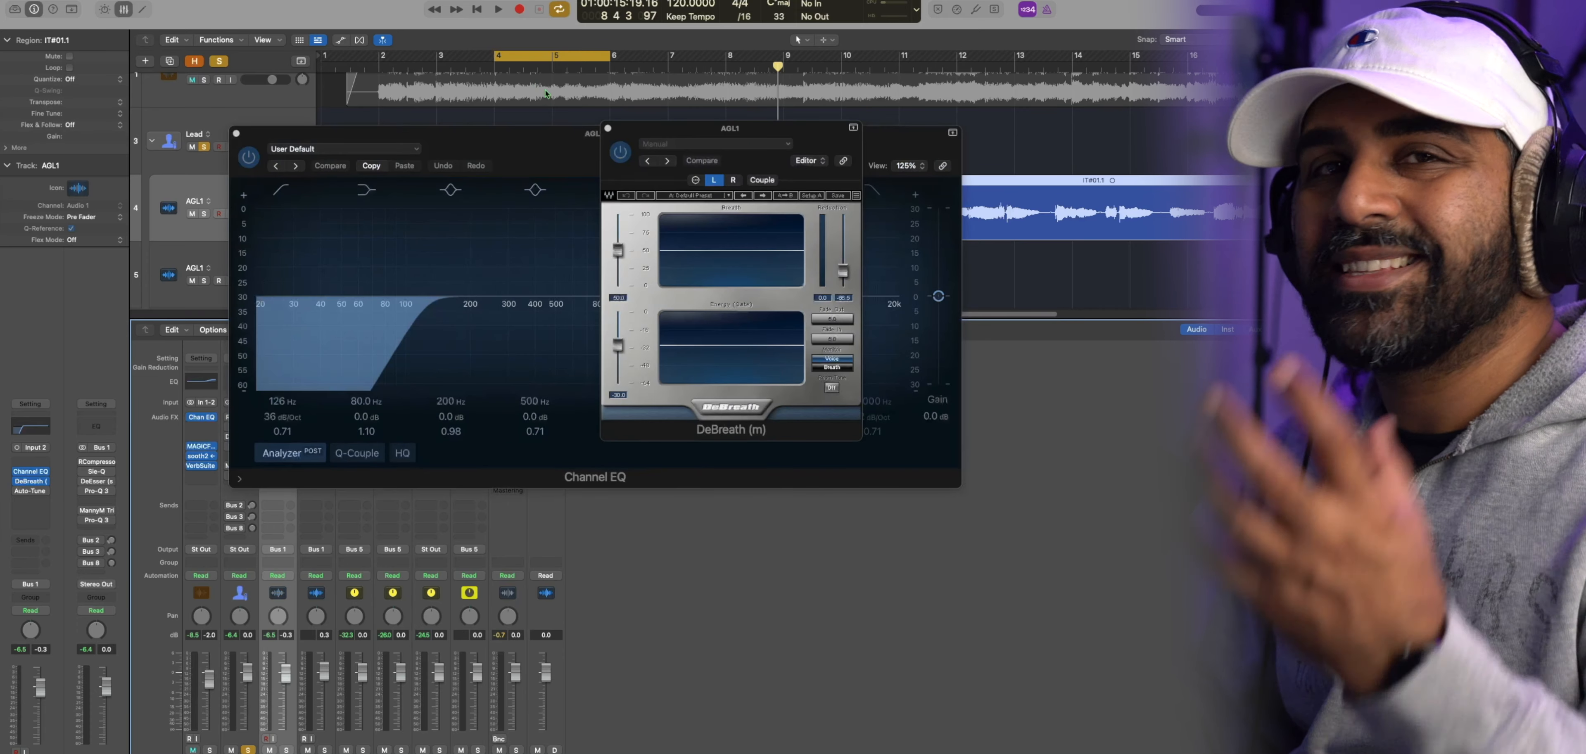
{"action": "key", "text": "v"}
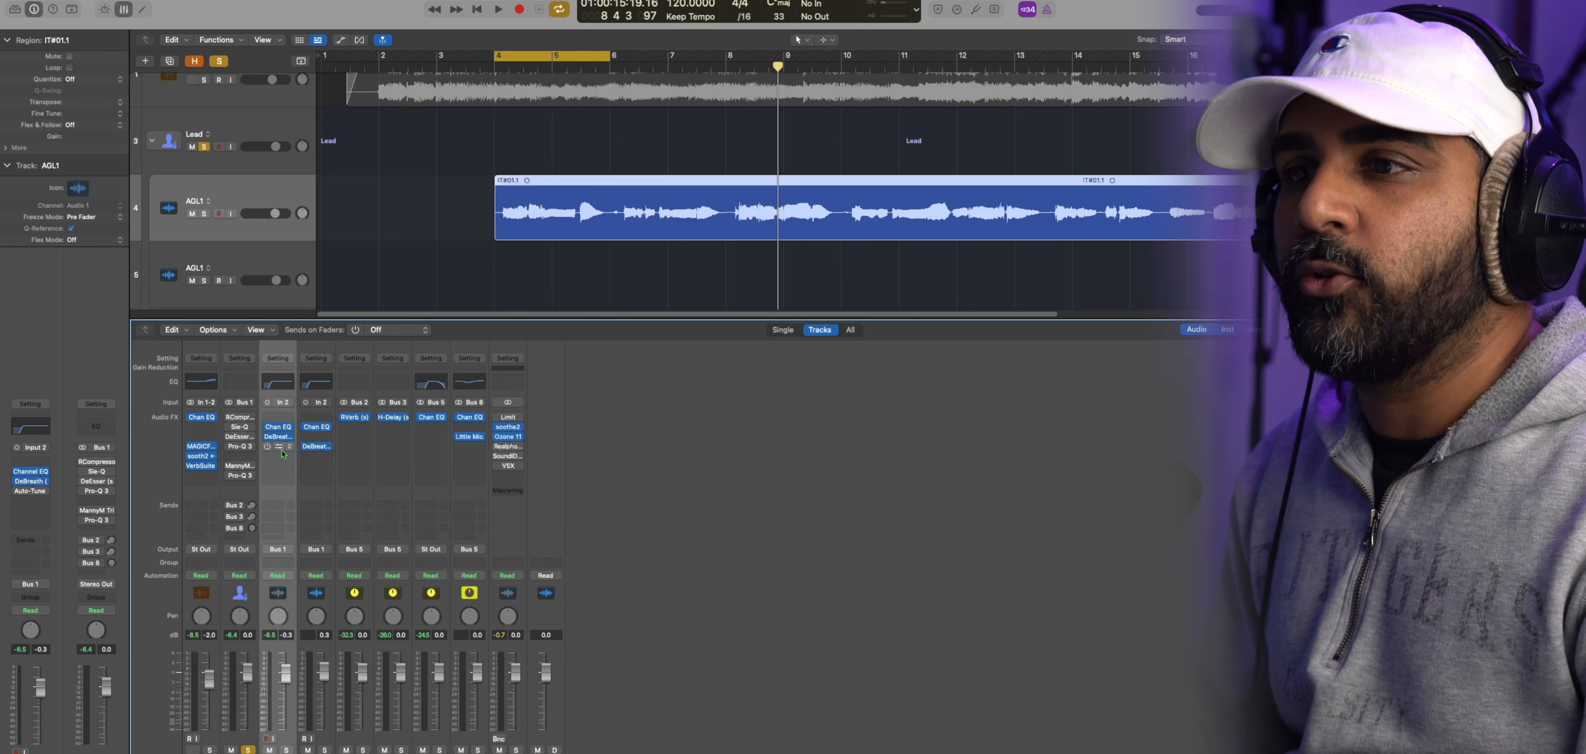
Enable Auto-Tune Pro on the first AGL1 channel, check its Tracking setting and hide the plug-in windows
{"action": "left_click", "coordinate": [281, 447]}
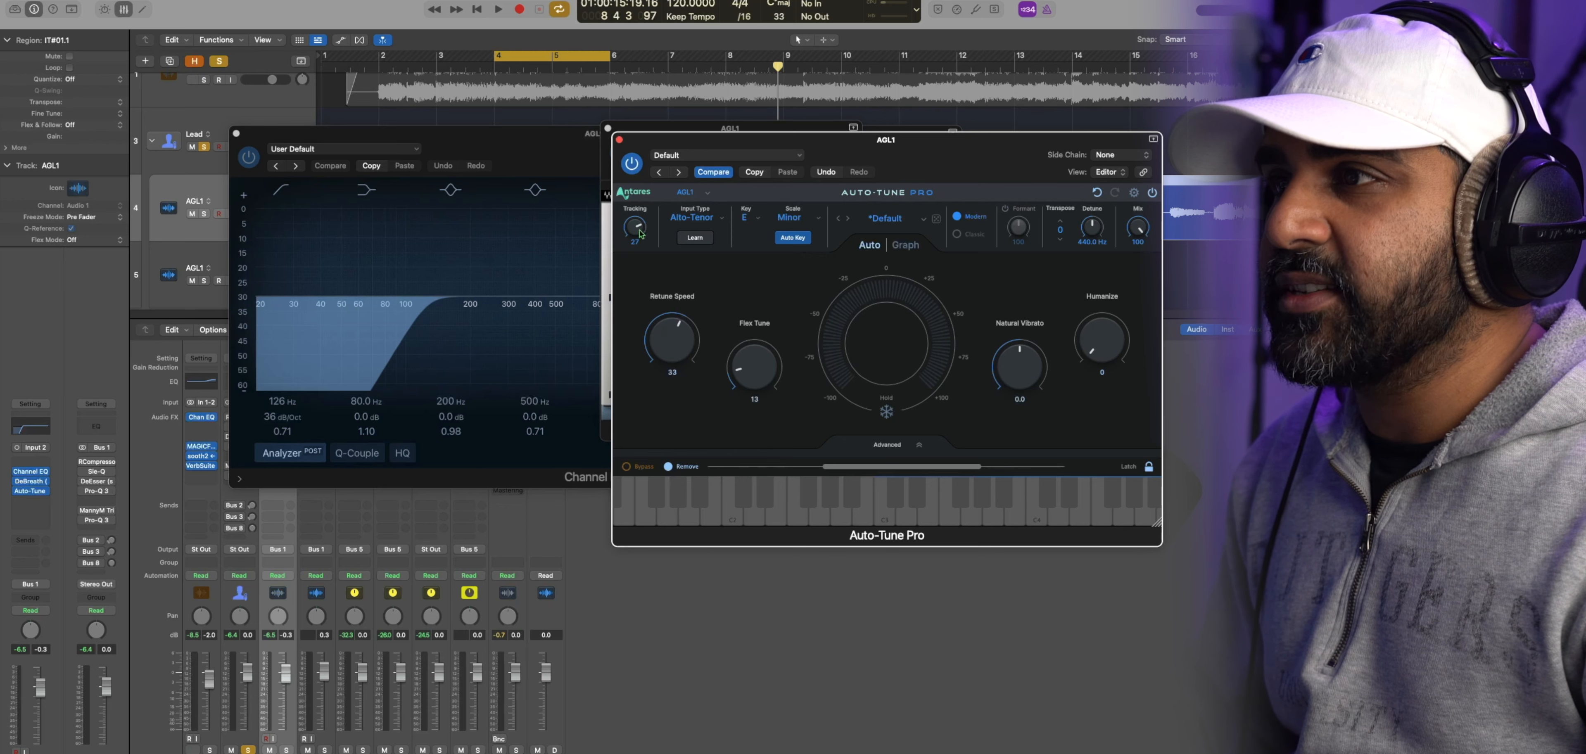
{"action": "mouse_move", "coordinate": [635, 232]}
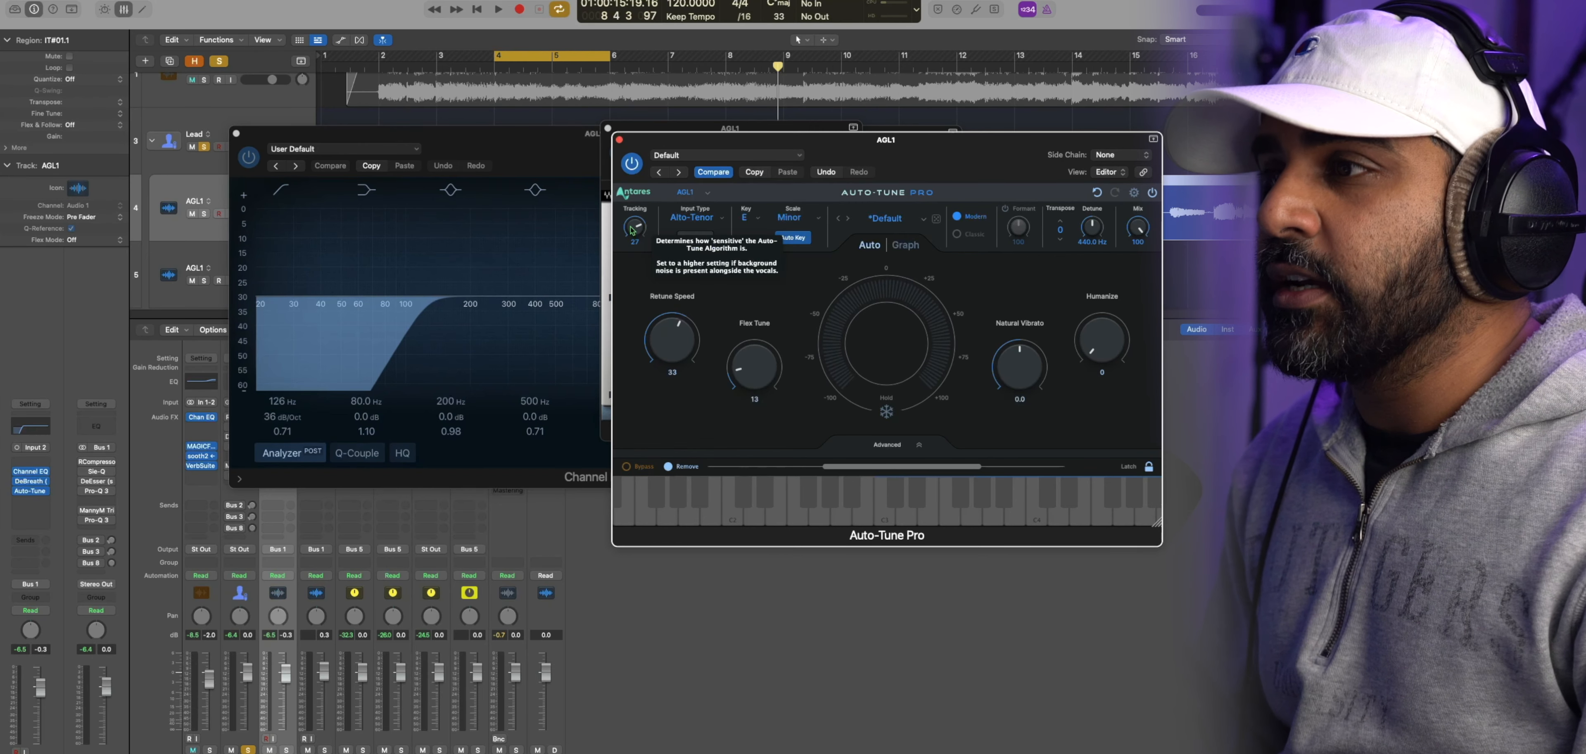
{"action": "key", "text": "v"}
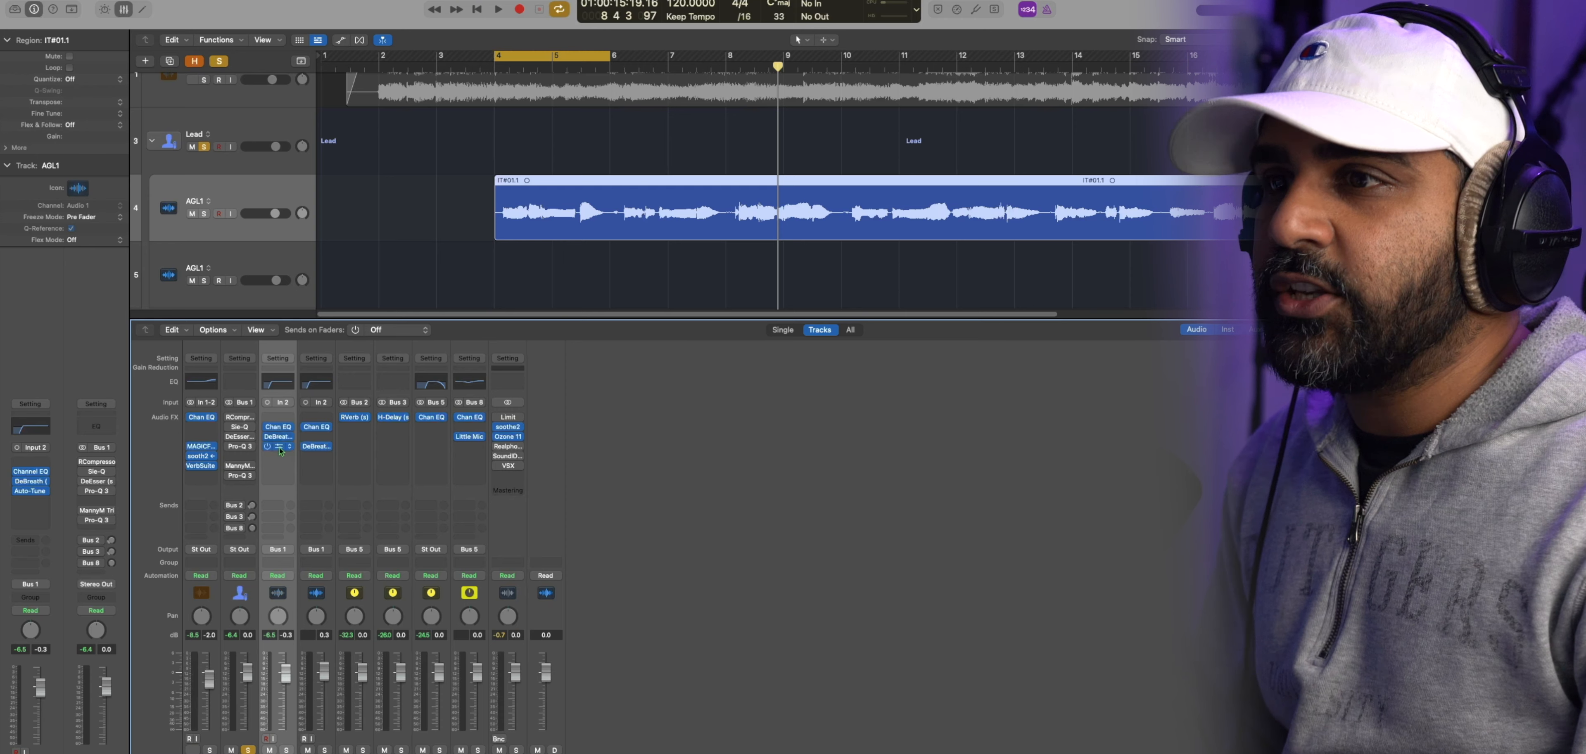
Play the looped vocal phrase with the AGL1 channel's three plug-ins bypassed and enabled to compare the sound
{"action": "key", "text": "space"}
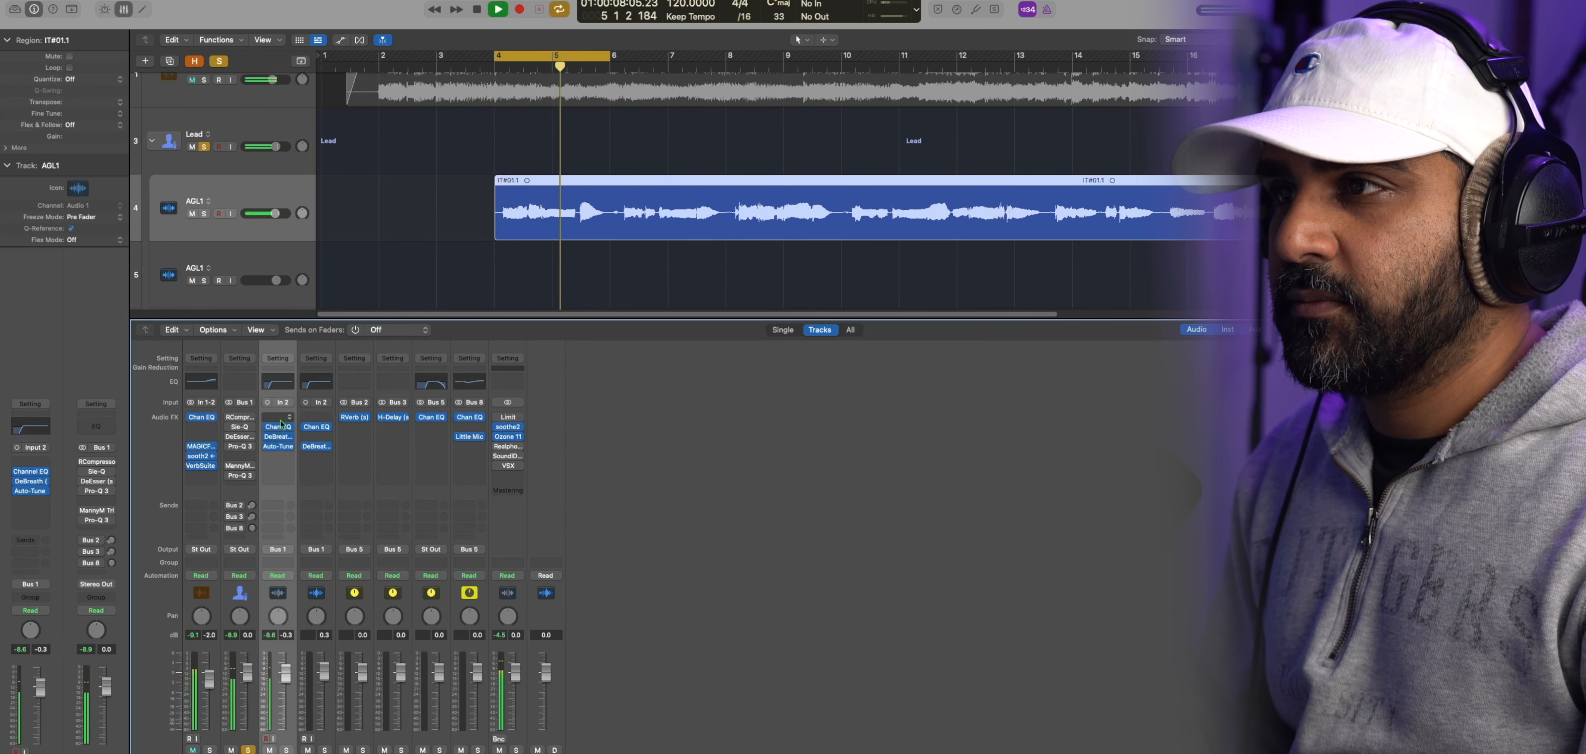
{"action": "key", "text": "space"}
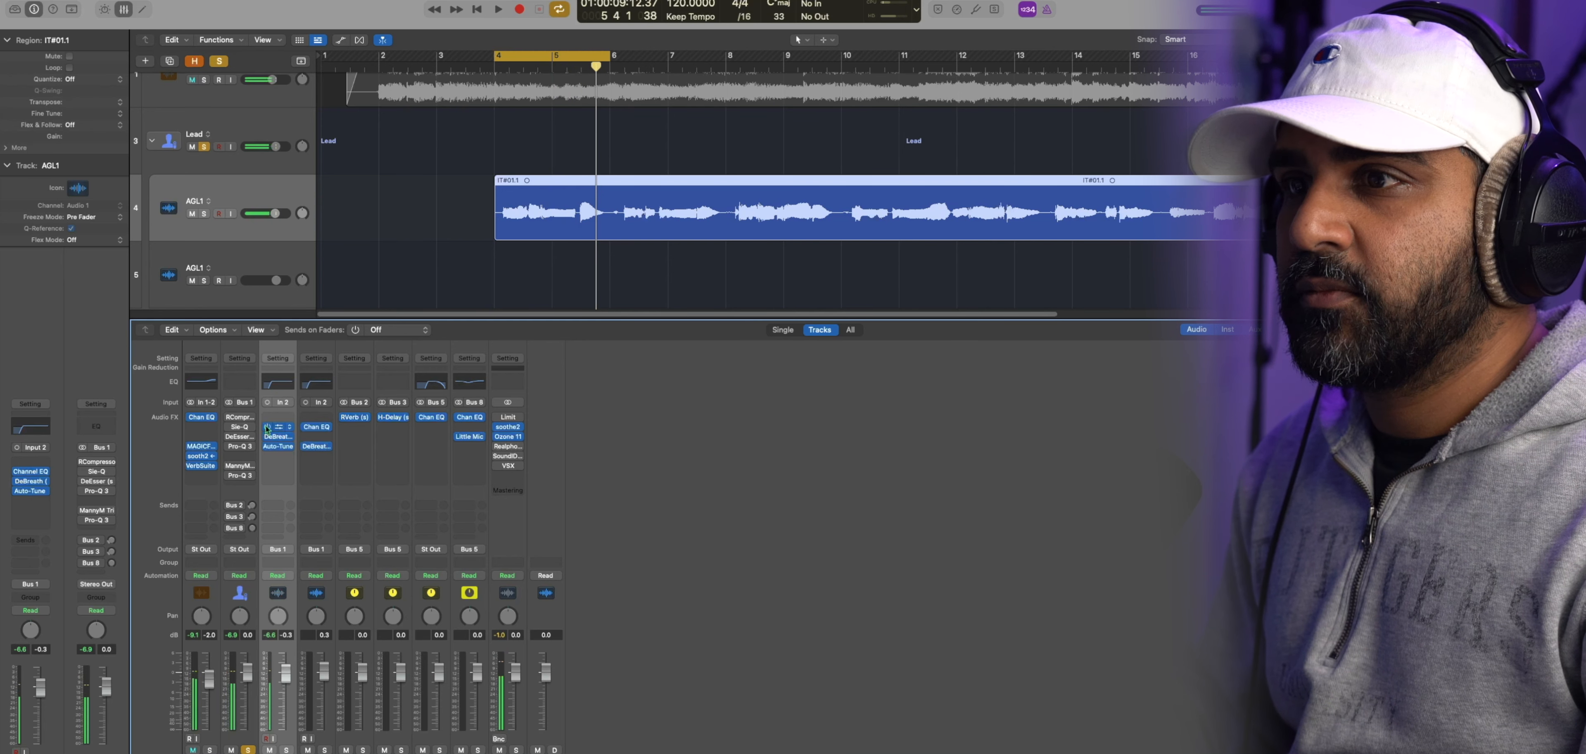
{"action": "key", "text": "space"}
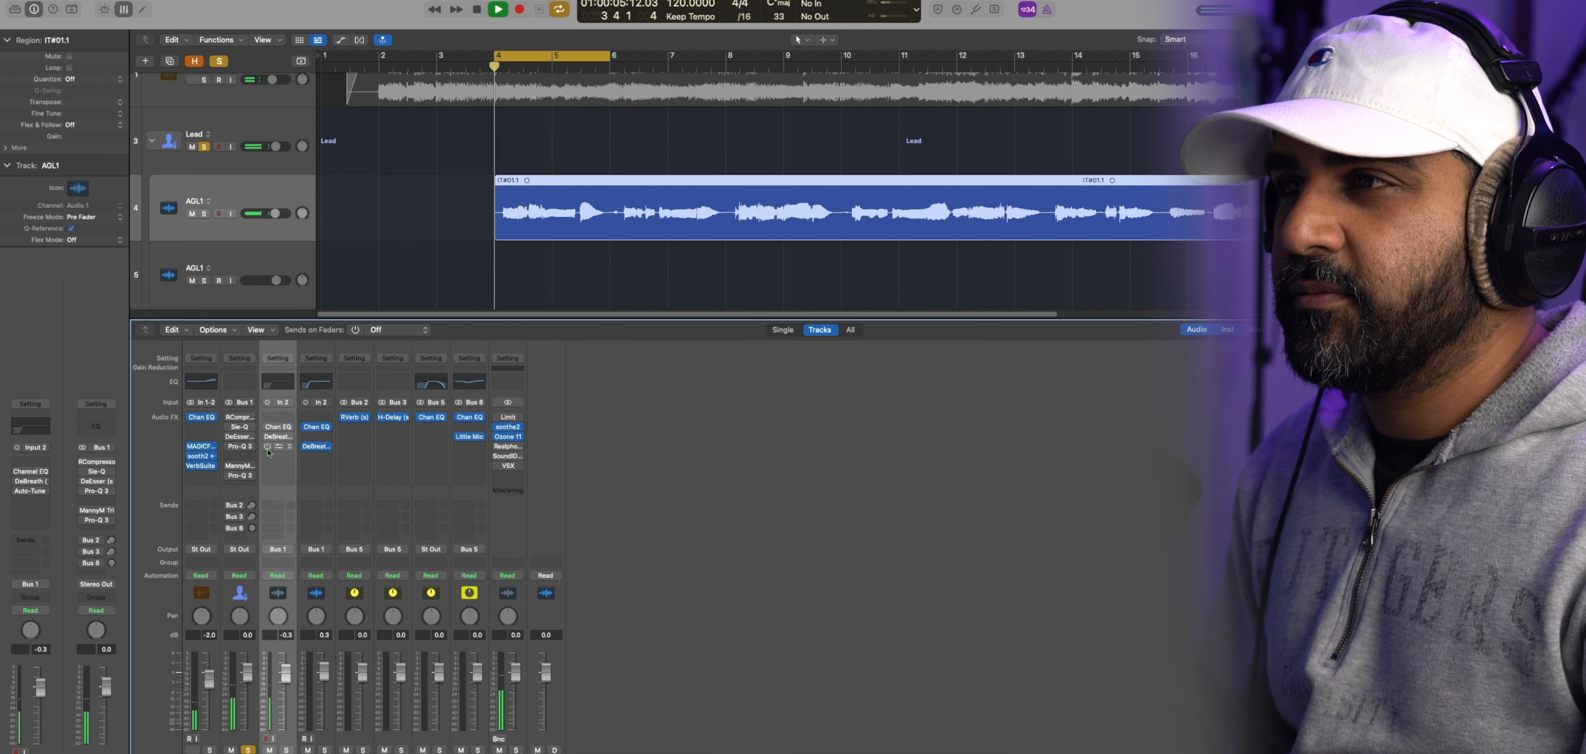
{"action": "left_click", "coordinate": [266, 426]}
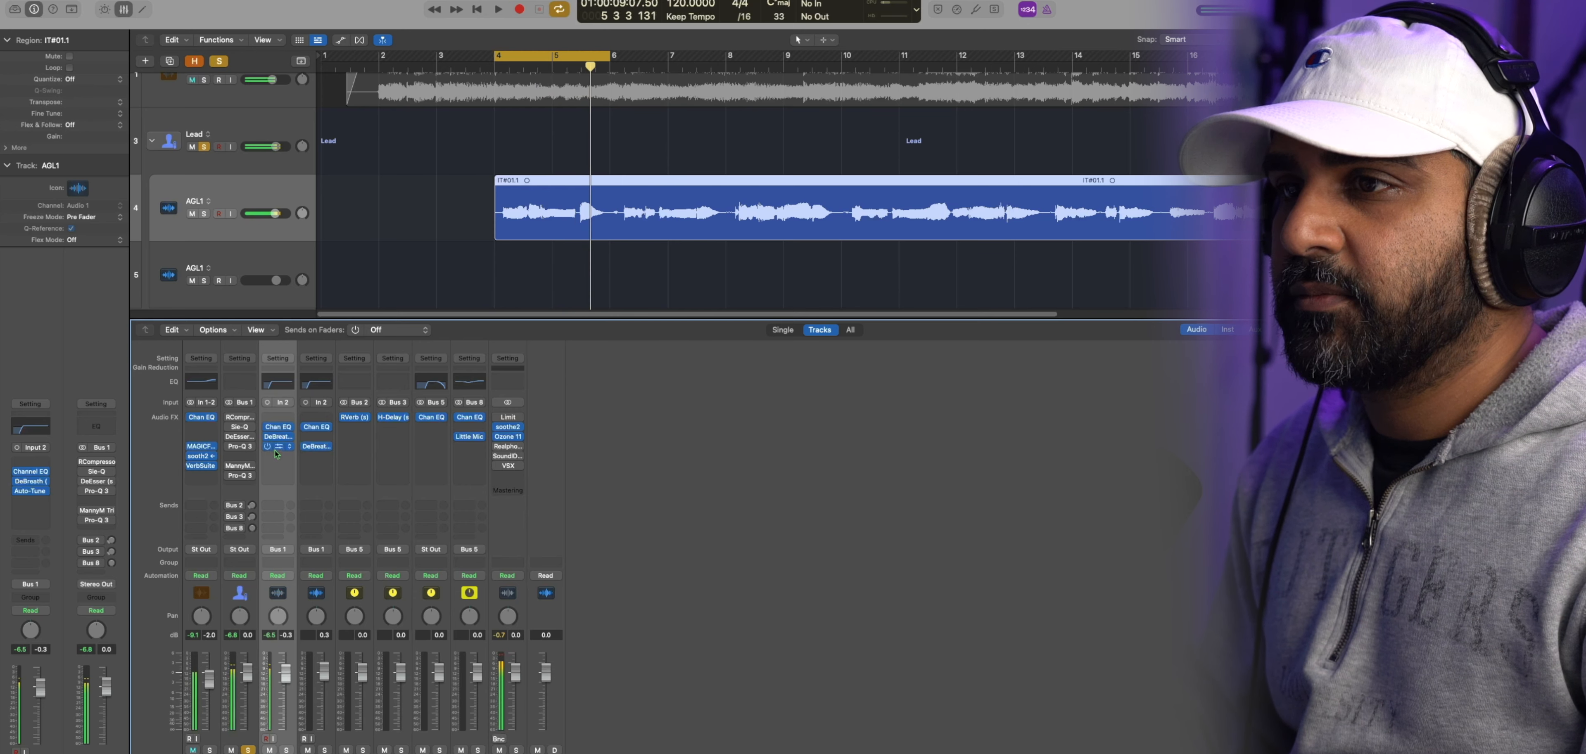
{"action": "key", "text": "space"}
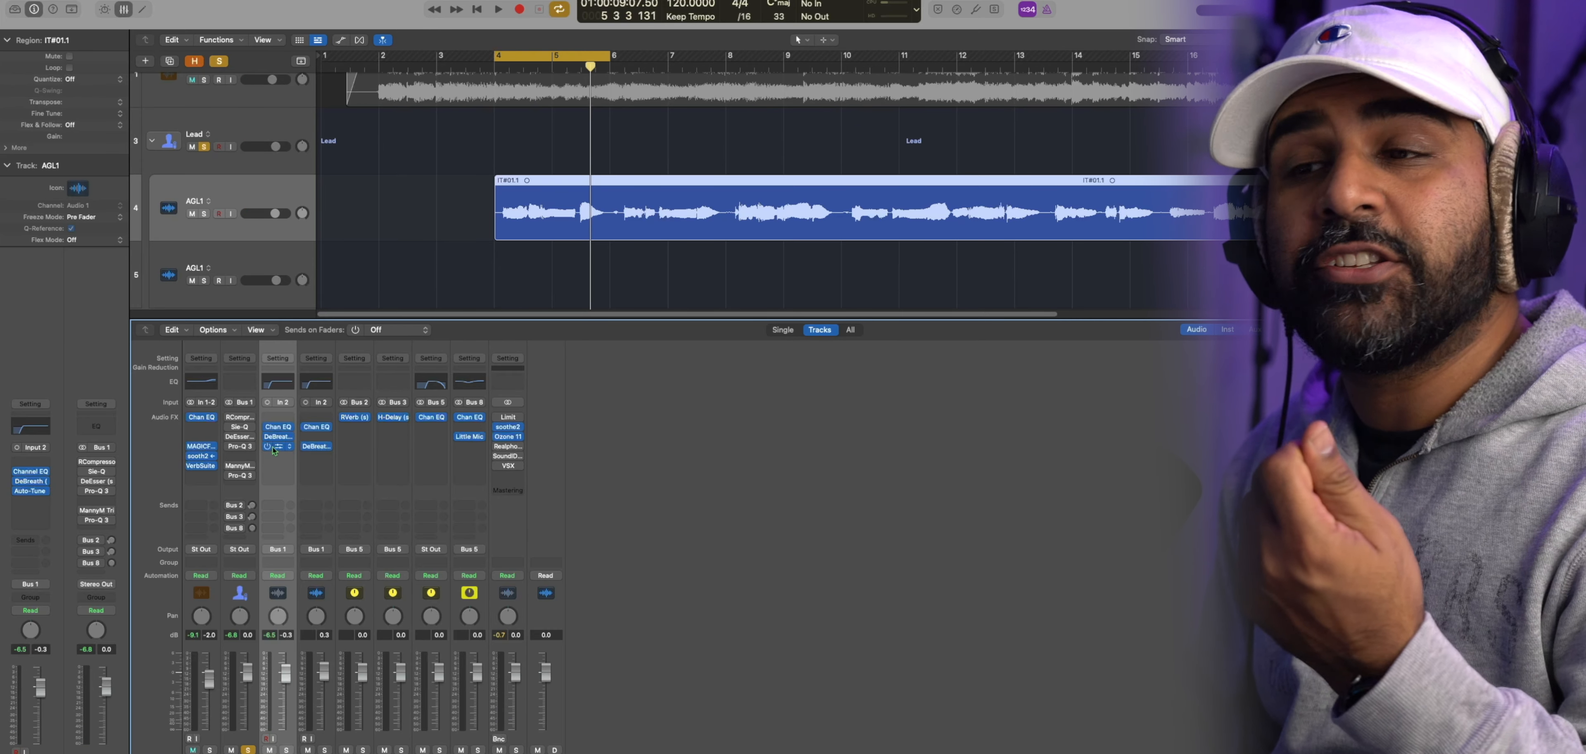
Select the Lead stack, switch on its RCompressor and audition the loop before hiding the plug-in windows
{"action": "key", "text": "Up"}
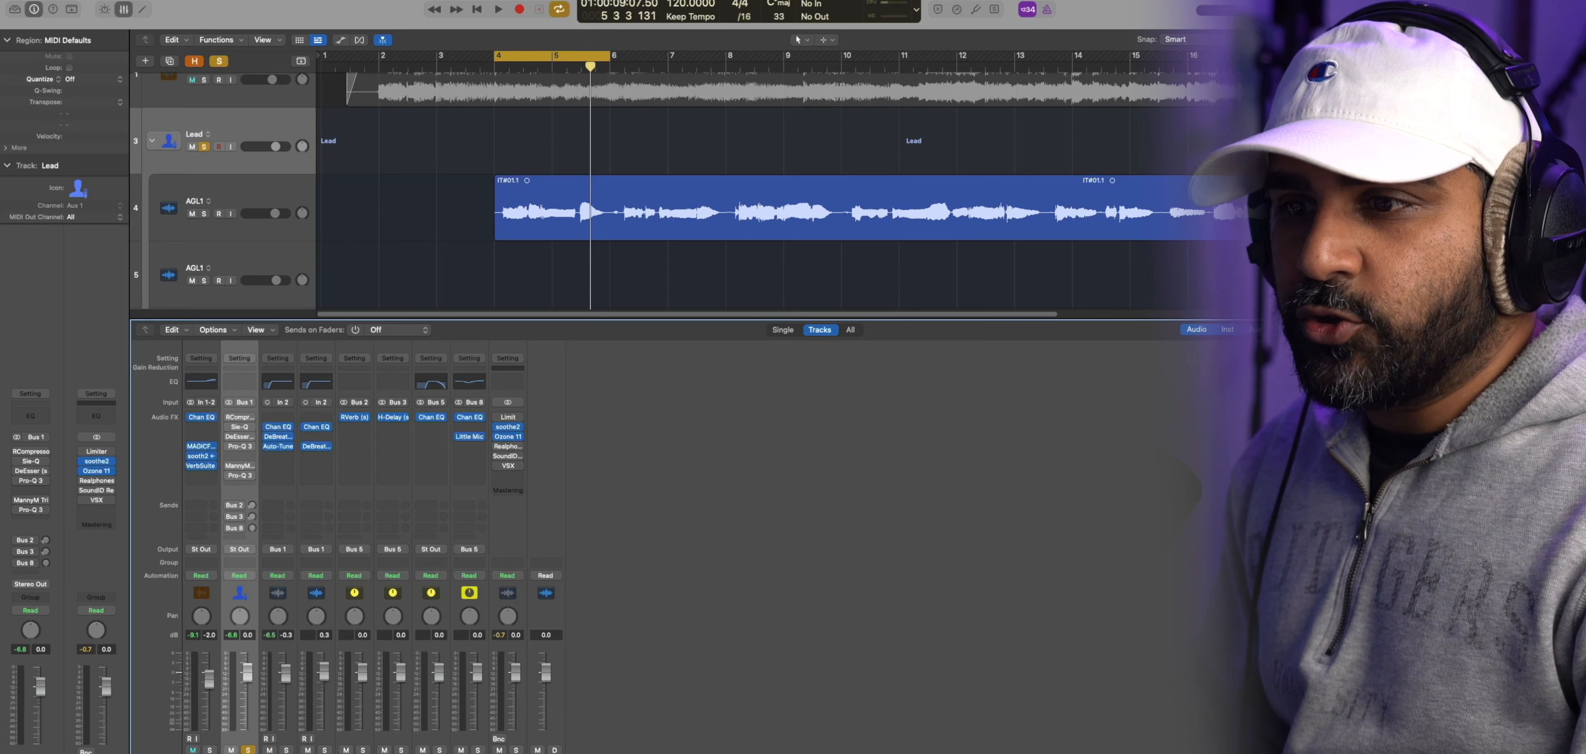
{"action": "key", "text": "v"}
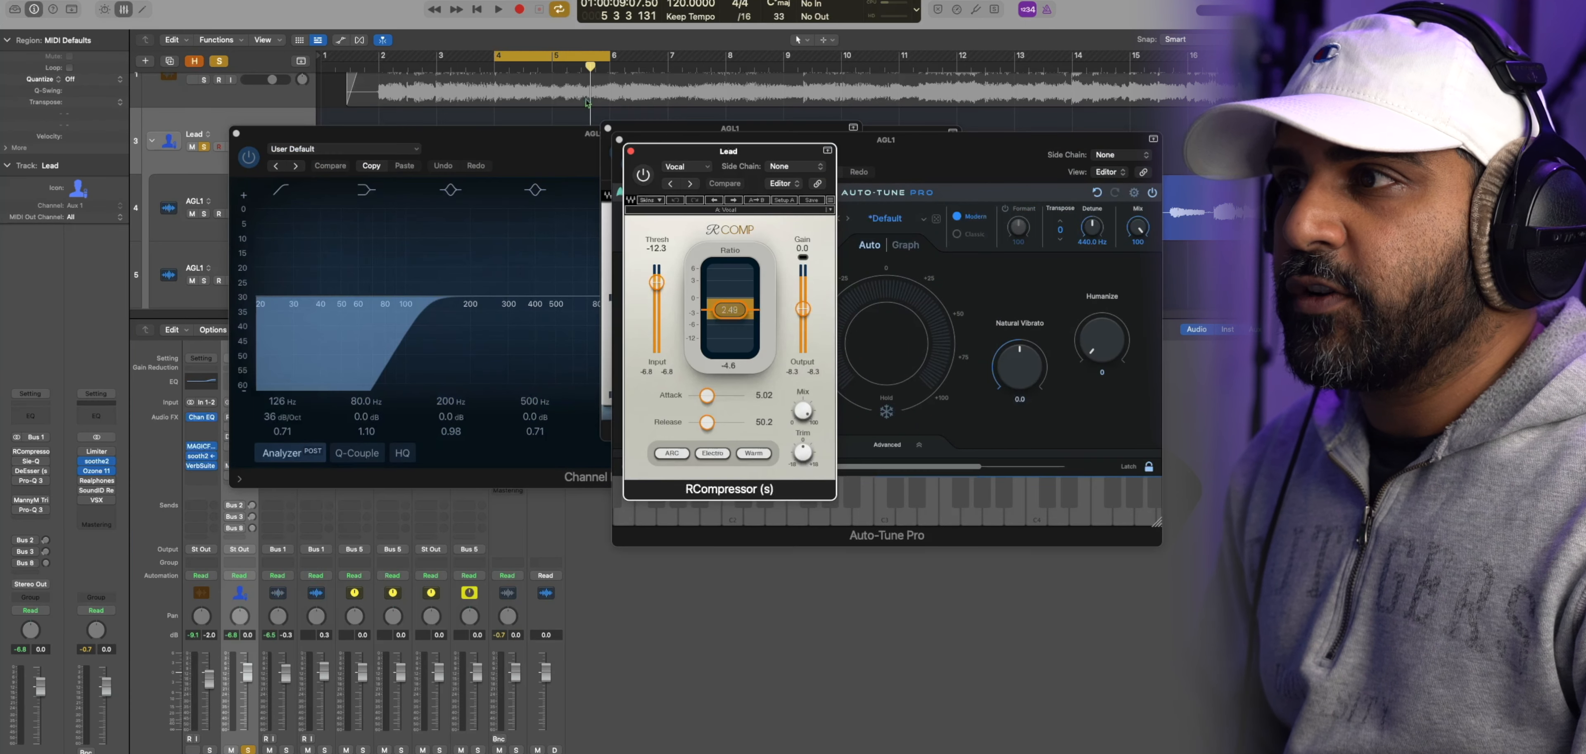
{"action": "left_click", "coordinate": [643, 175]}
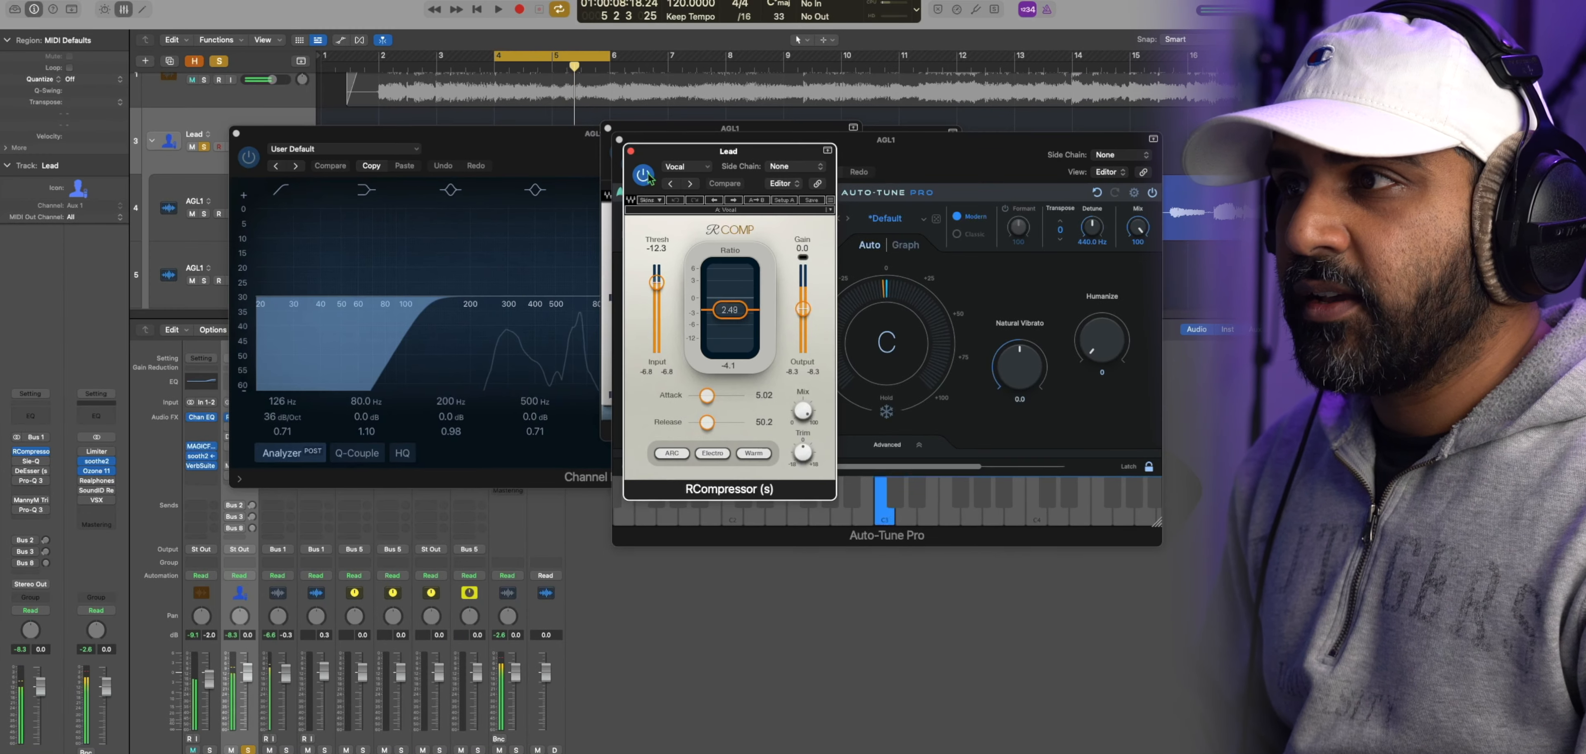
{"action": "key", "text": "v"}
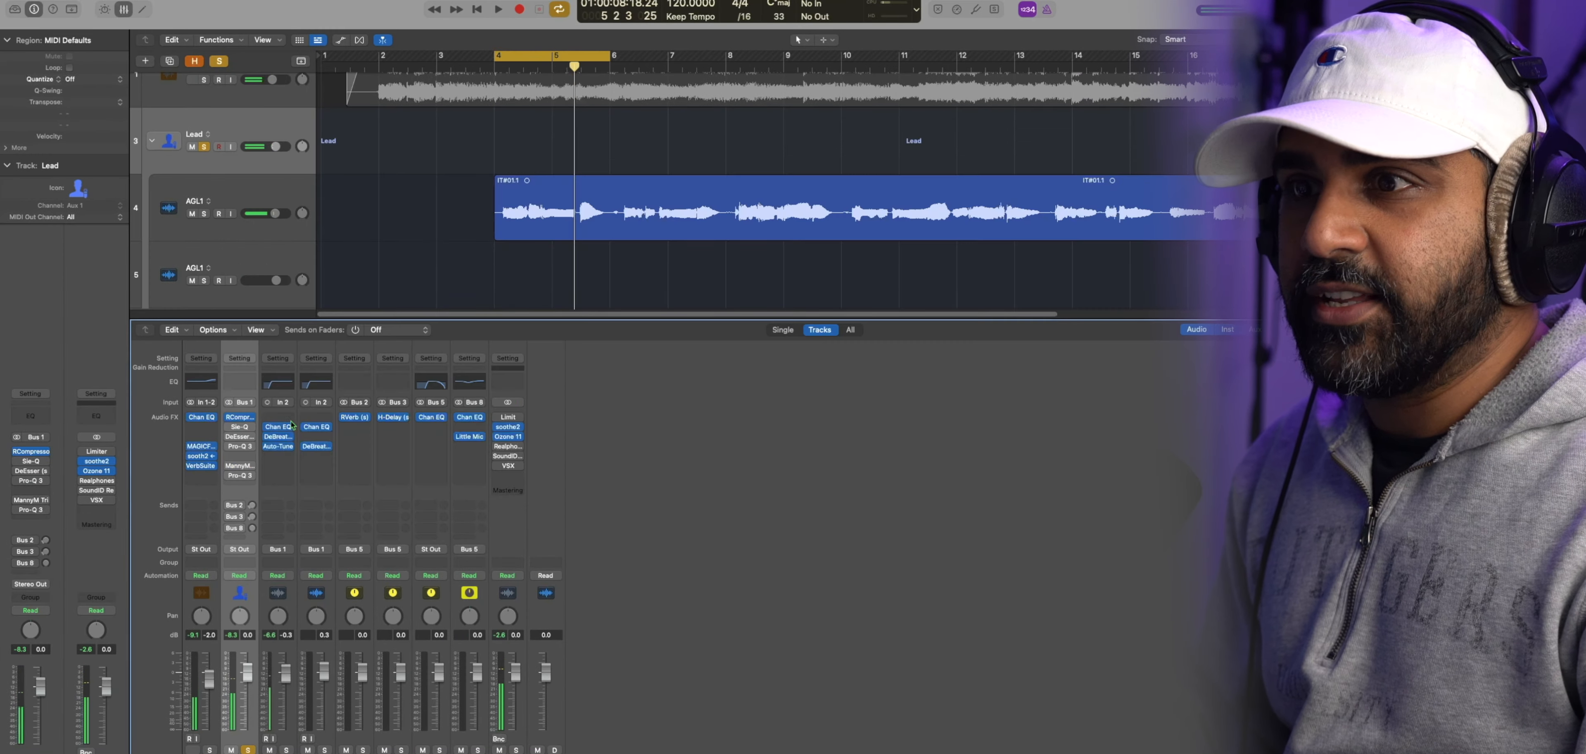
Enable the Sie-Q equalizer on the Lead stack, close its window and audition the loop
{"action": "left_click", "coordinate": [240, 427]}
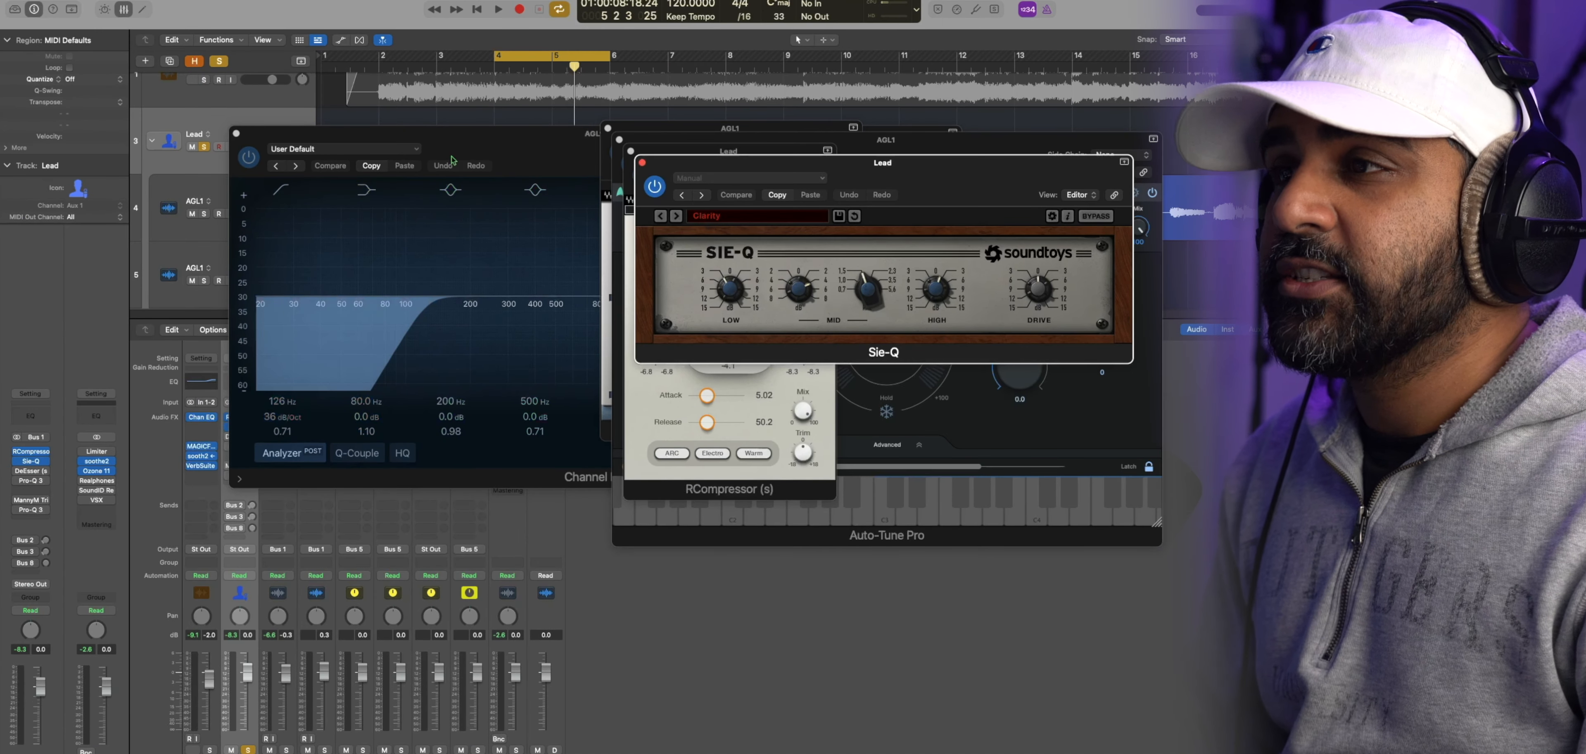
{"action": "left_click", "coordinate": [643, 166]}
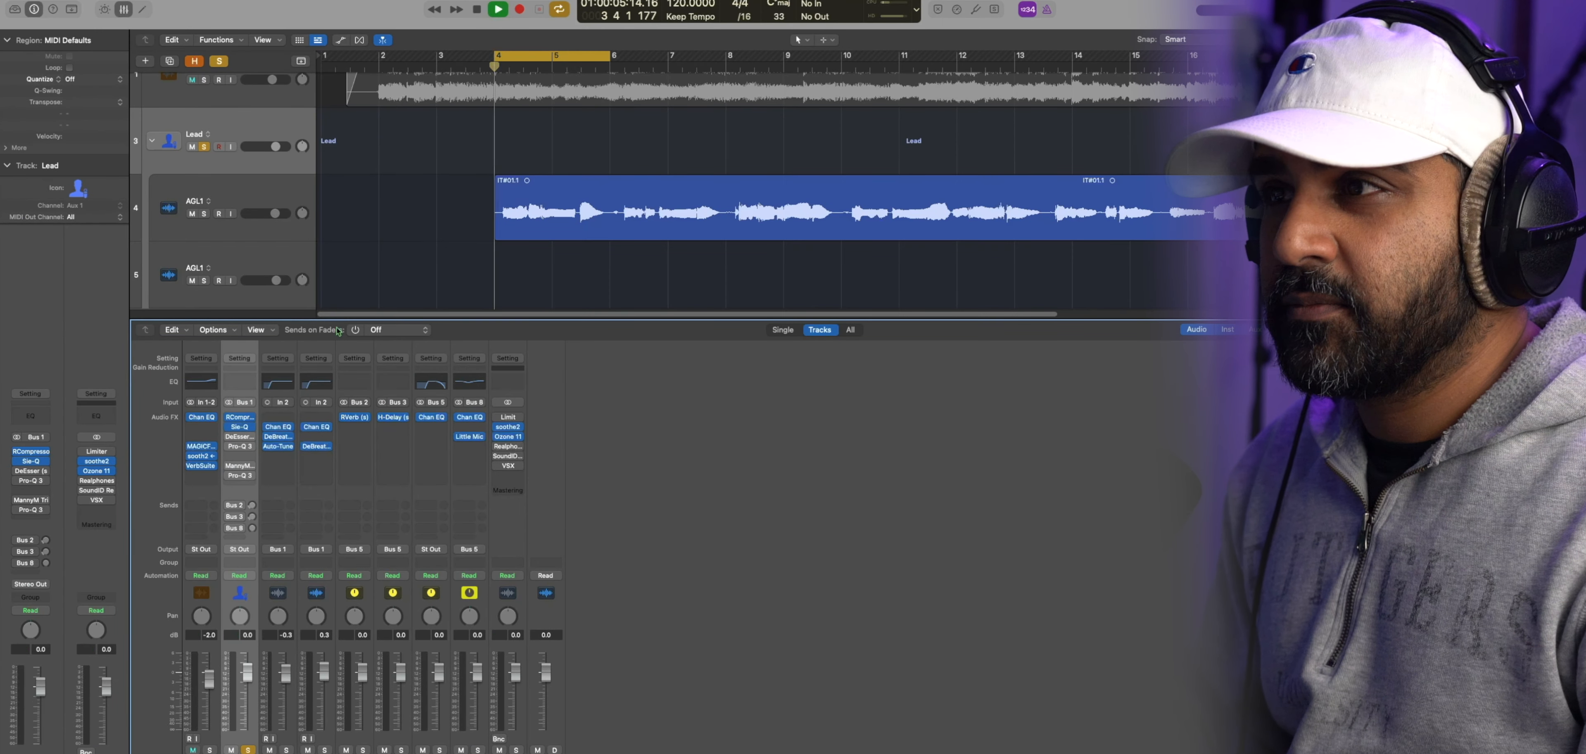
{"action": "mouse_move", "coordinate": [230, 432]}
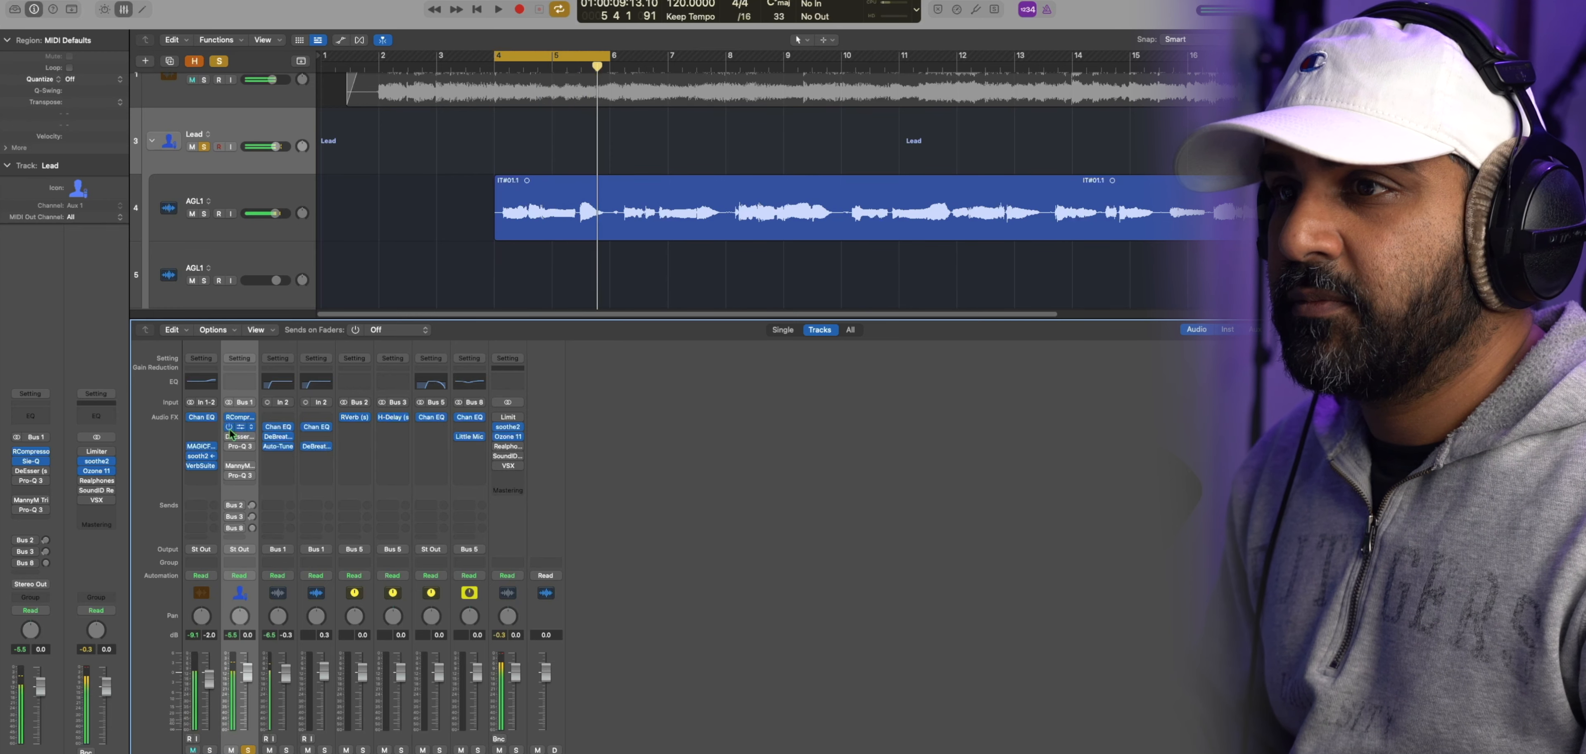
Open the DeEsser on the Lead stack, switch it on and turn off the cycle range
{"action": "left_click", "coordinate": [240, 437]}
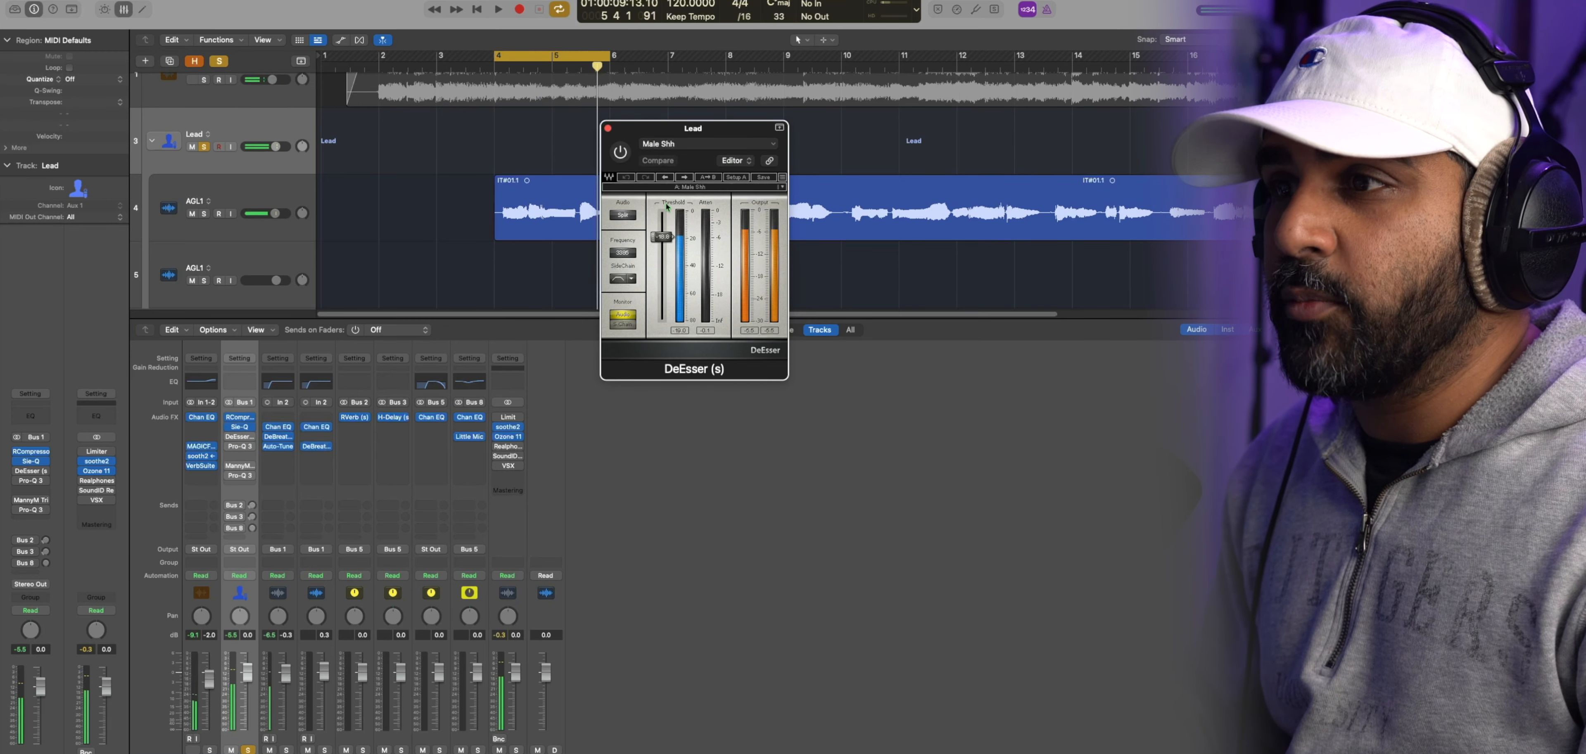
{"action": "left_click", "coordinate": [620, 152]}
{"action": "left_click", "coordinate": [579, 55]}
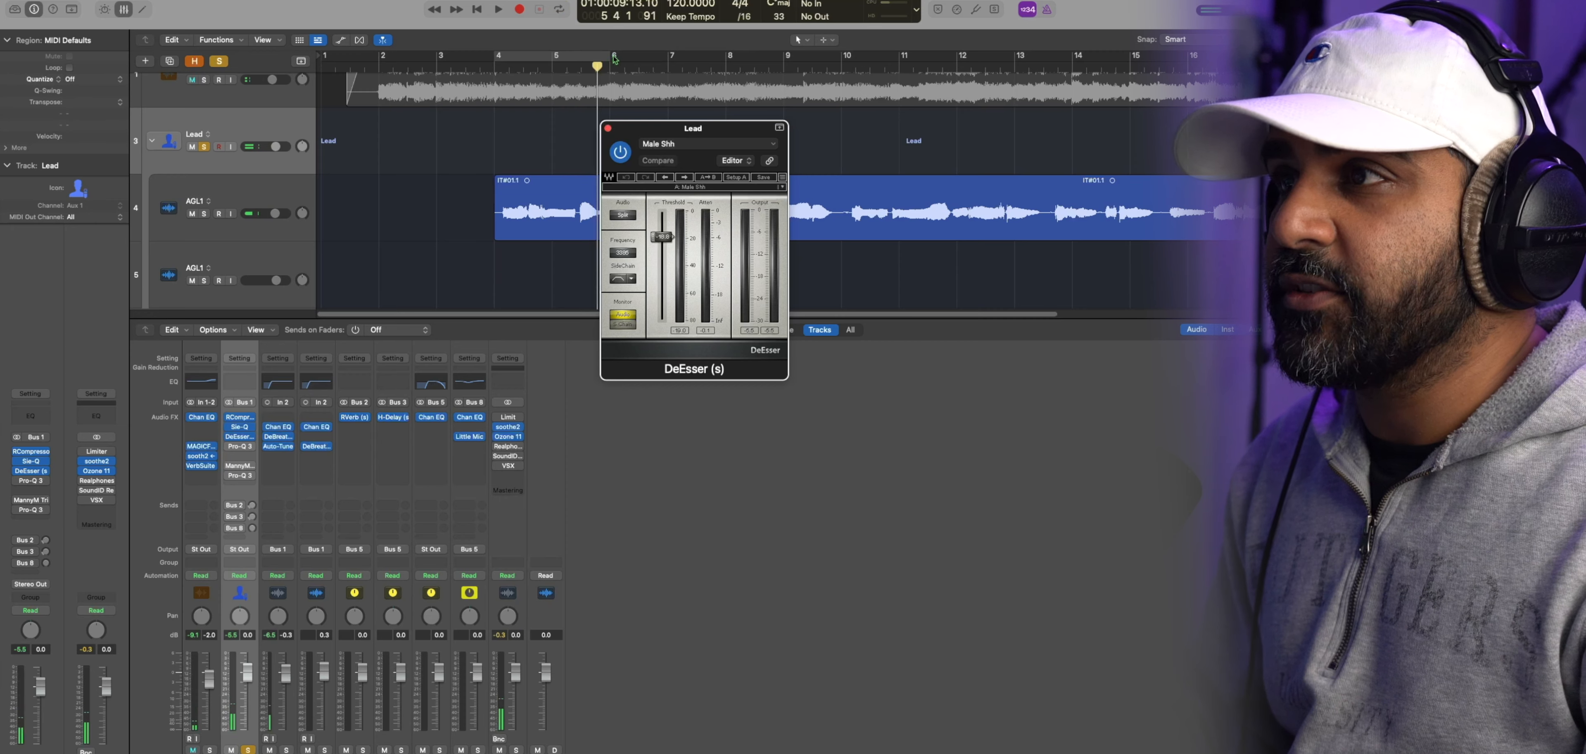
Cycle the song from bar 6 onward and audition the Lead stack with its Low Cut Pro-Q 3 switched on
{"action": "left_click_drag", "start_coordinate": [614, 59], "coordinate": [1223, 57]}
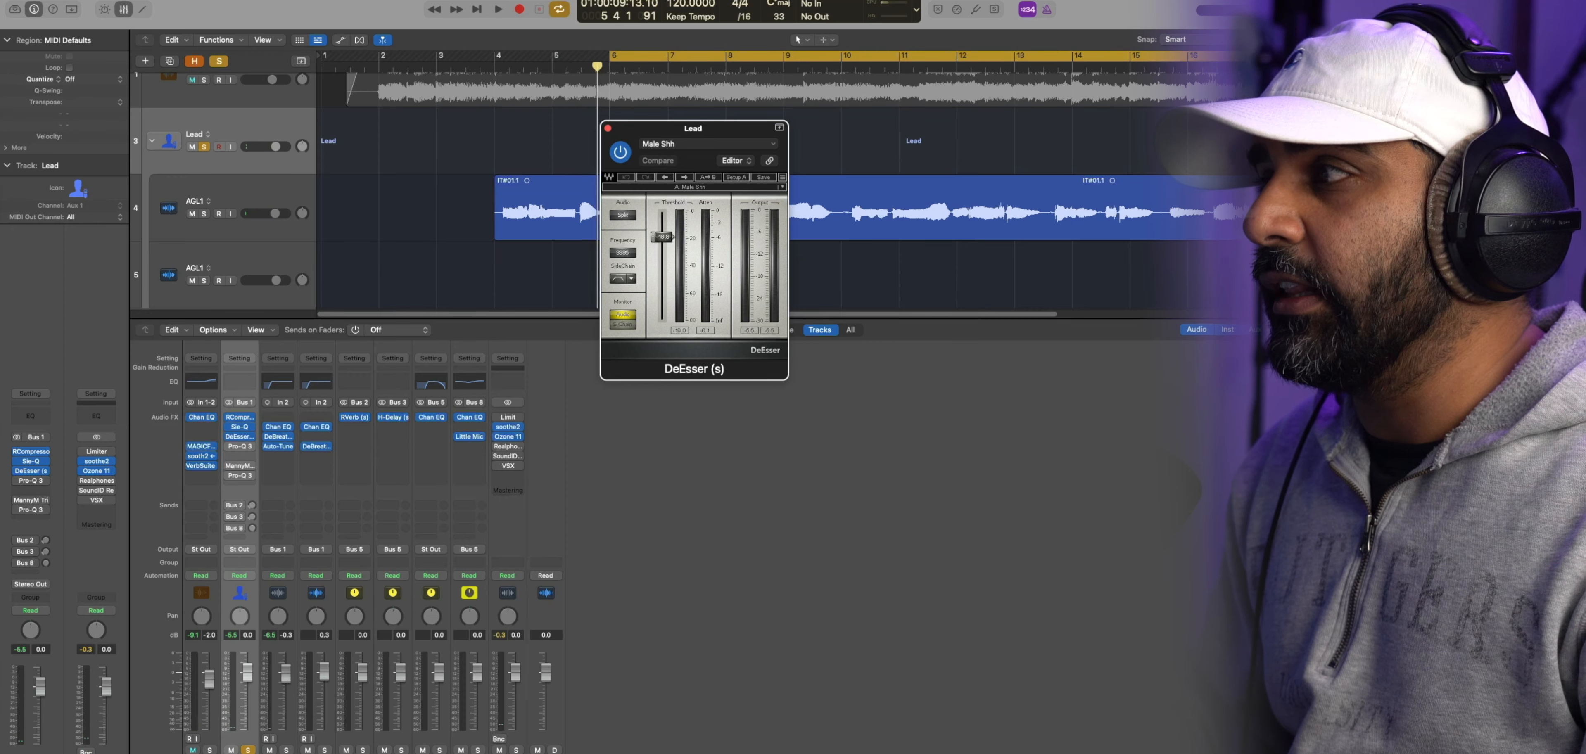
{"action": "key", "text": "space"}
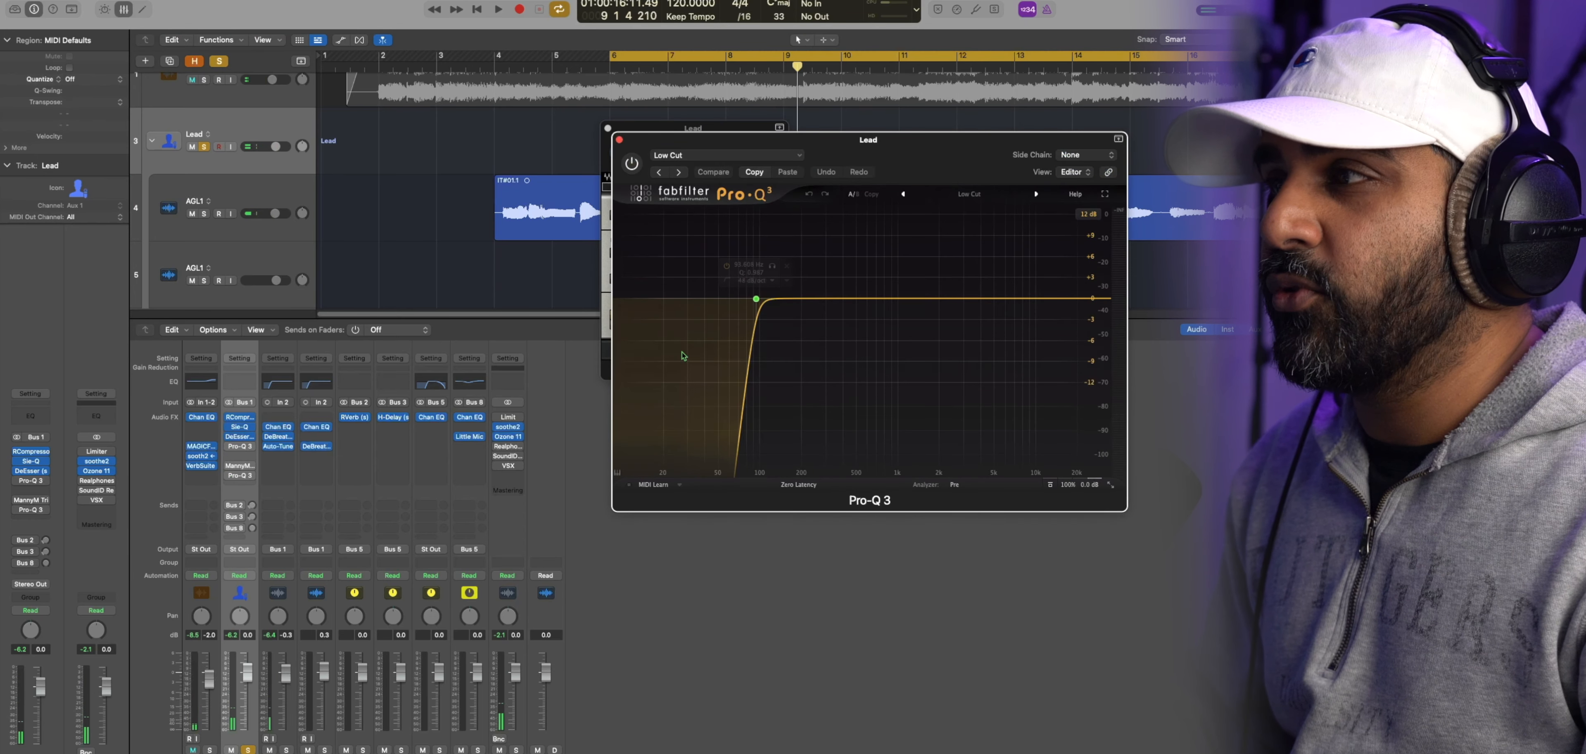
{"action": "key", "text": "space"}
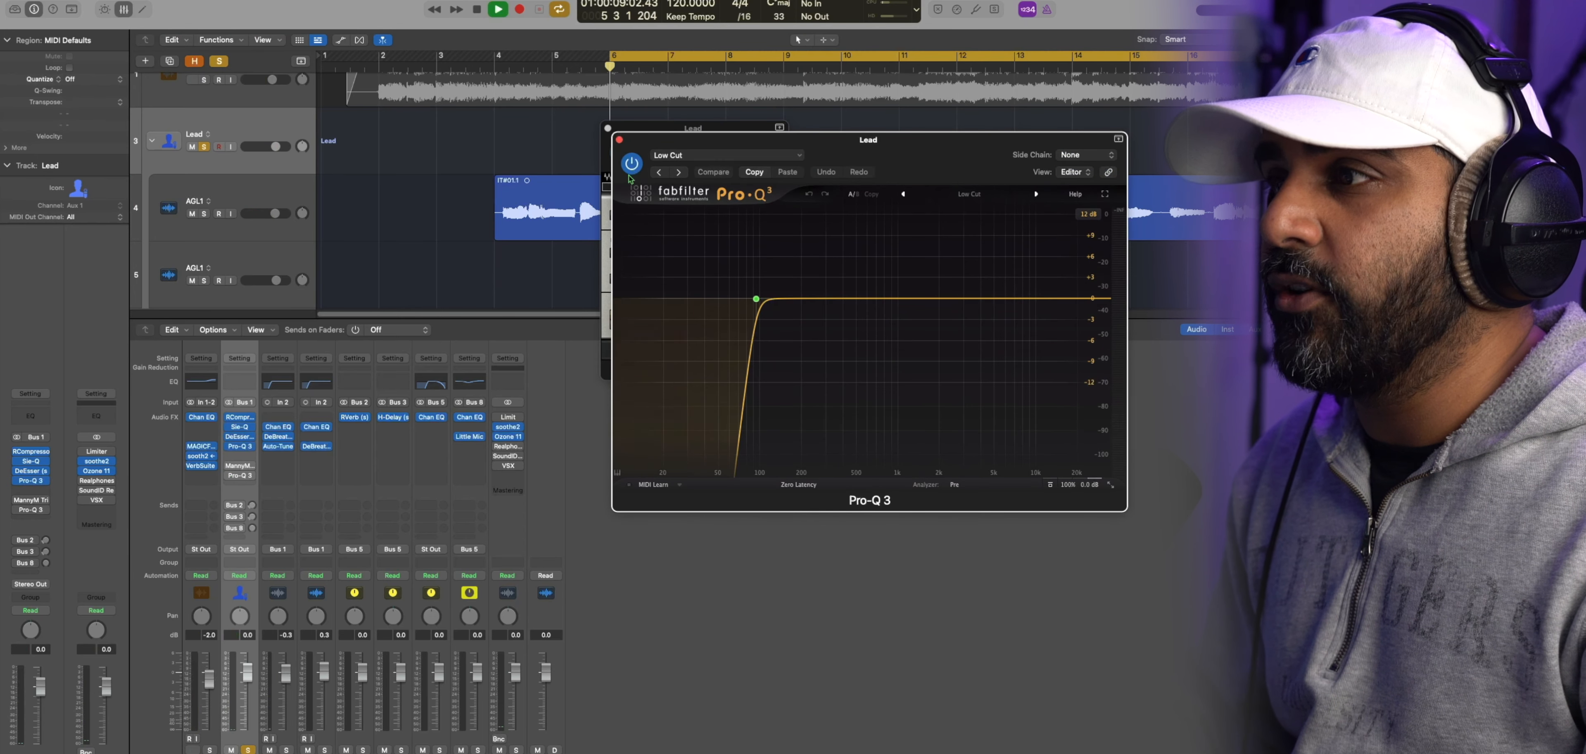
{"action": "mouse_move", "coordinate": [762, 304]}
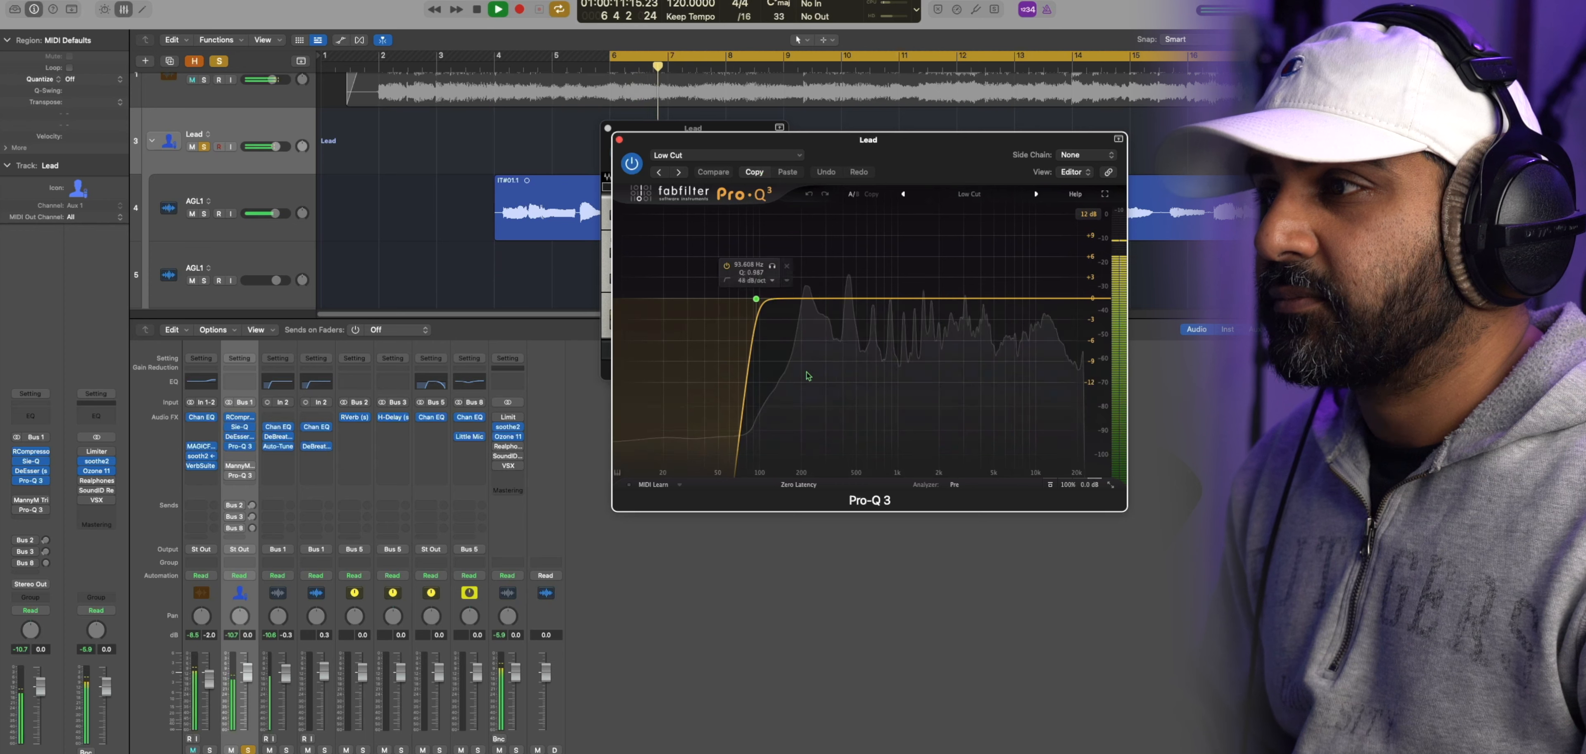
{"action": "key", "text": "space"}
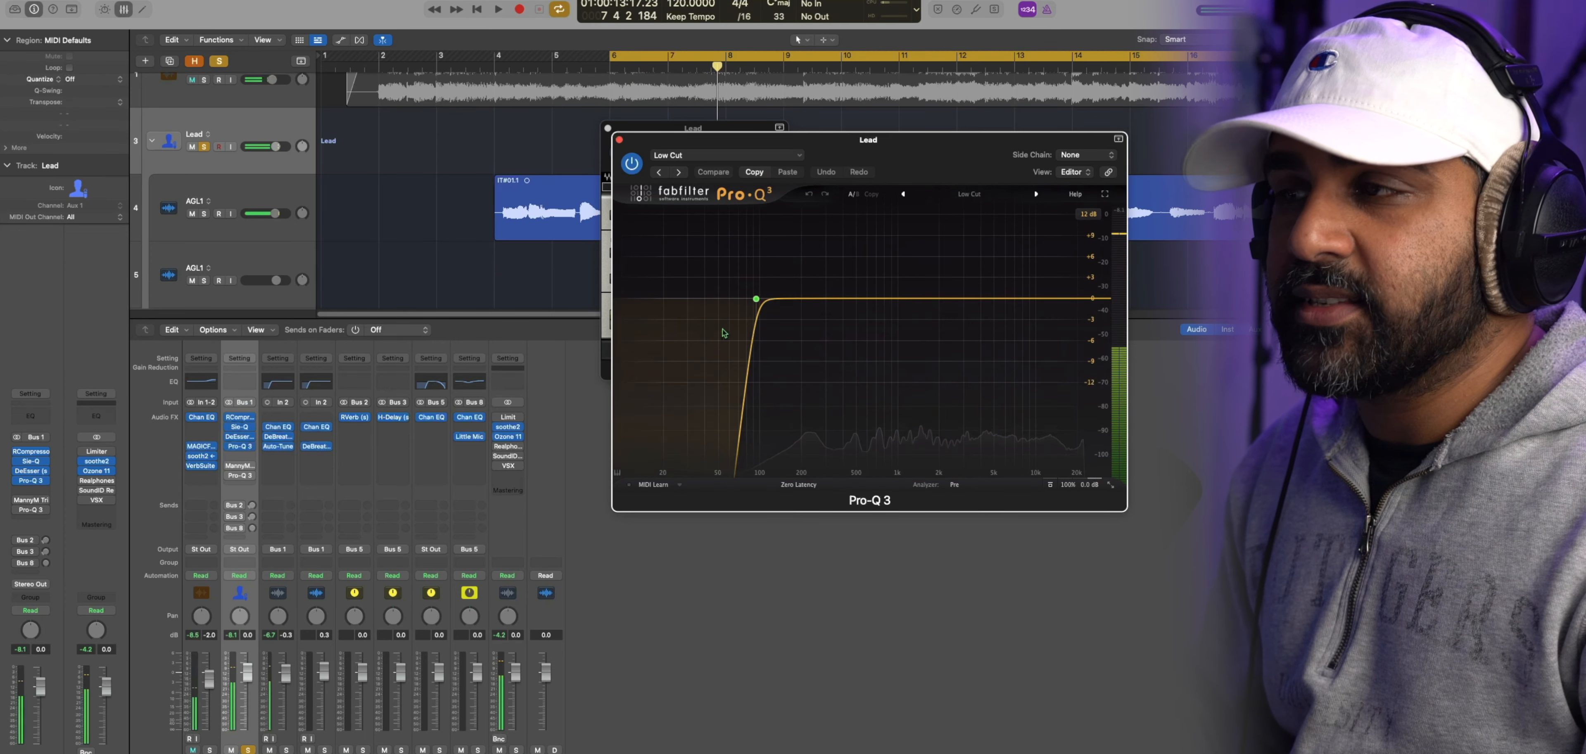
Switch on MannyM TripleD on the Lead stack with only its window open and copy its current settings
{"action": "left_click", "coordinate": [238, 467]}
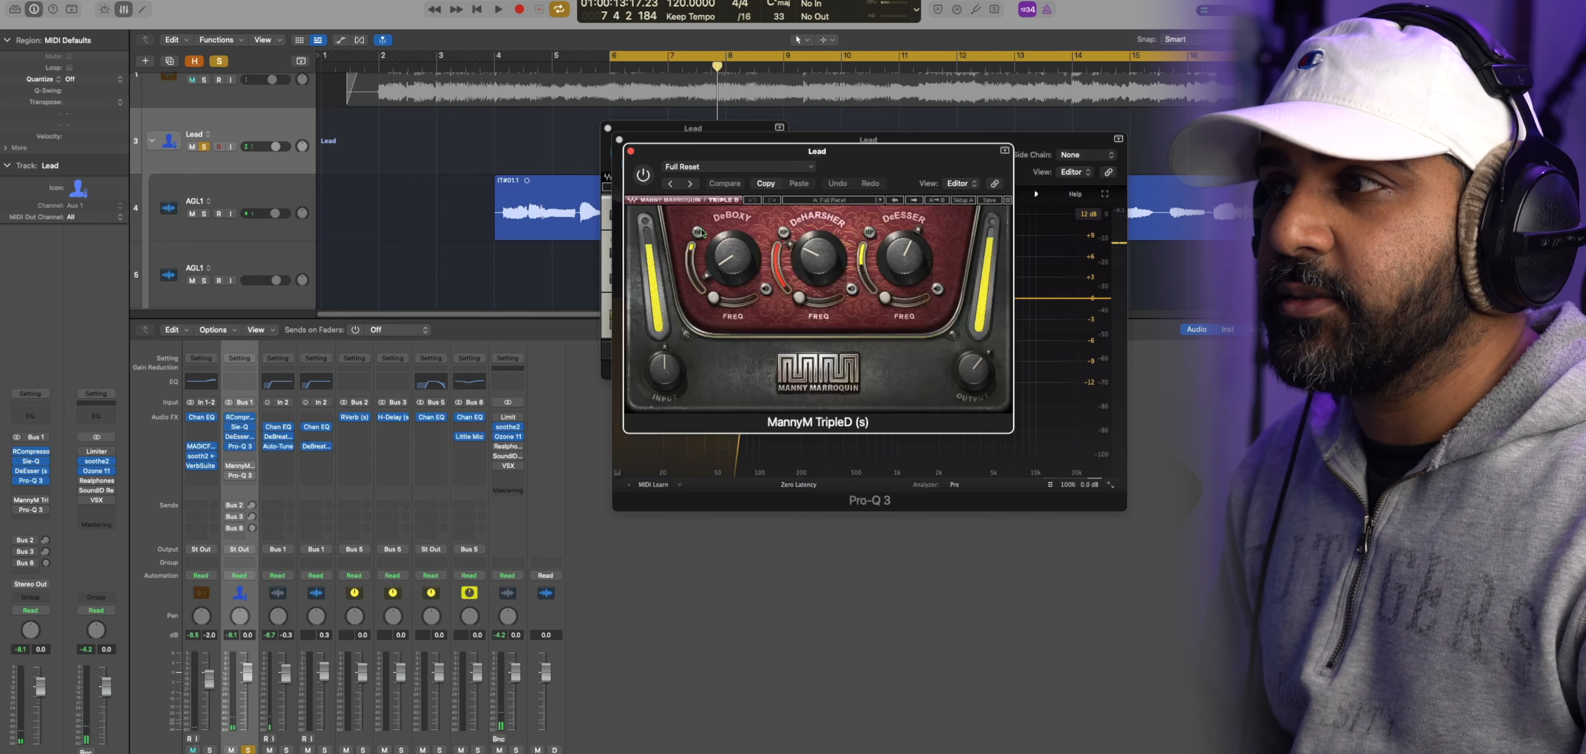
{"action": "left_click", "coordinate": [620, 140]}
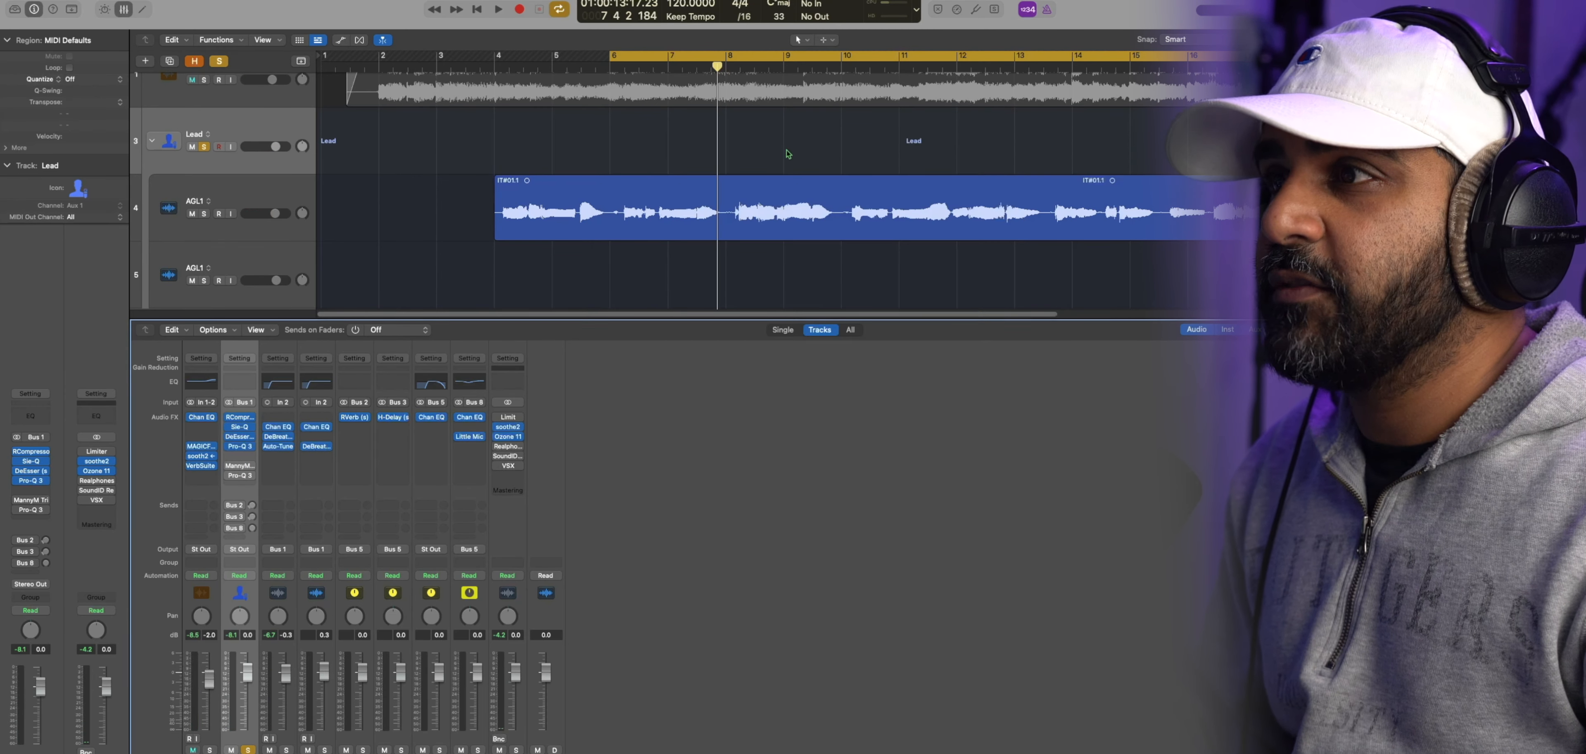
{"action": "left_click", "coordinate": [238, 469]}
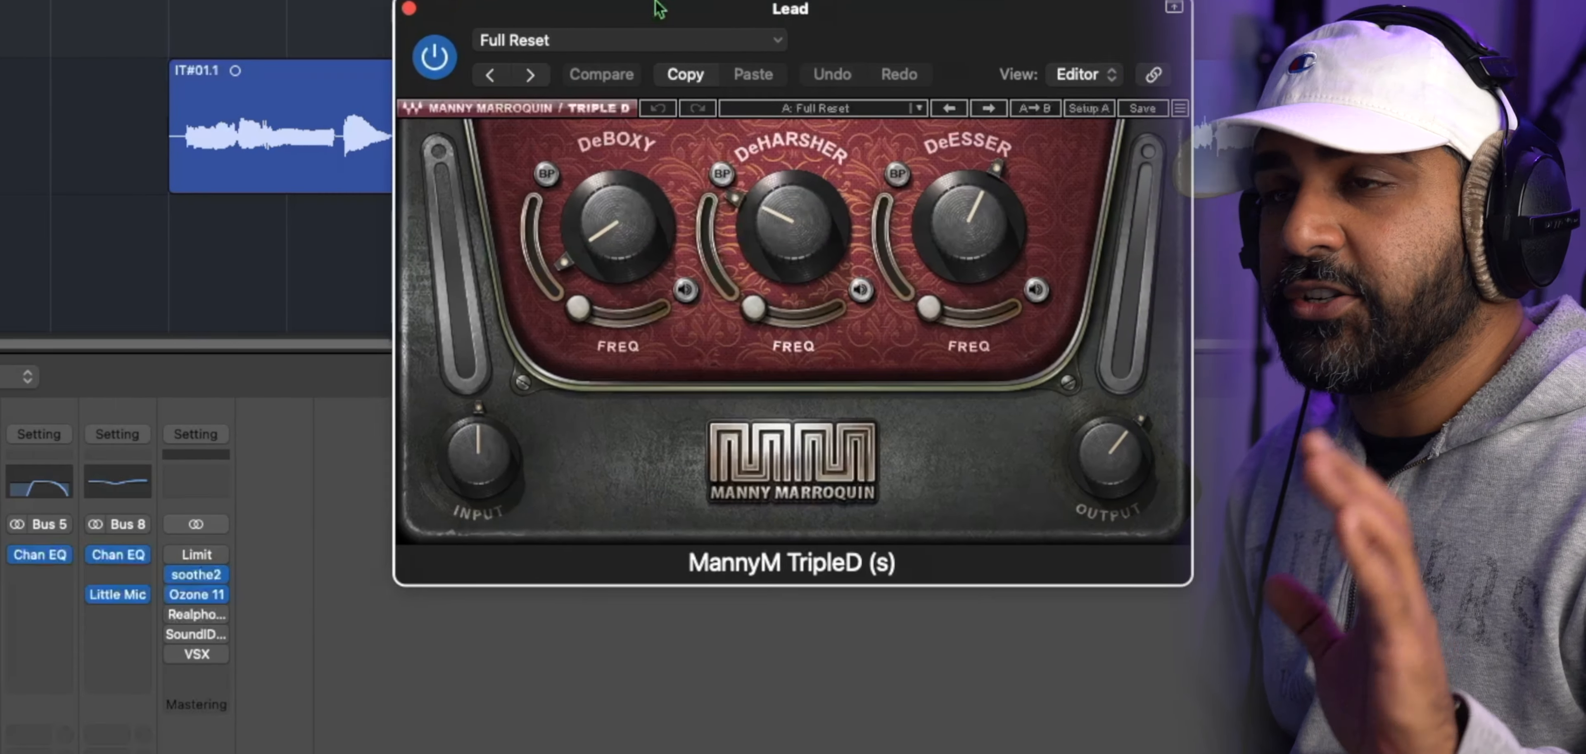
{"action": "left_click_drag", "start_coordinate": [794, 150], "coordinate": [694, 150]}
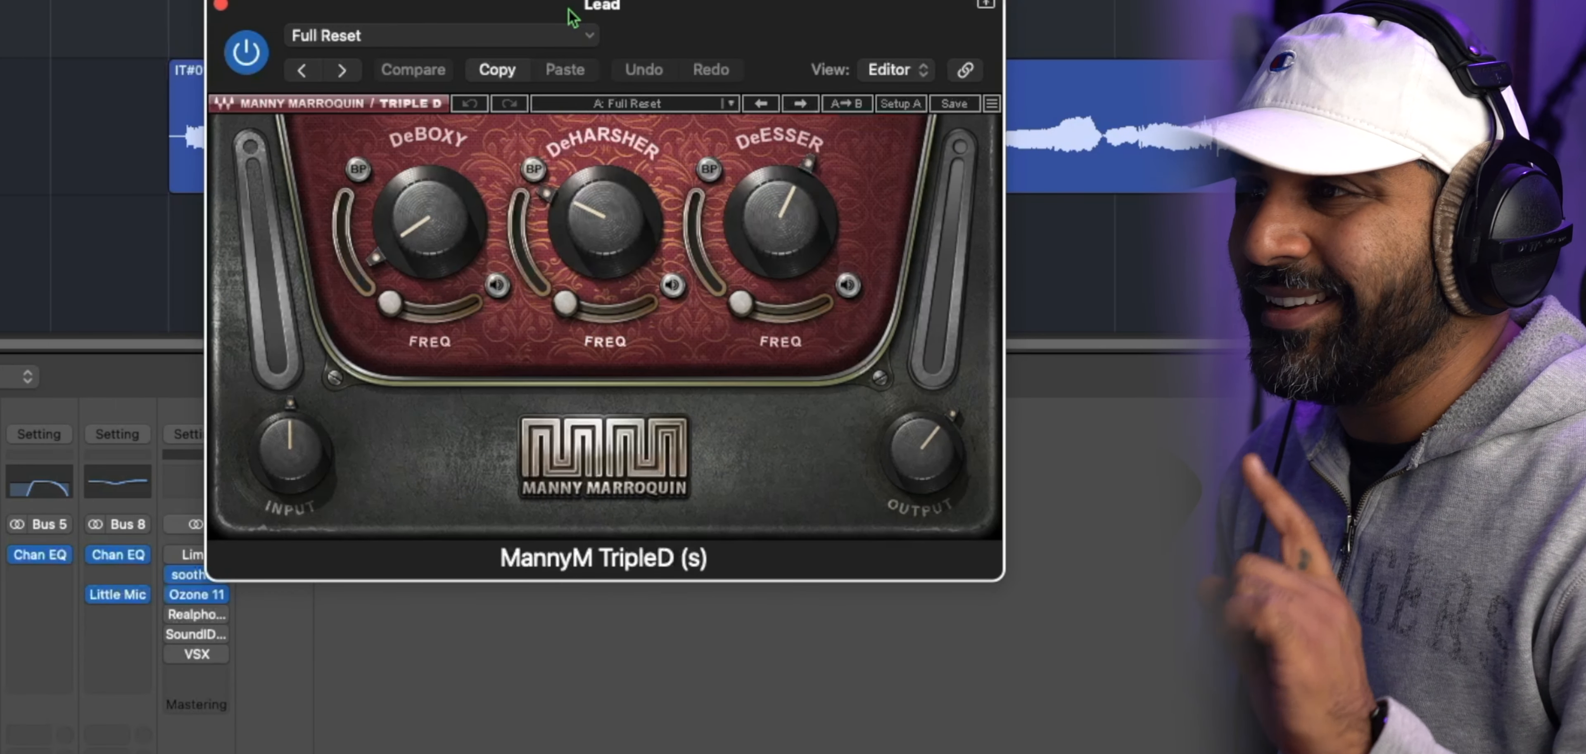
{"action": "left_click_drag", "start_coordinate": [578, 9], "coordinate": [691, 64]}
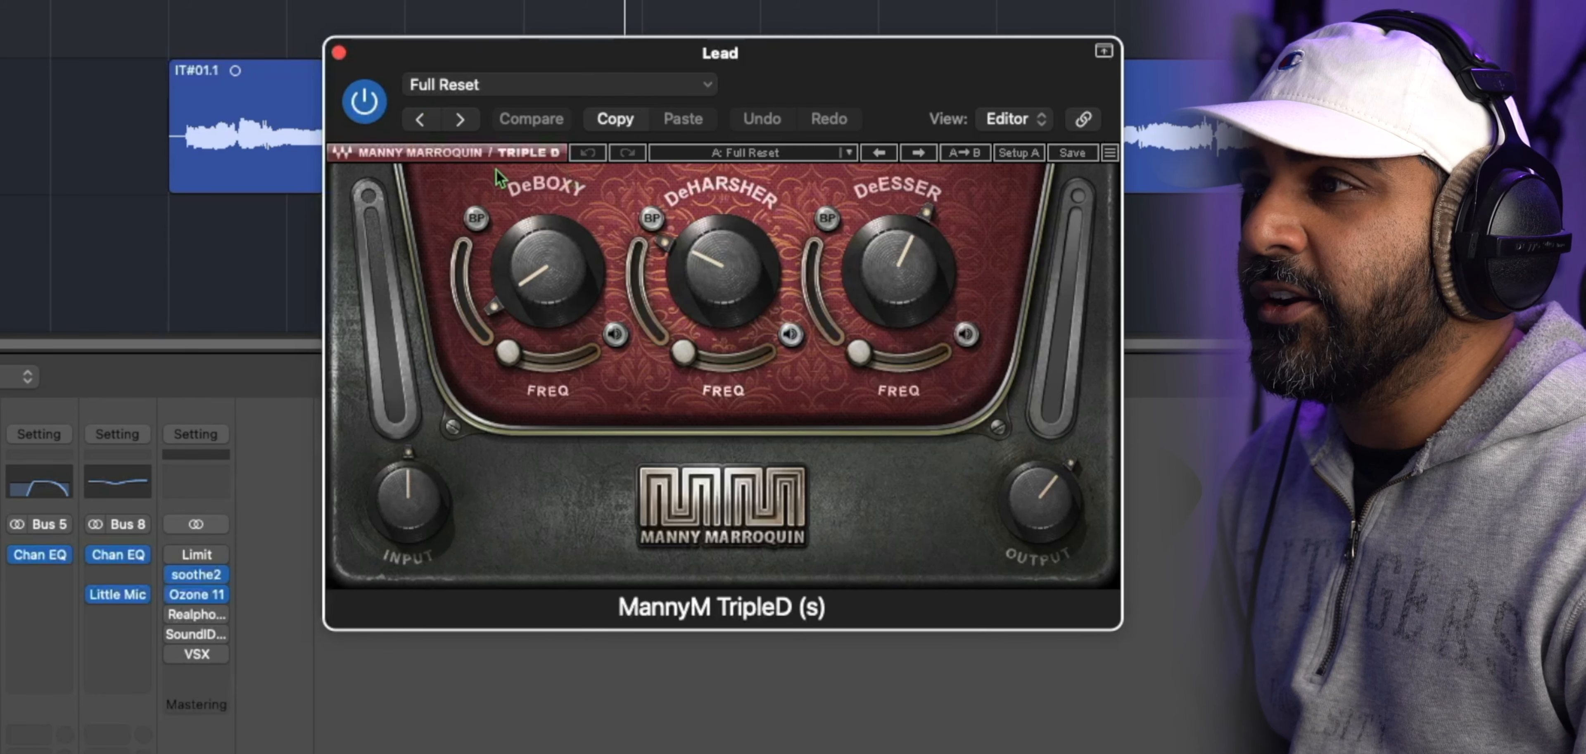
{"action": "left_click", "coordinate": [611, 121]}
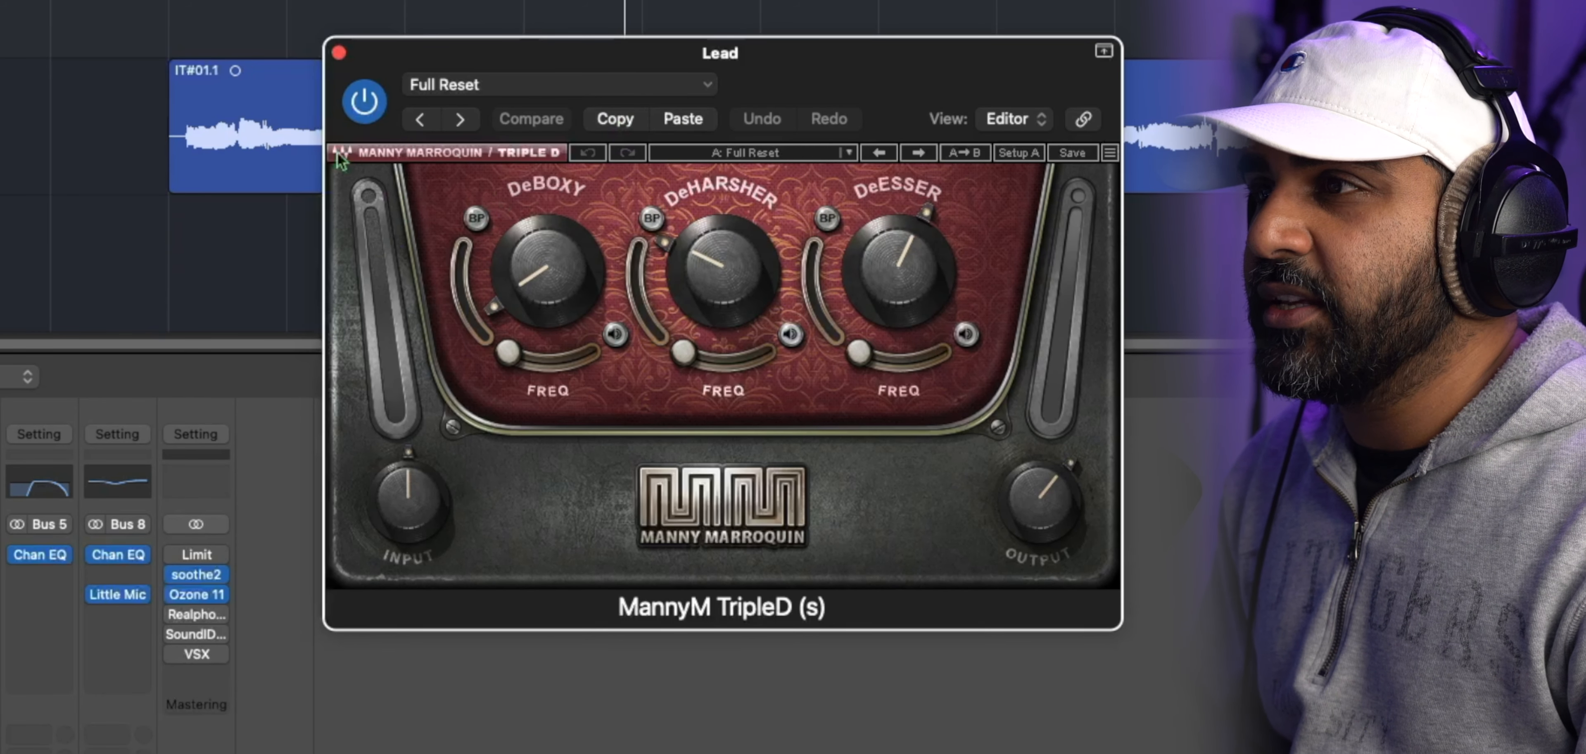
Adjust the DeBoxy, DeHarsher and DeEsser amounts in MannyM TripleD while auditioning the loop
{"action": "key", "text": "space"}
{"action": "left_click_drag", "start_coordinate": [546, 290], "coordinate": [514, 290]}
{"action": "left_click_drag", "start_coordinate": [718, 271], "coordinate": [742, 301]}
{"action": "left_click_drag", "start_coordinate": [893, 262], "coordinate": [887, 246]}
{"action": "mouse_move", "coordinate": [897, 200]}
{"action": "left_mouse_down"}
{"action": "mouse_move", "coordinate": [874, 470]}
{"action": "mouse_move", "coordinate": [896, 174]}
{"action": "left_mouse_up"}
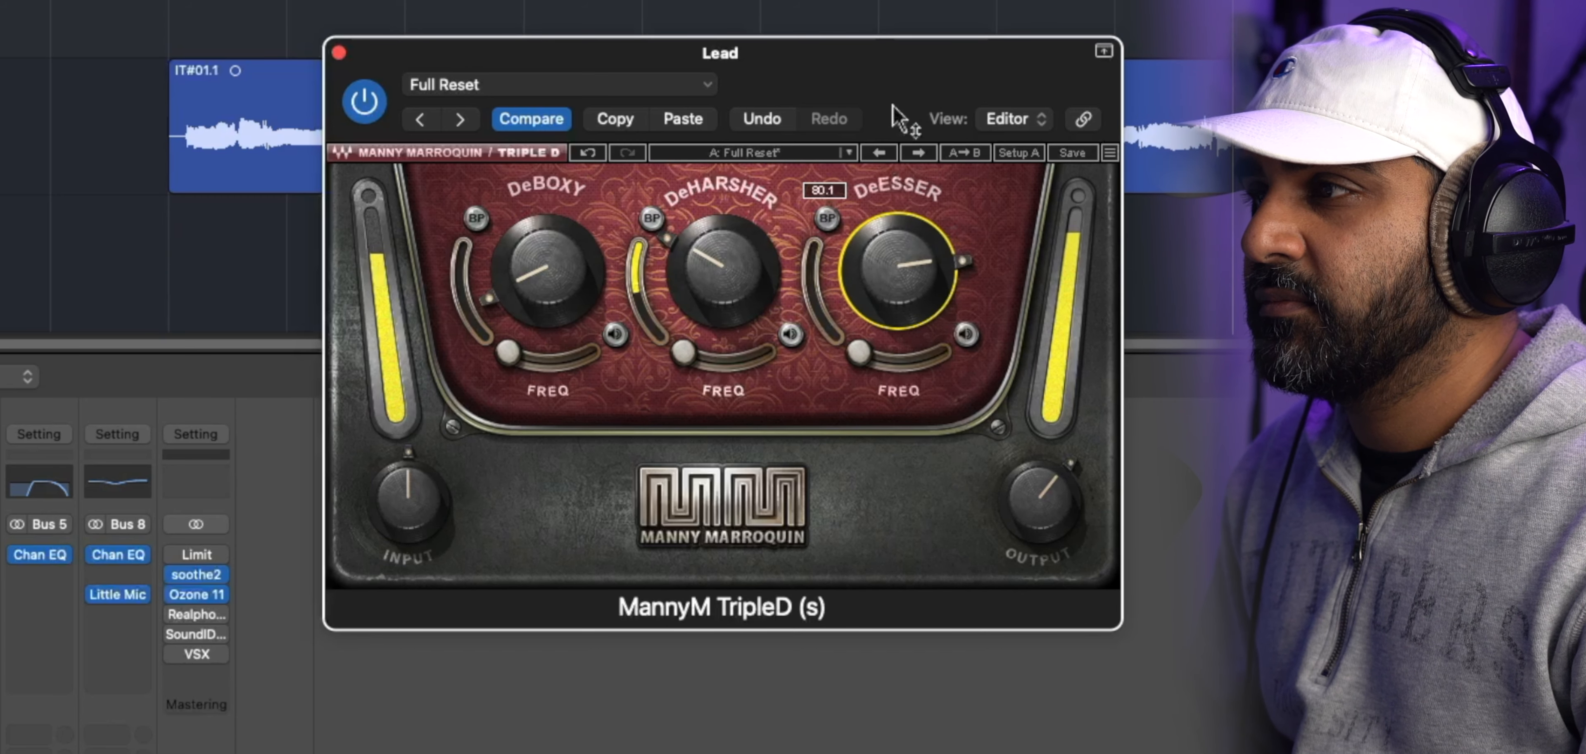
{"action": "left_click_drag", "start_coordinate": [905, 253], "coordinate": [911, 333]}
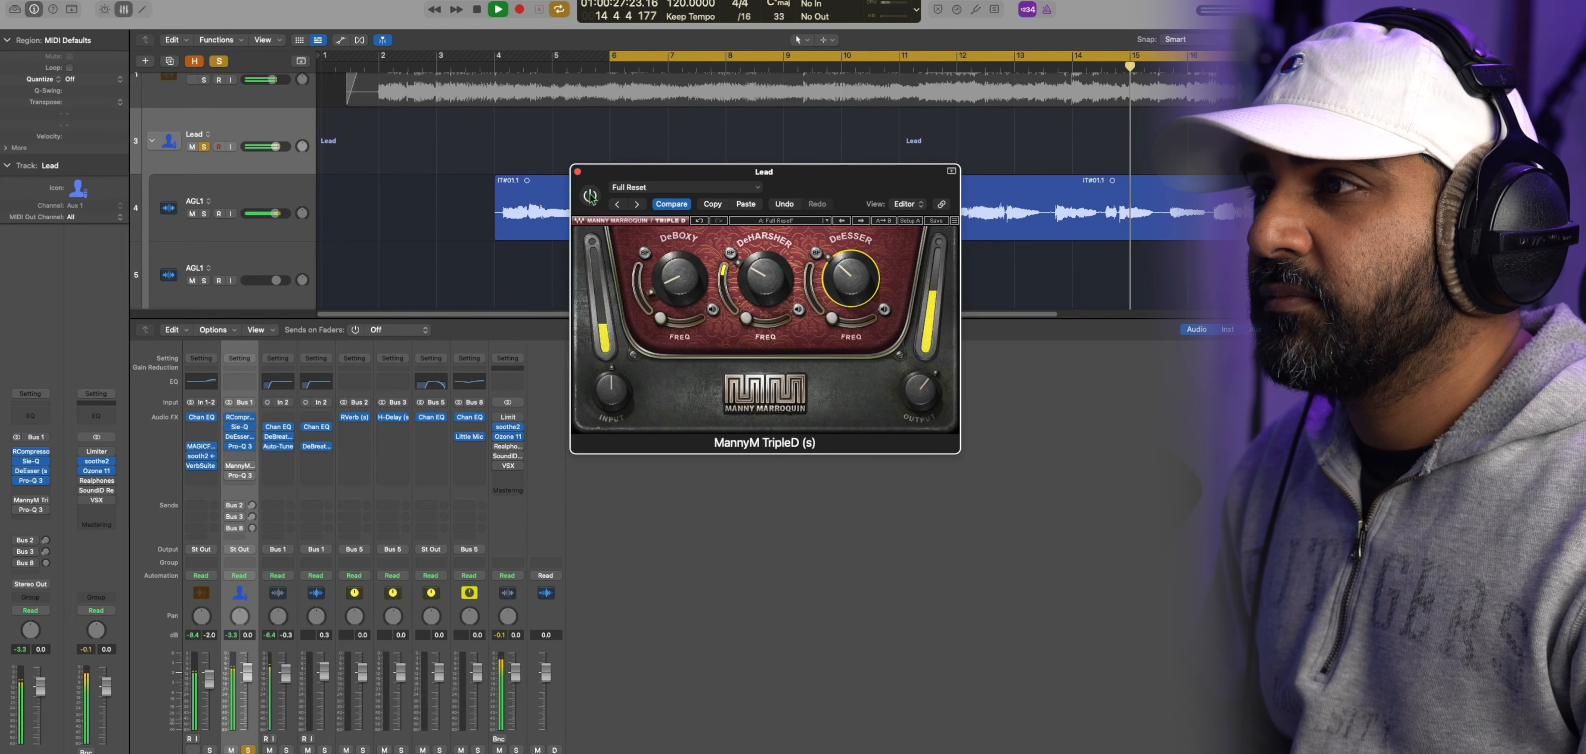
{"action": "key", "text": "space"}
Enable the KARRA CRYSTAL CLEAR Pro-Q 3 on the Lead stack, audition the loop and hide the plug-in windows
{"action": "left_click", "coordinate": [240, 476]}
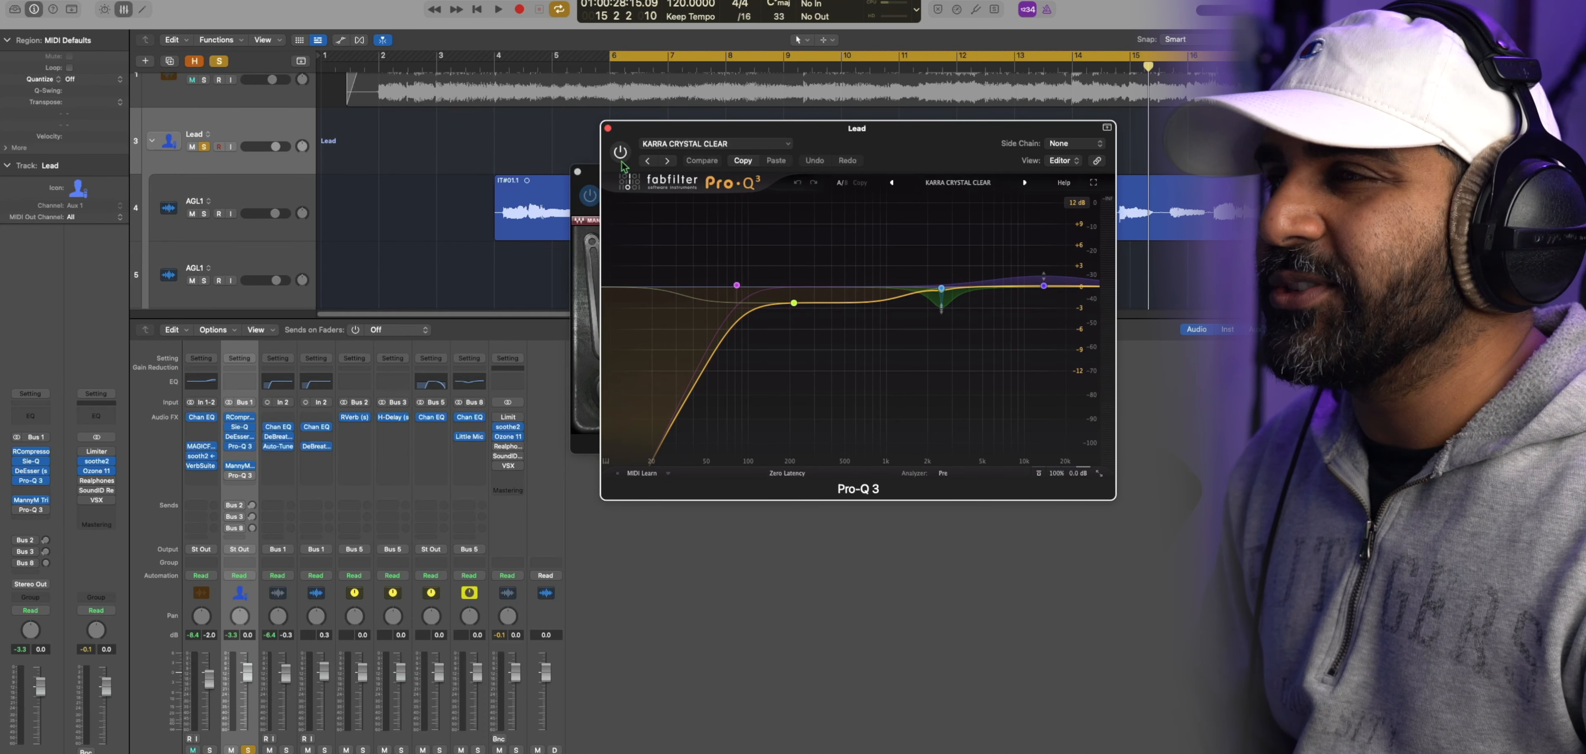
{"action": "key", "text": "space"}
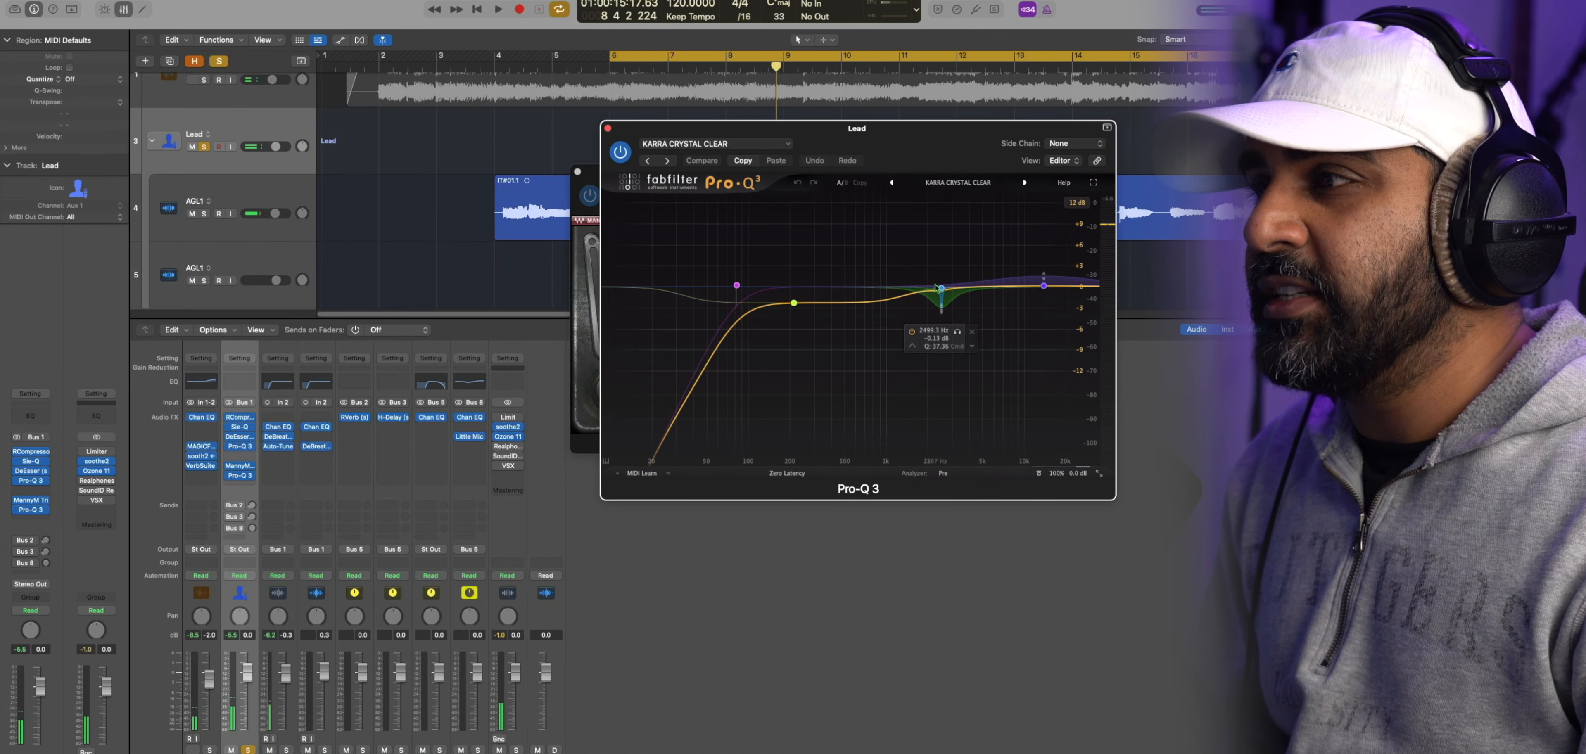
{"action": "left_click", "coordinate": [940, 291]}
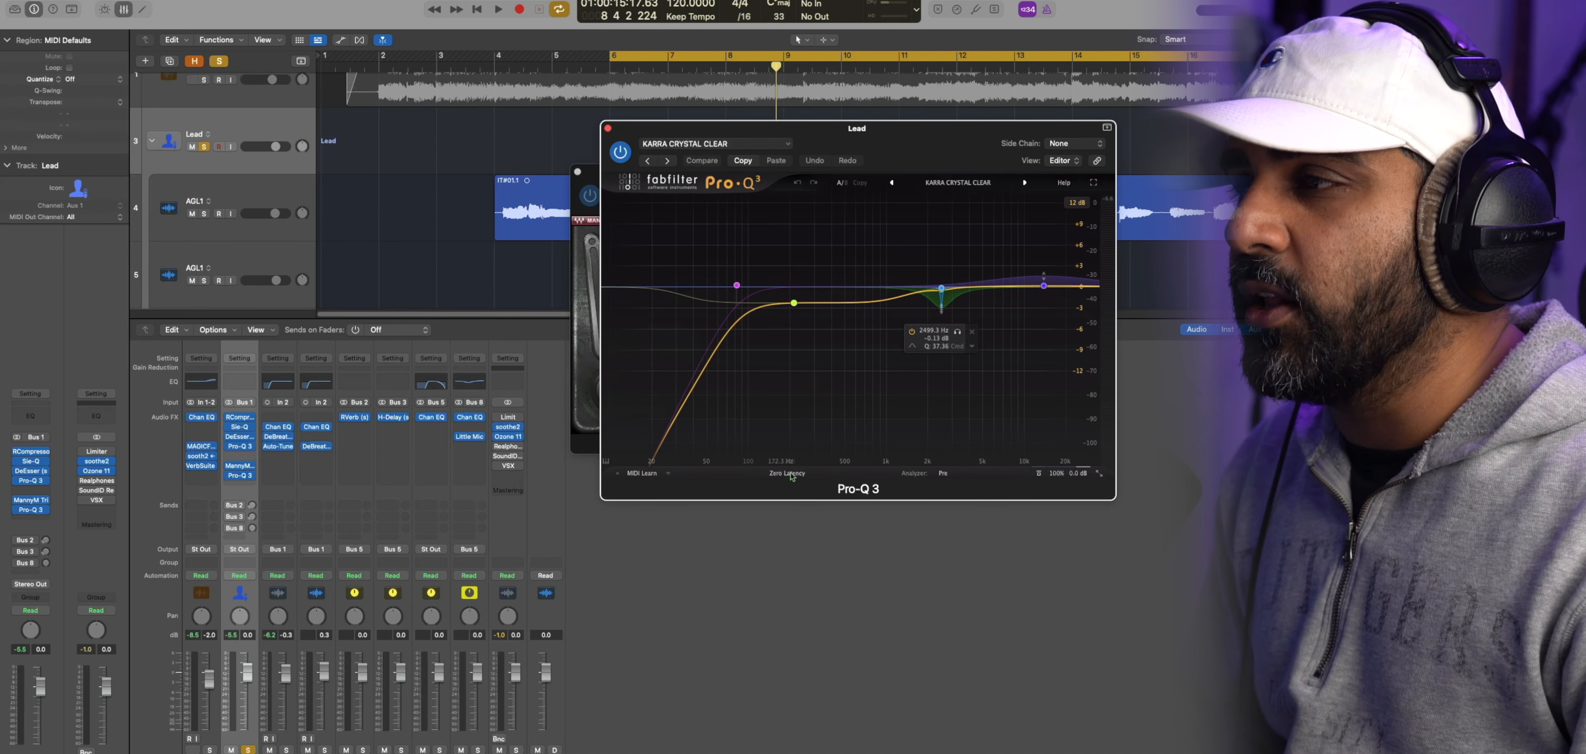
{"action": "key", "text": "v"}
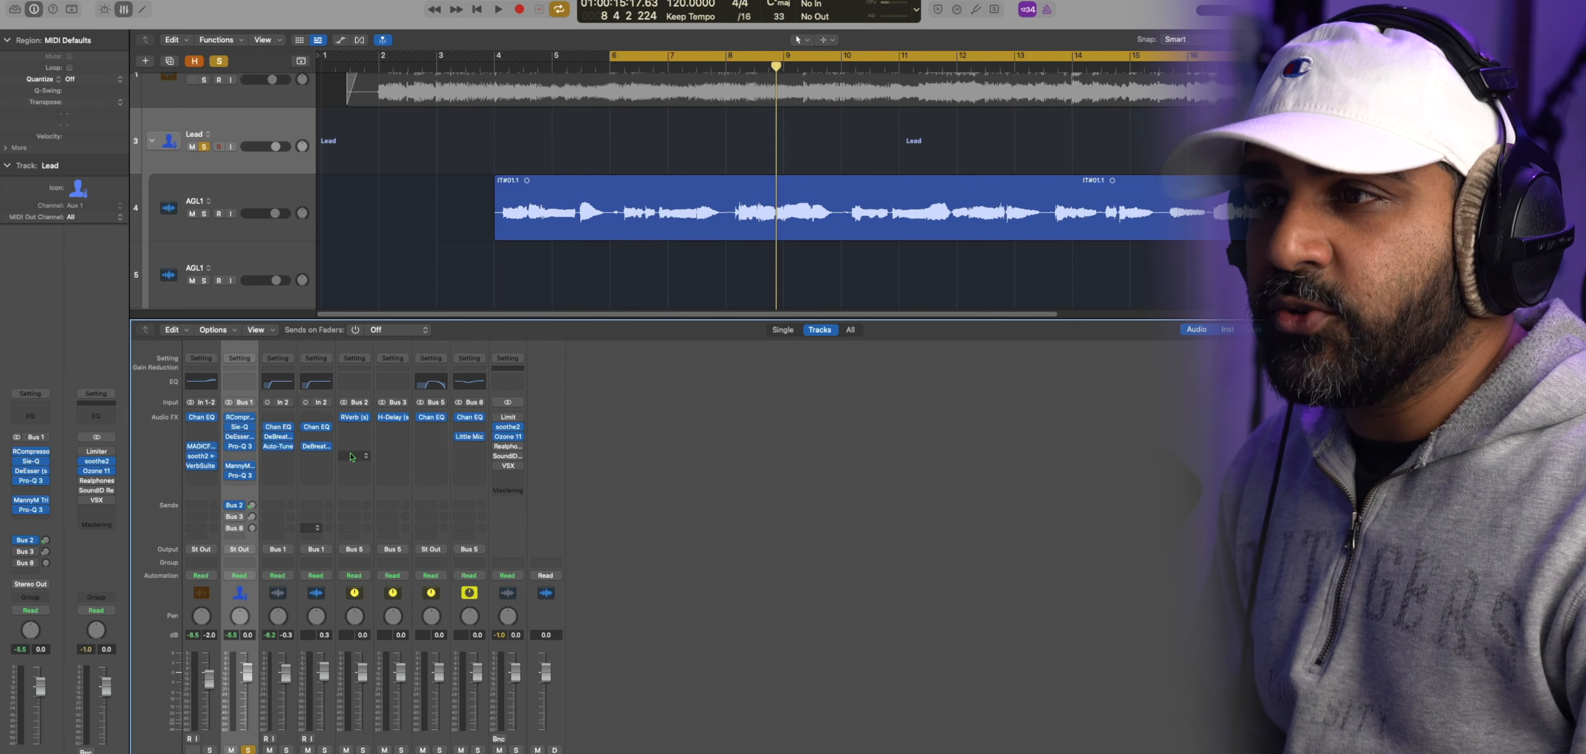
Open RVerb on the Bus 2 aux and audition the loop with the Lead stack's Bus 2 send on
{"action": "left_click", "coordinate": [357, 422]}
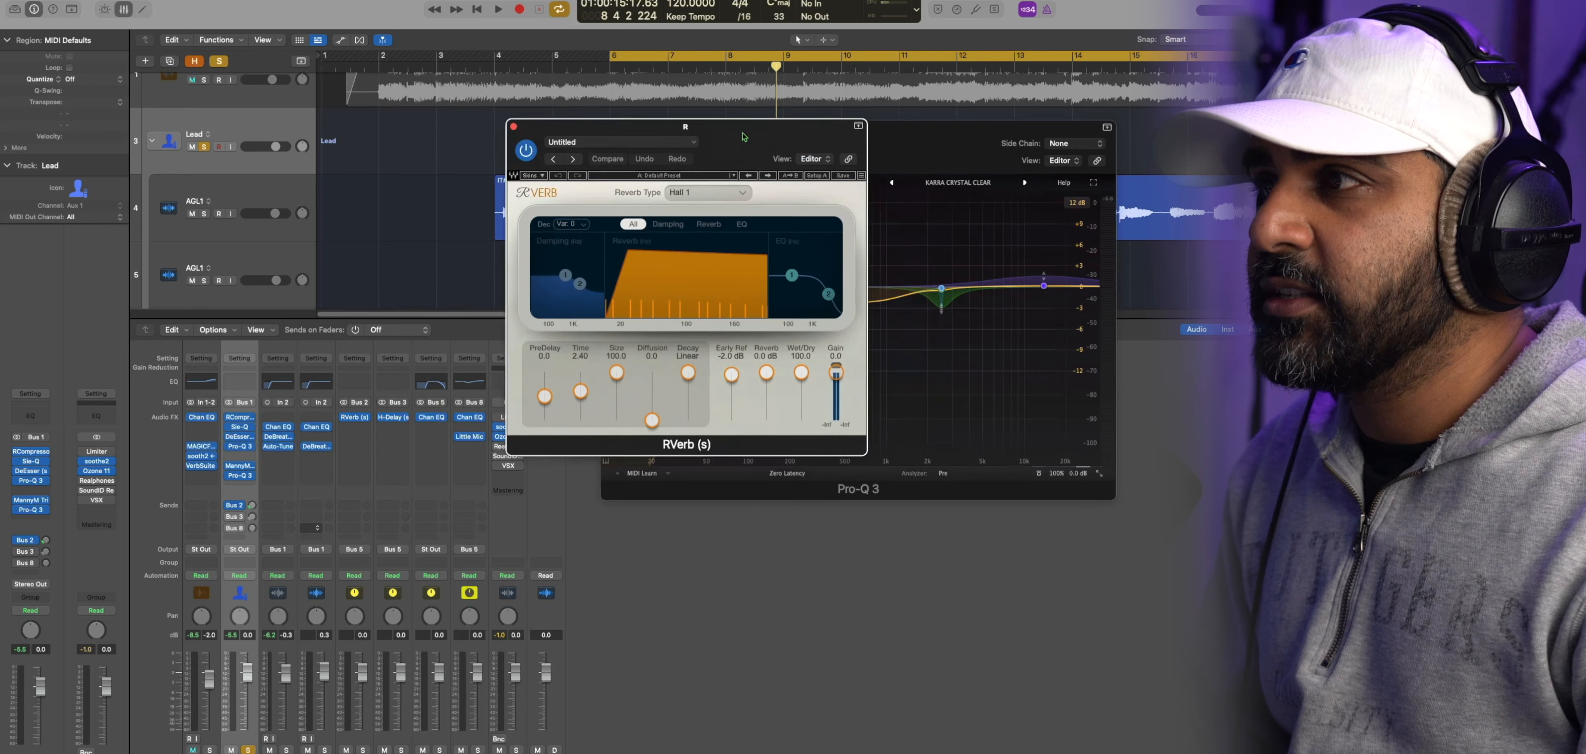
{"action": "key", "text": "space"}
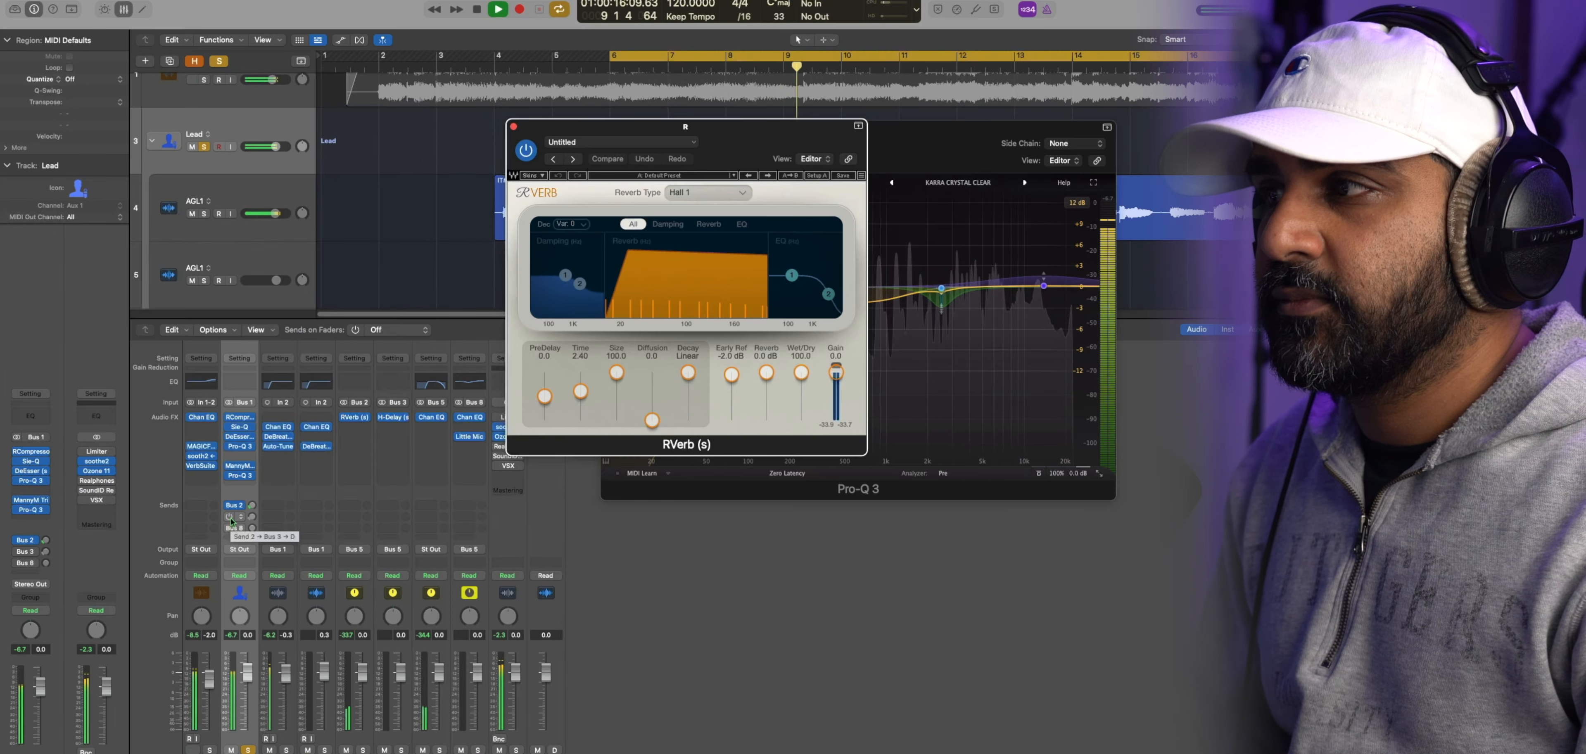
{"action": "key", "text": "space"}
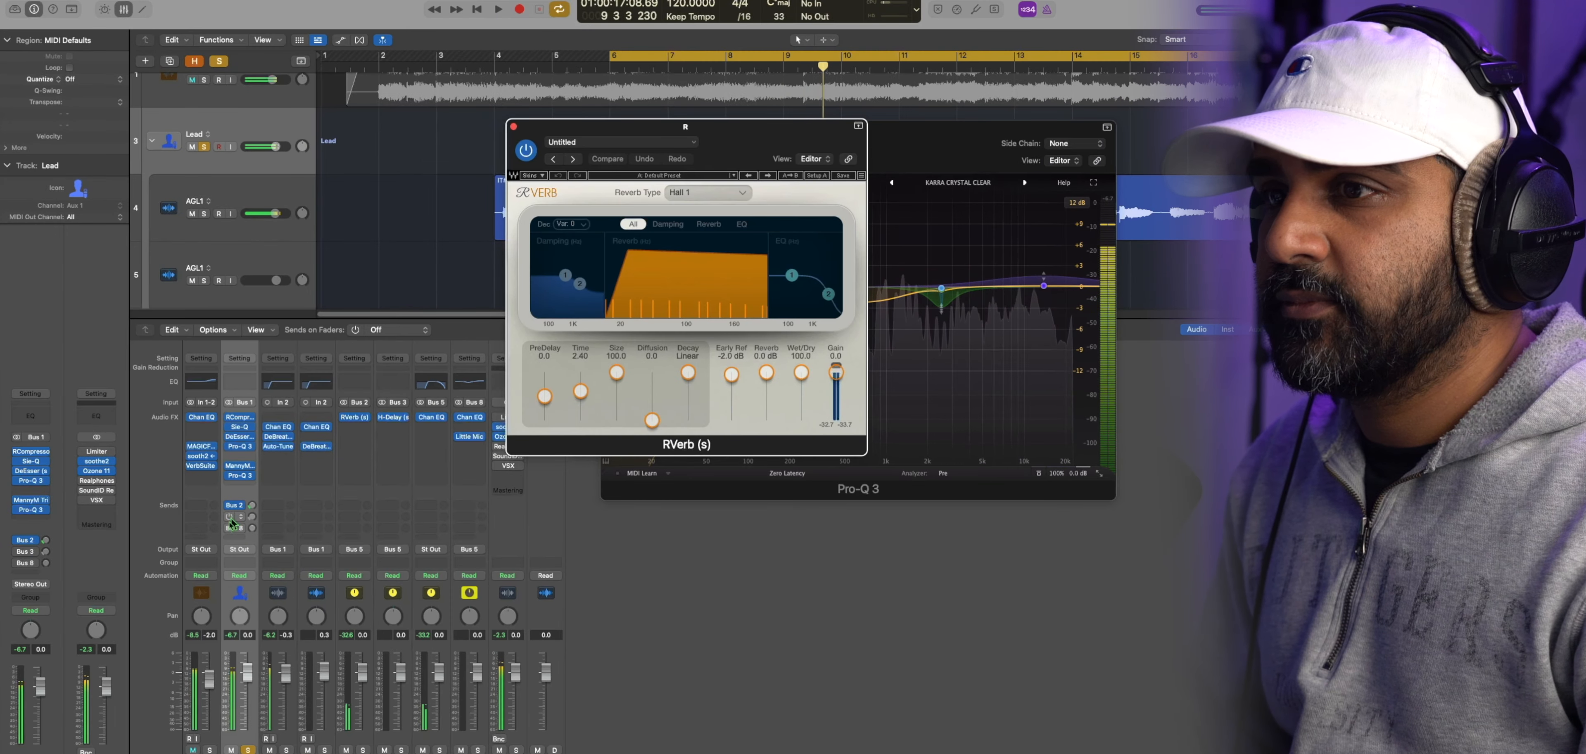
Open H-Delay on the Bus 3 aux and audition the loop with the Lead stack's Bus 3 send switched on
{"action": "left_click", "coordinate": [394, 418]}
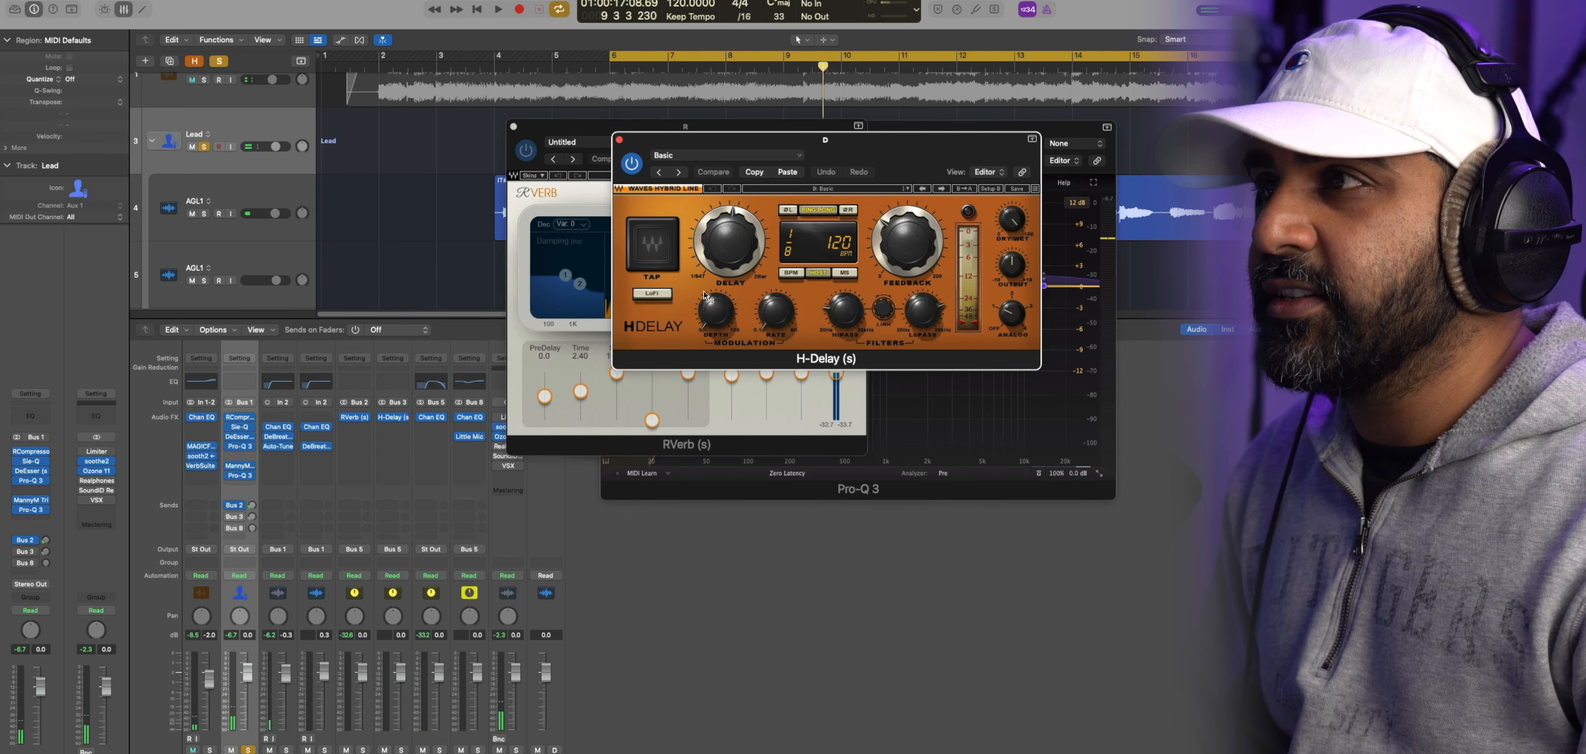
{"action": "left_click", "coordinate": [804, 272]}
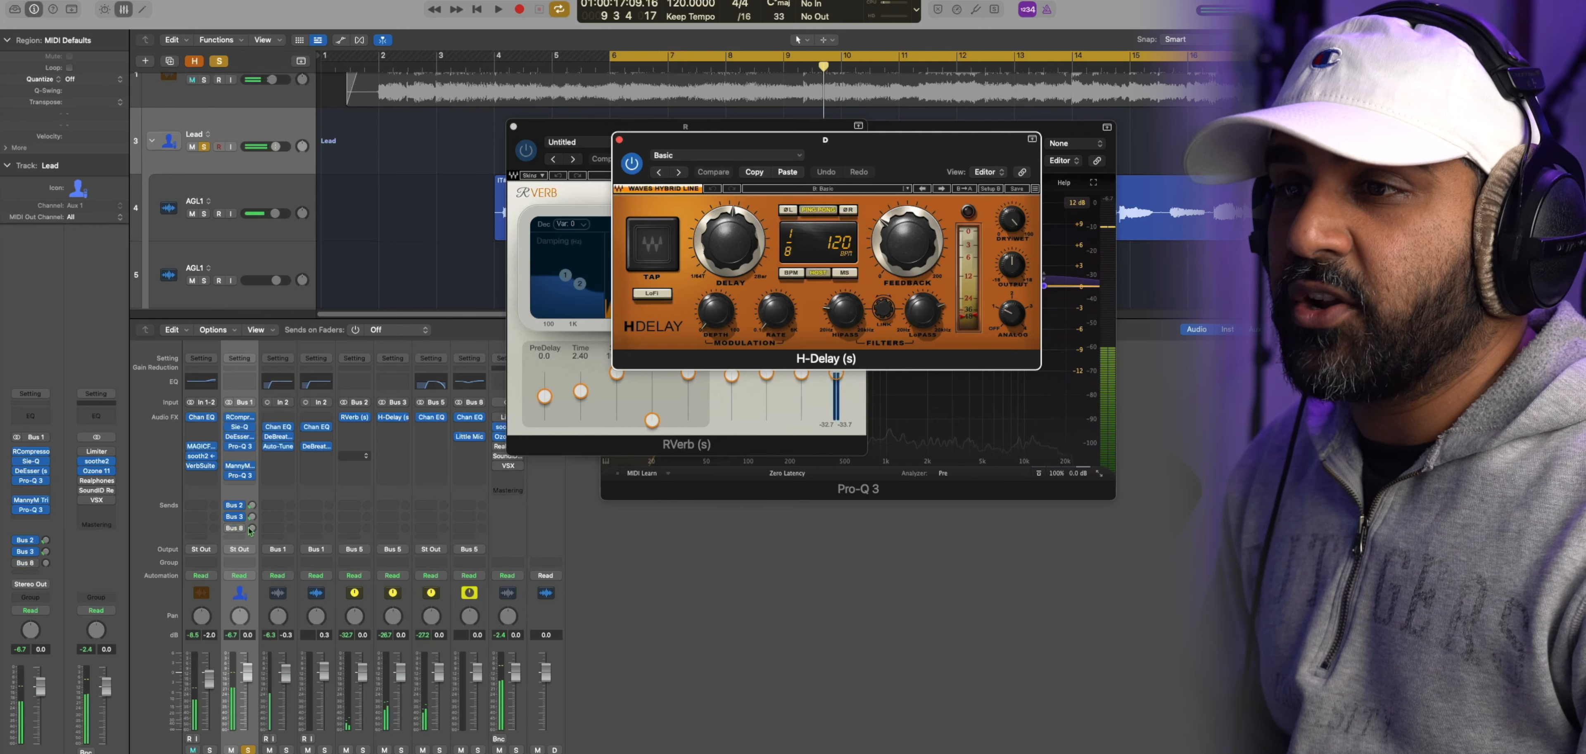
Open Little MicroShift on the Bus 8 aux and audition the Lead stack's Bus 8 send before hiding the plug-in windows
{"action": "left_click", "coordinate": [469, 436]}
{"action": "left_click", "coordinate": [878, 255]}
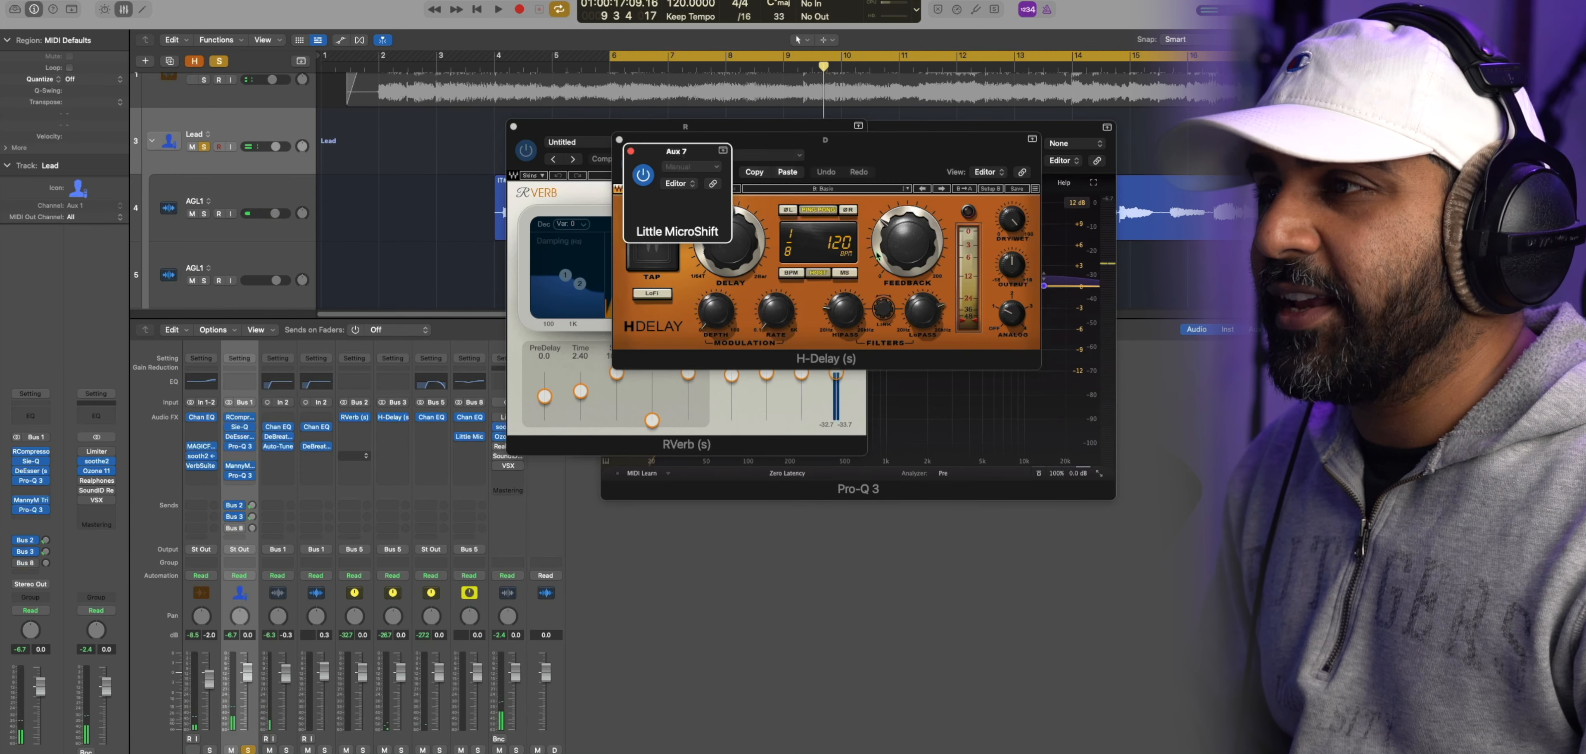
{"action": "left_click_drag", "start_coordinate": [727, 151], "coordinate": [570, 270]}
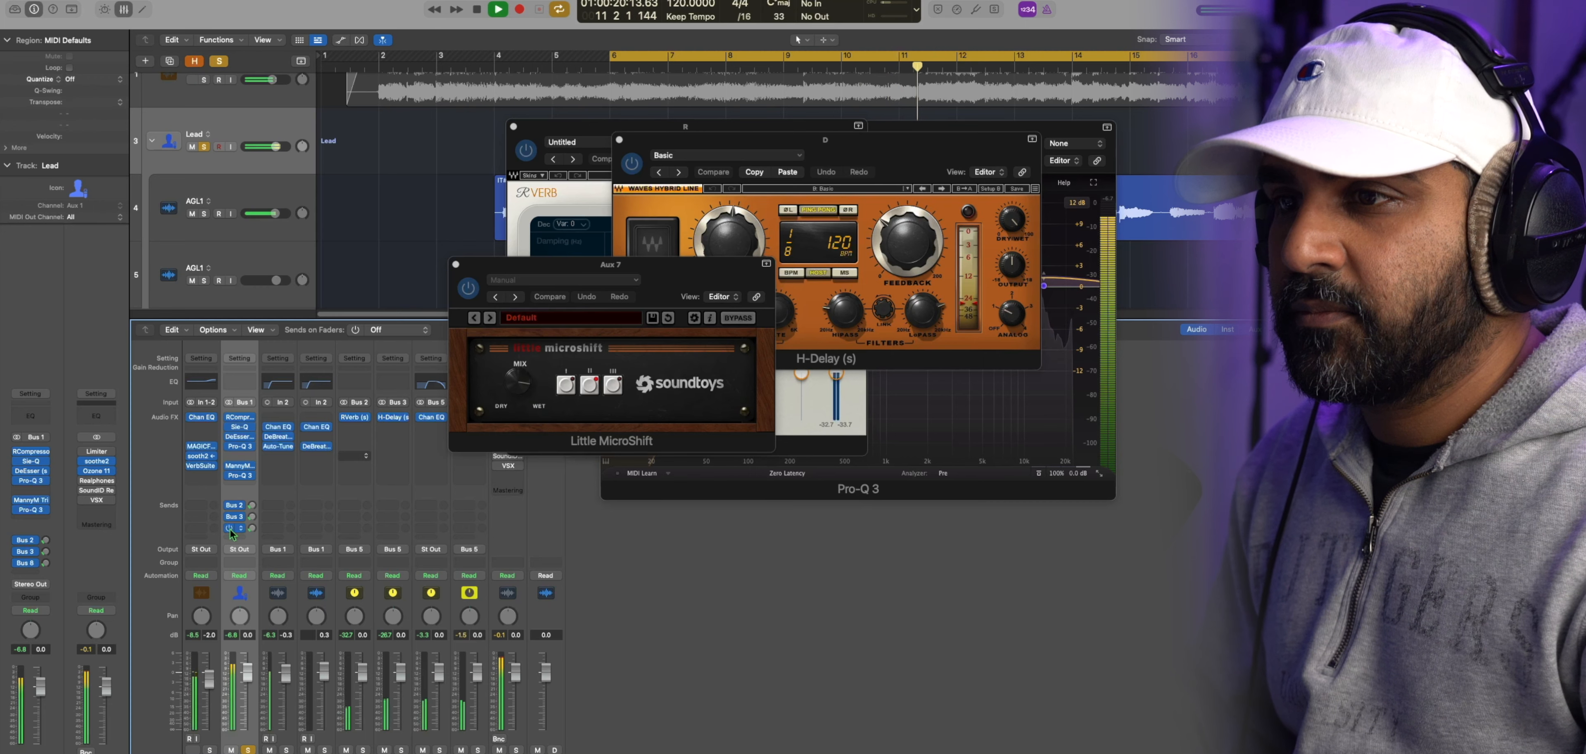
{"action": "key", "text": "v"}
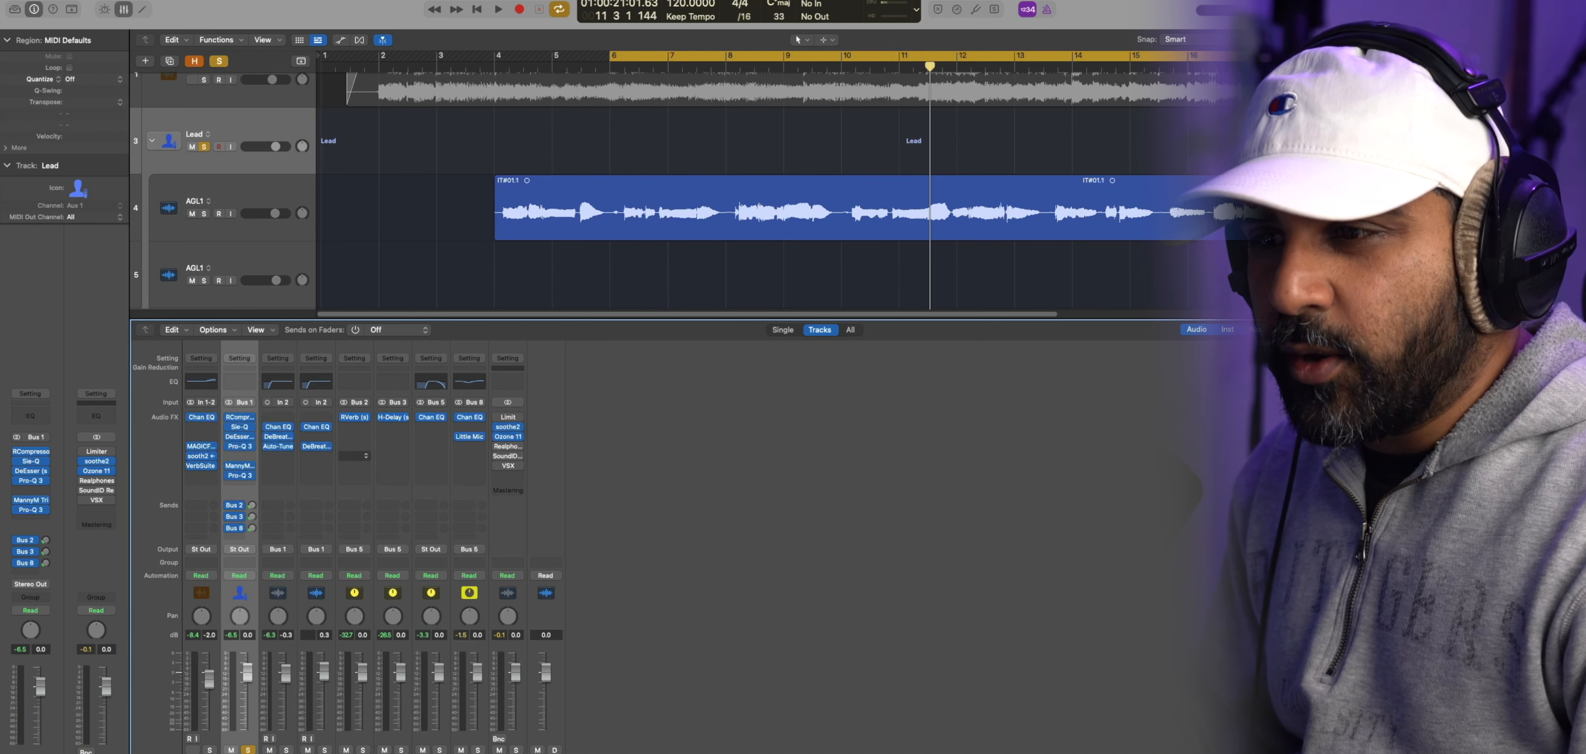
Select the reverb, delay and MicroShift aux strips and the FX aux to review how the effects are routed to Bus 5
{"action": "left_click", "coordinate": [354, 493]}
{"action": "left_click_drag", "start_coordinate": [354, 753], "coordinate": [431, 753]}
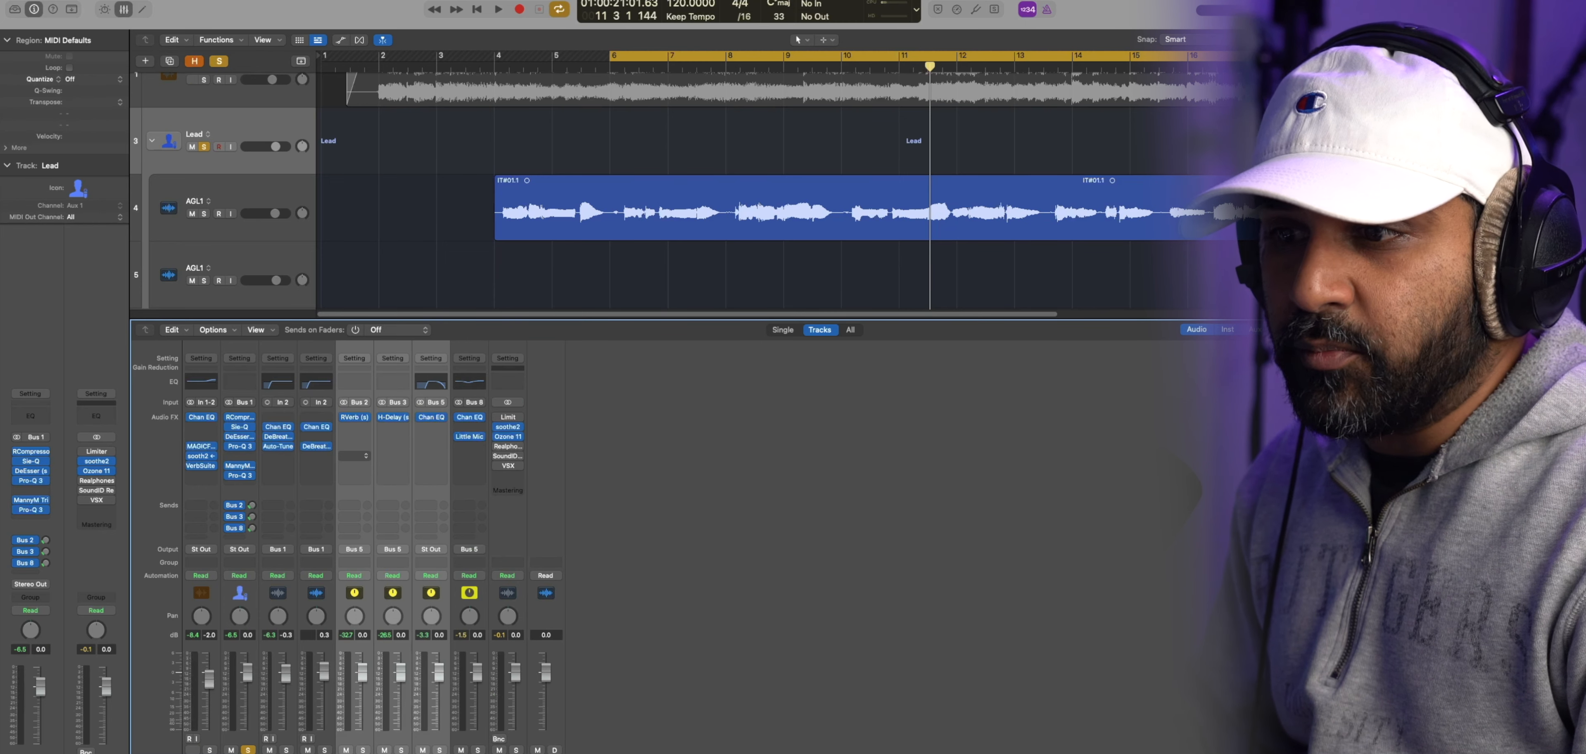
{"action": "left_click", "coordinate": [431, 753]}
{"action": "left_click_drag", "start_coordinate": [393, 753], "coordinate": [355, 753]}
{"action": "left_click", "coordinate": [469, 753]}
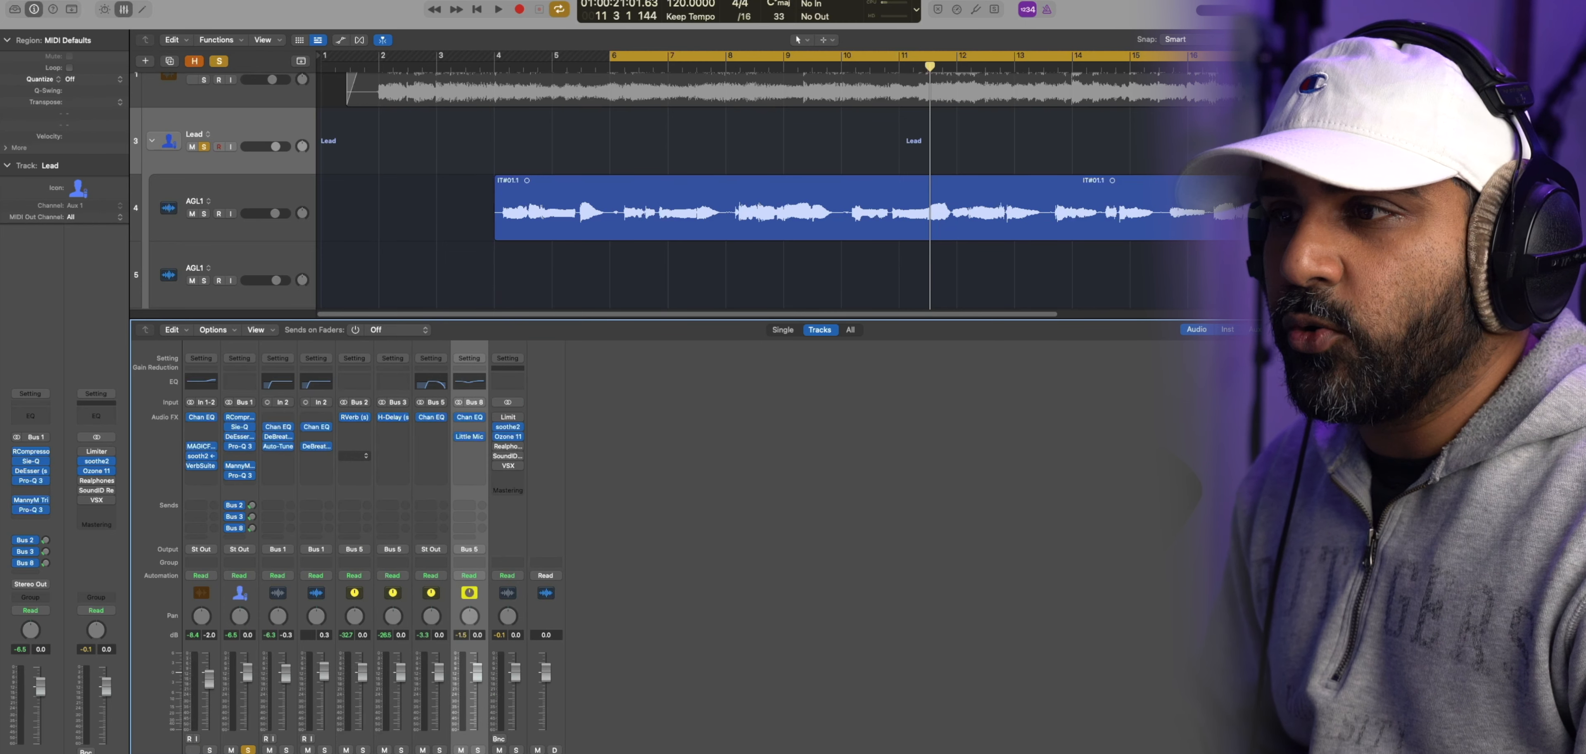
{"action": "left_click", "coordinate": [431, 753]}
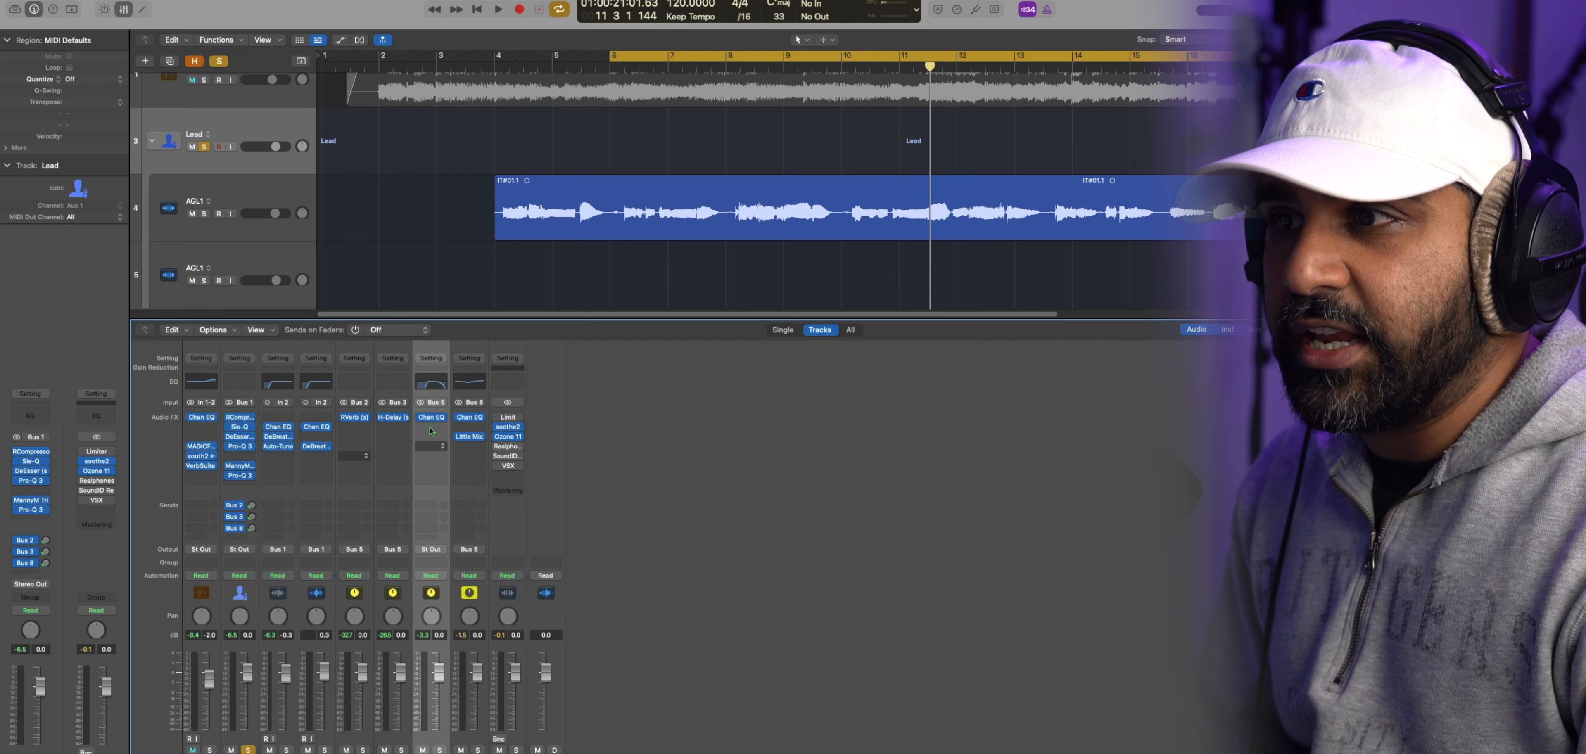
Show the Channel EQ on the FX aux and audition the loop with that aux soloed instead of the Lead stack
{"action": "key", "text": "v"}
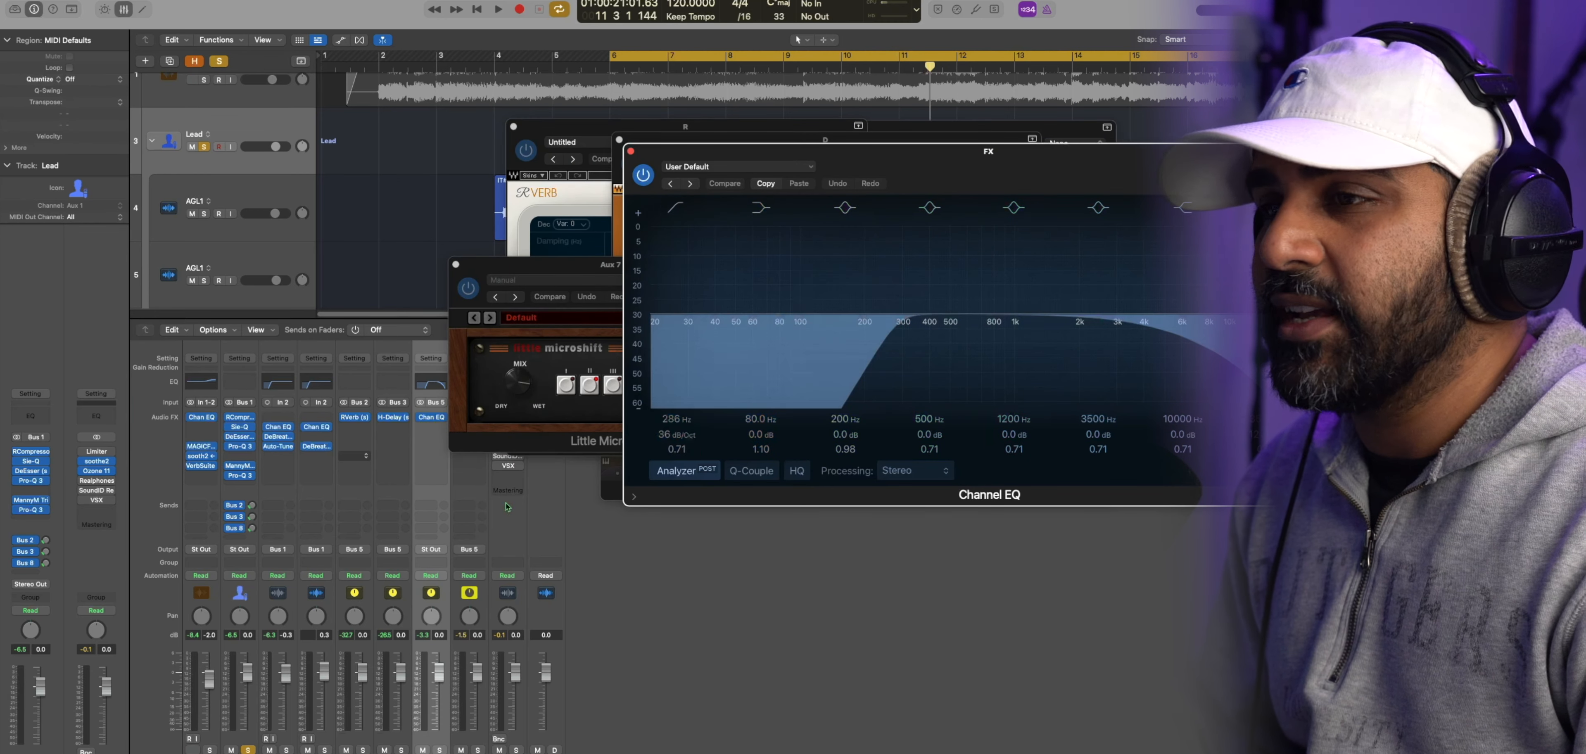
{"action": "left_click", "coordinate": [243, 746]}
{"action": "key", "text": "space"}
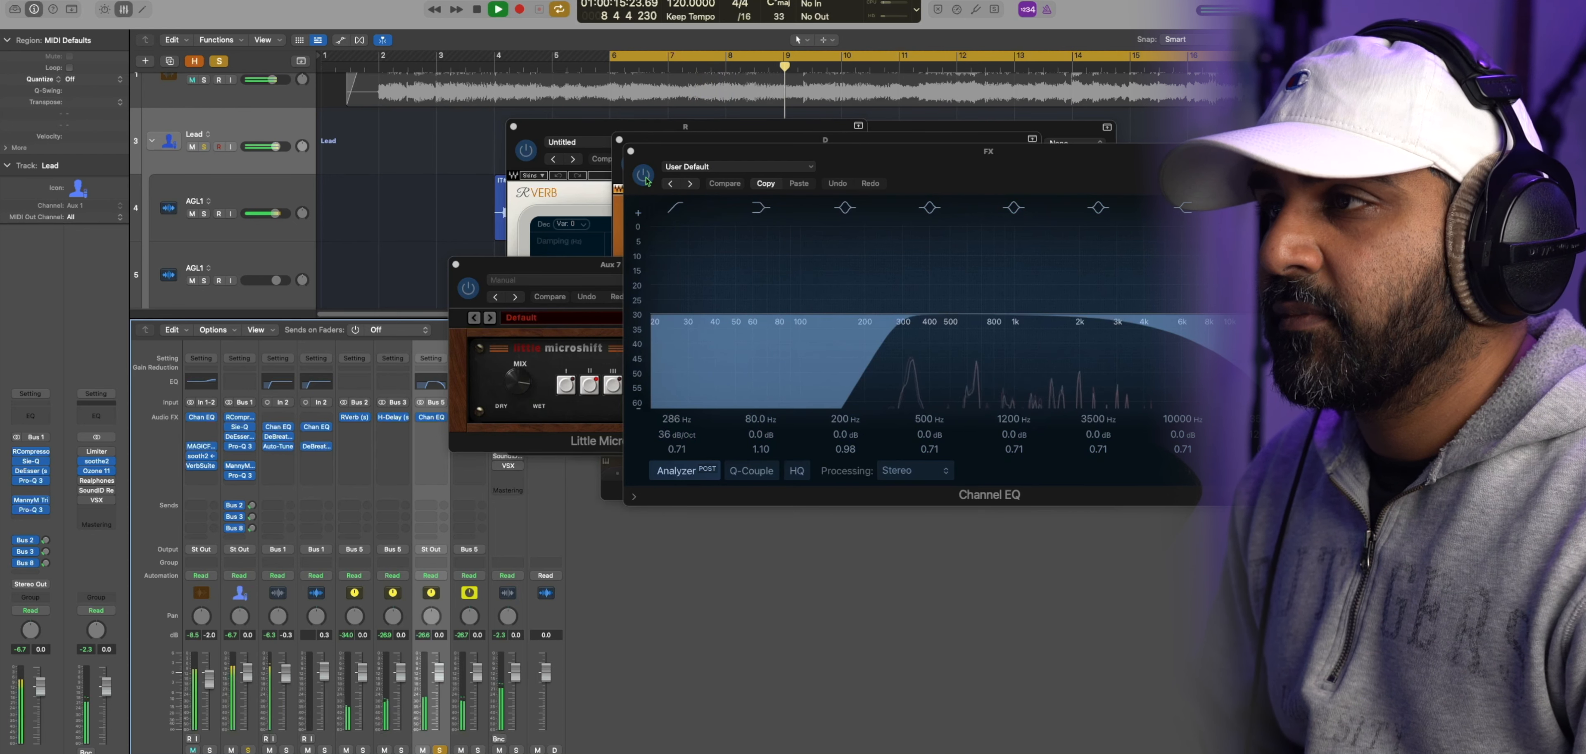
{"action": "key", "text": "space"}
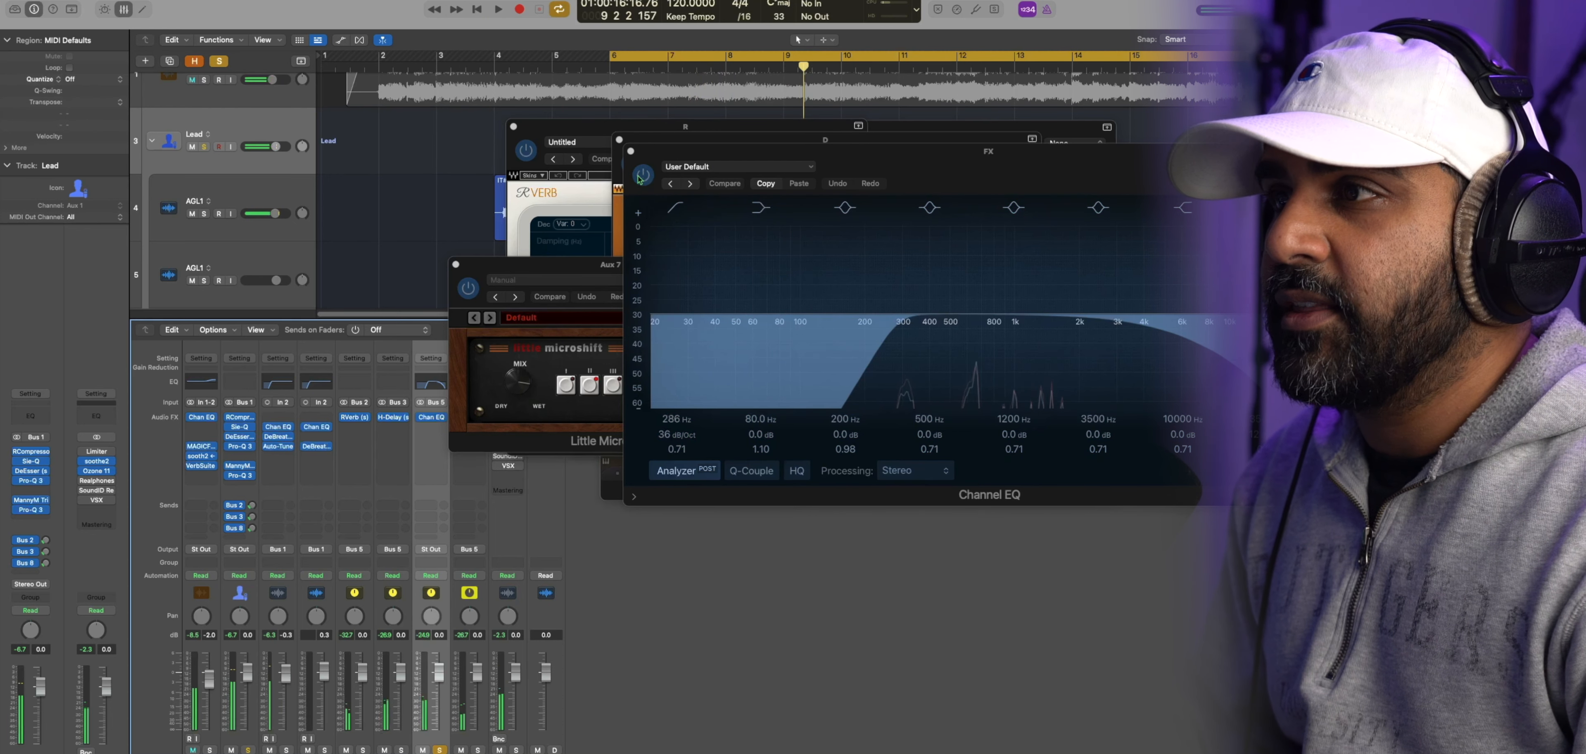
Compare the soloed FX aux in the loop with its Channel EQ bypassed and switched back on
{"action": "left_click", "coordinate": [642, 175]}
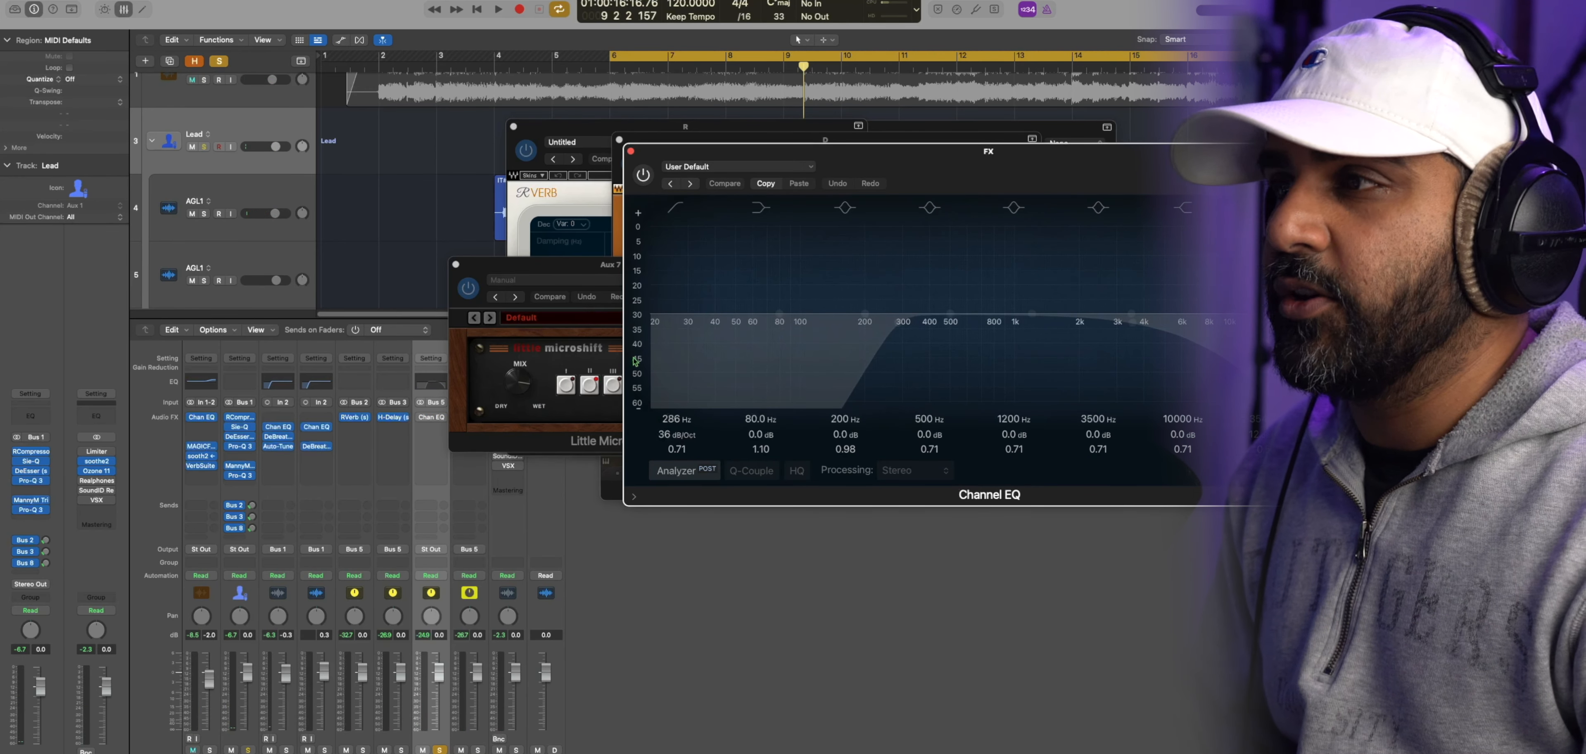
{"action": "key", "text": "space"}
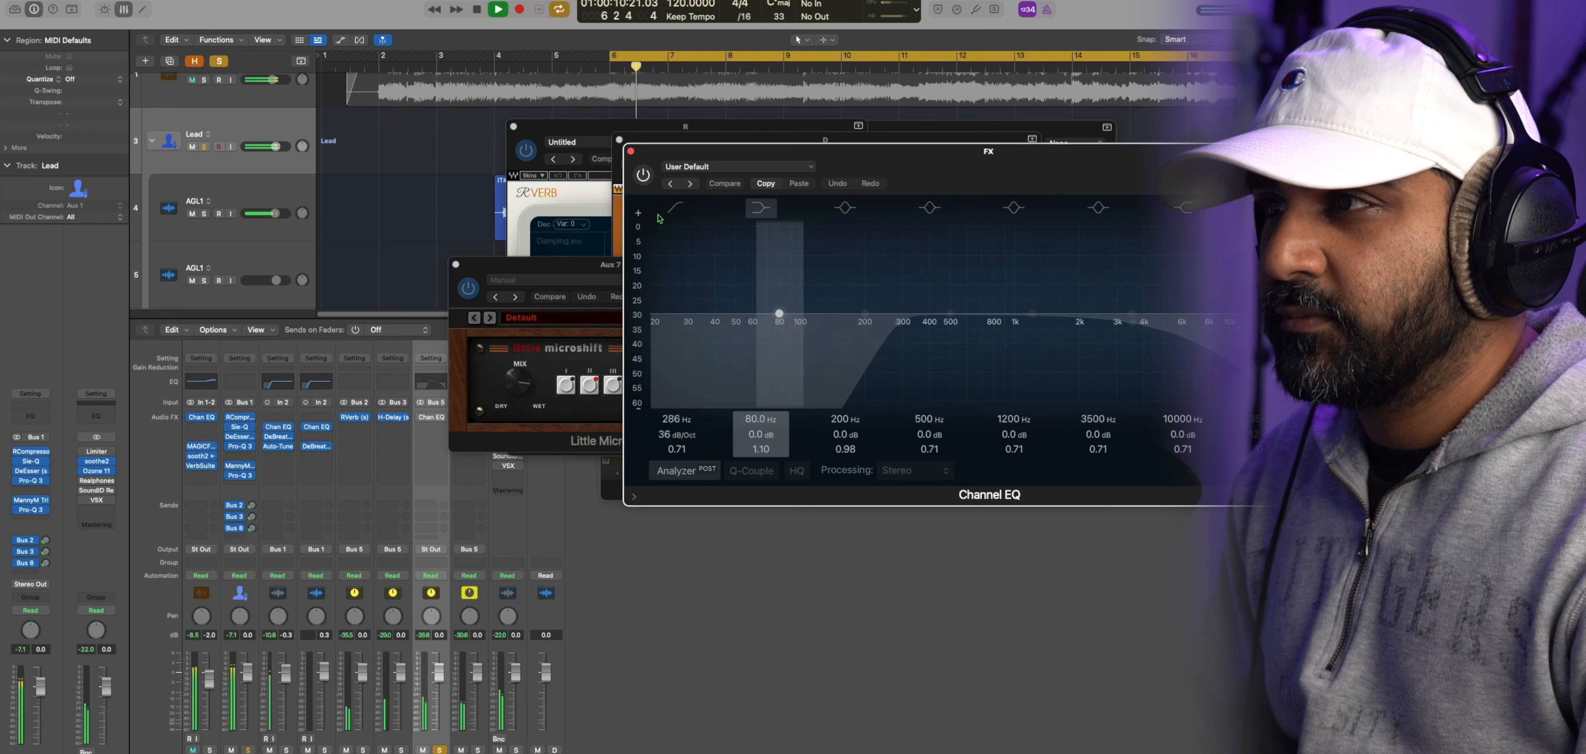
{"action": "left_click", "coordinate": [643, 175]}
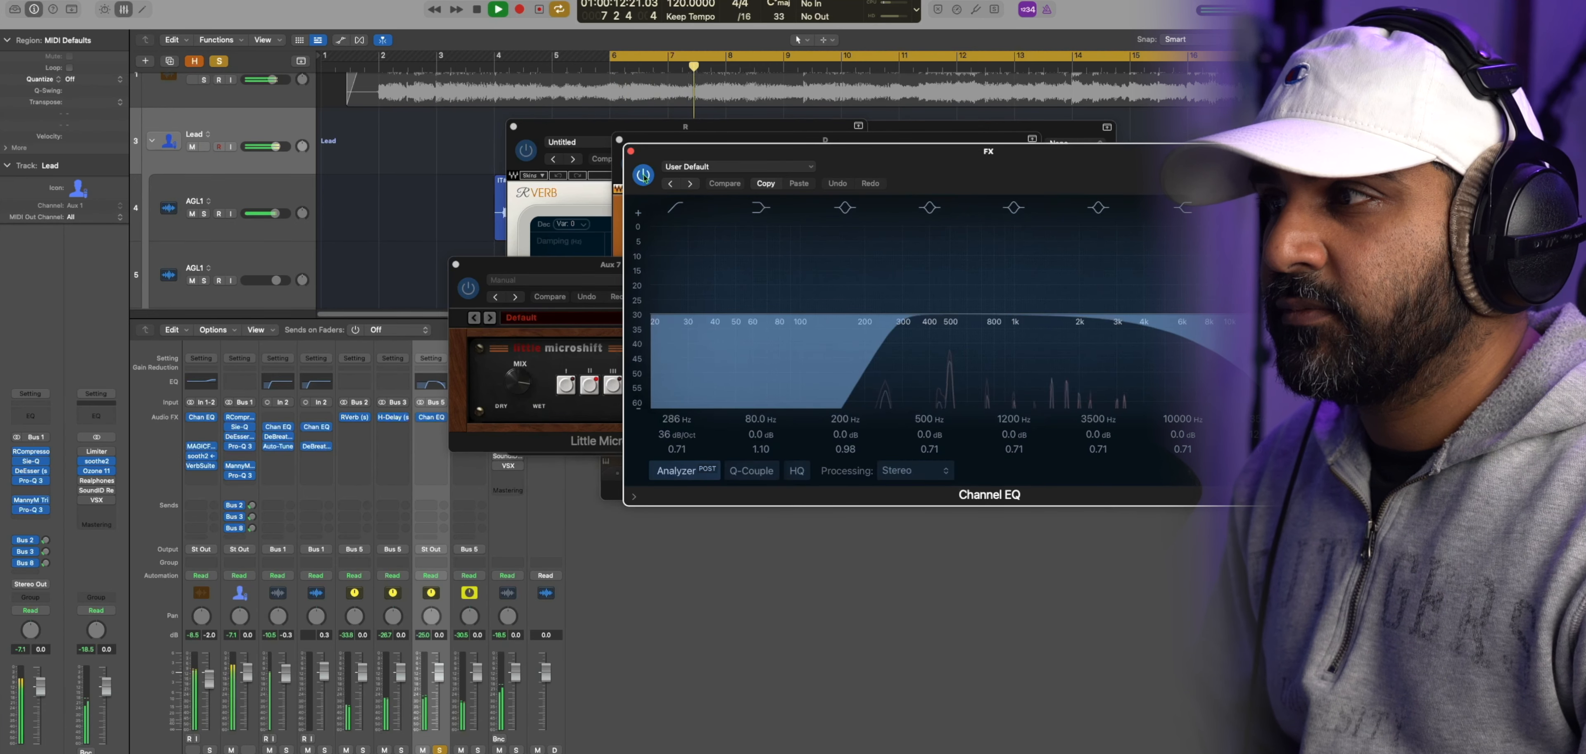
{"action": "key", "text": "space"}
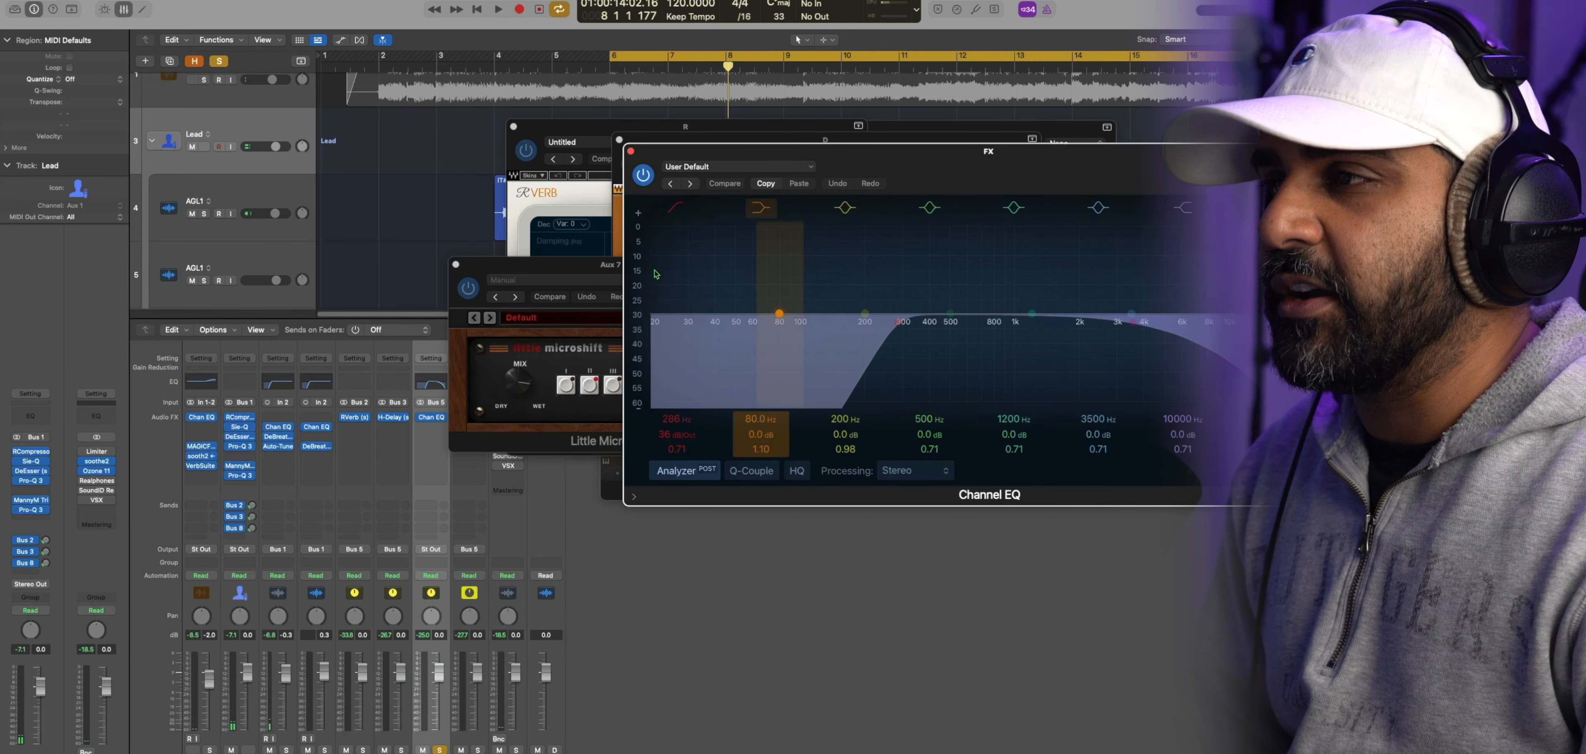
Hide the plug-in windows, unsolo the FX aux and solo the guitar track instead
{"action": "key", "text": "v"}
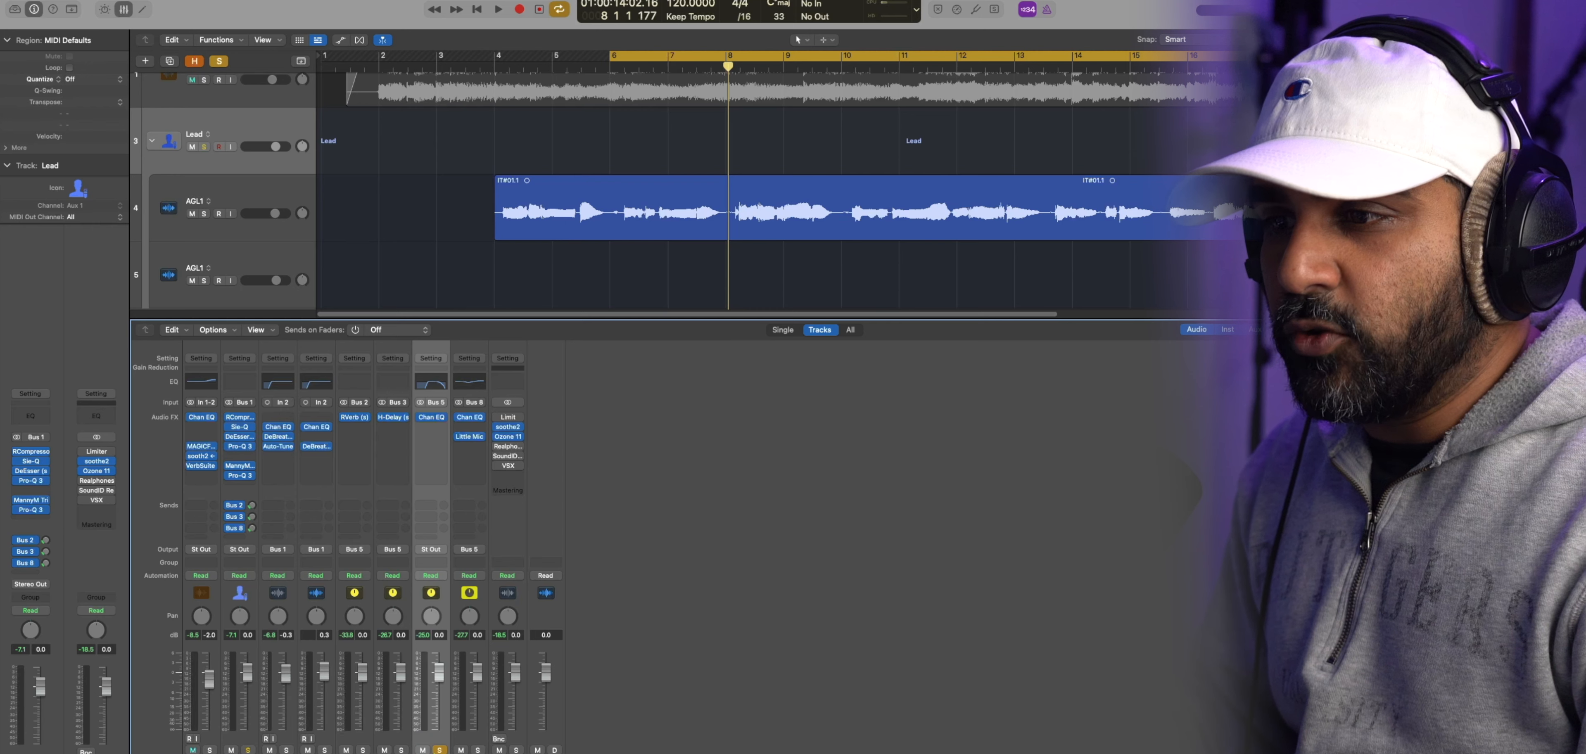
{"action": "key", "text": "s"}
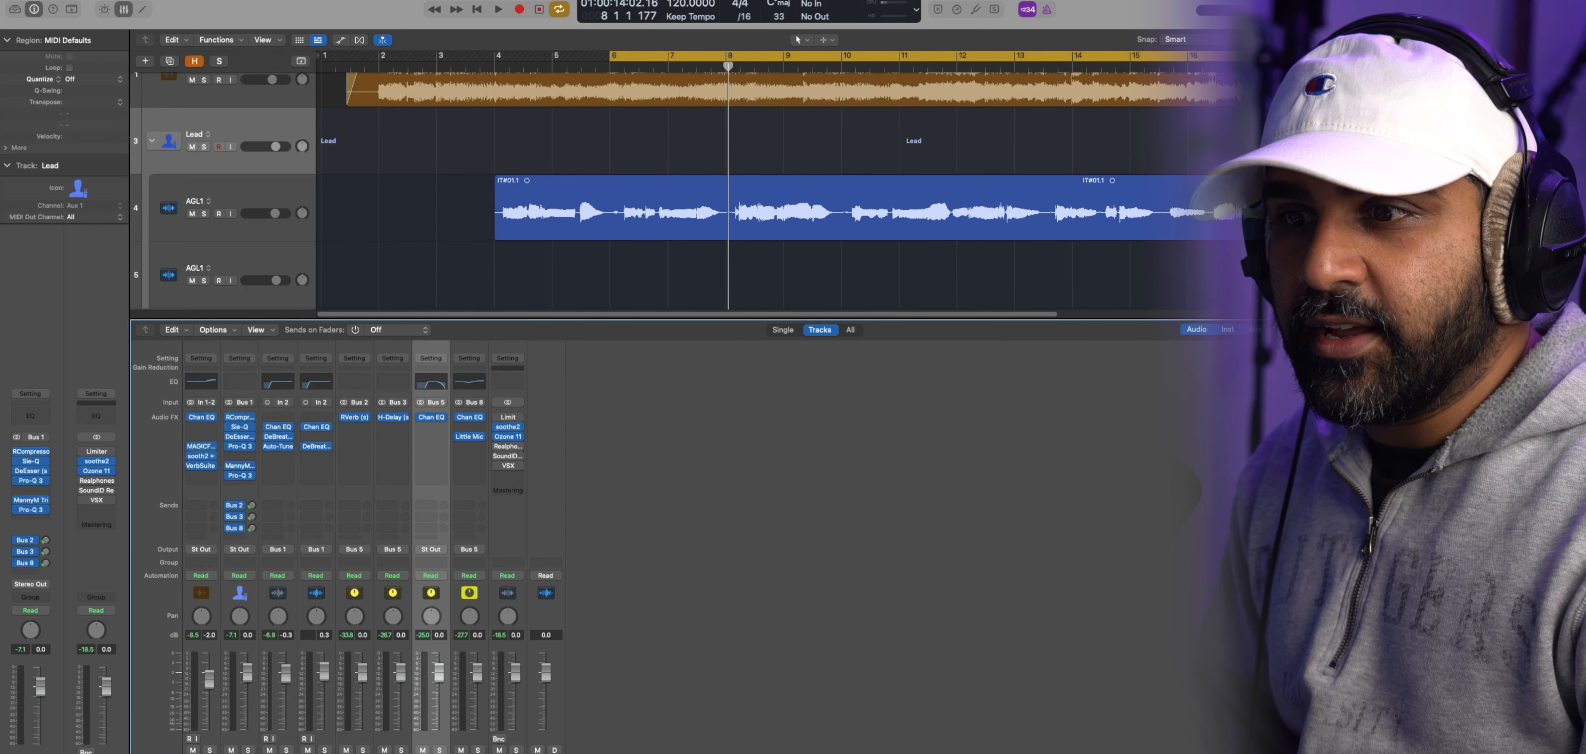
{"action": "key", "text": "Up"}
{"action": "left_click", "coordinate": [210, 750]}
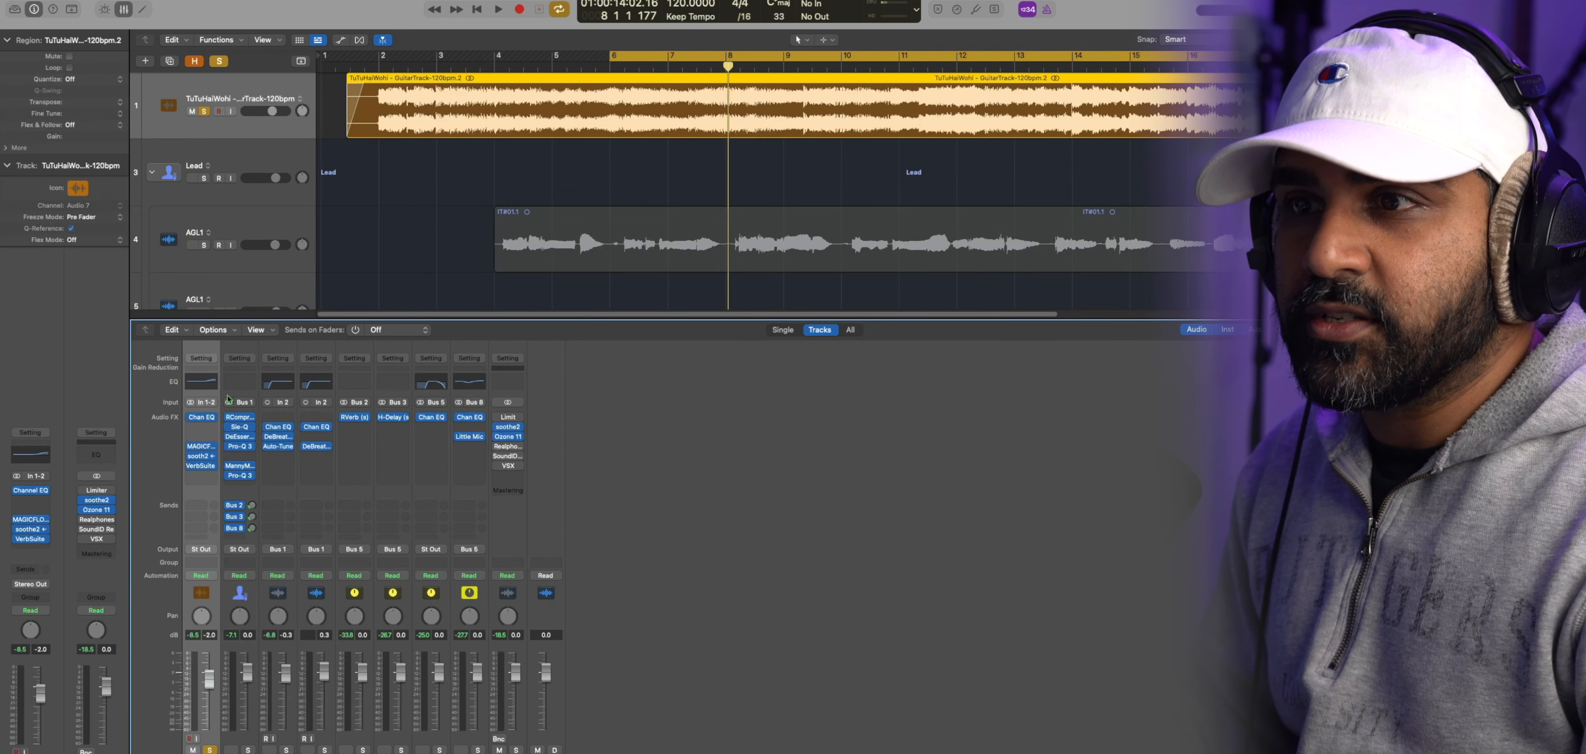
Close all open plug-in windows and show only the guitar track's Channel EQ
{"action": "left_click", "coordinate": [203, 419]}
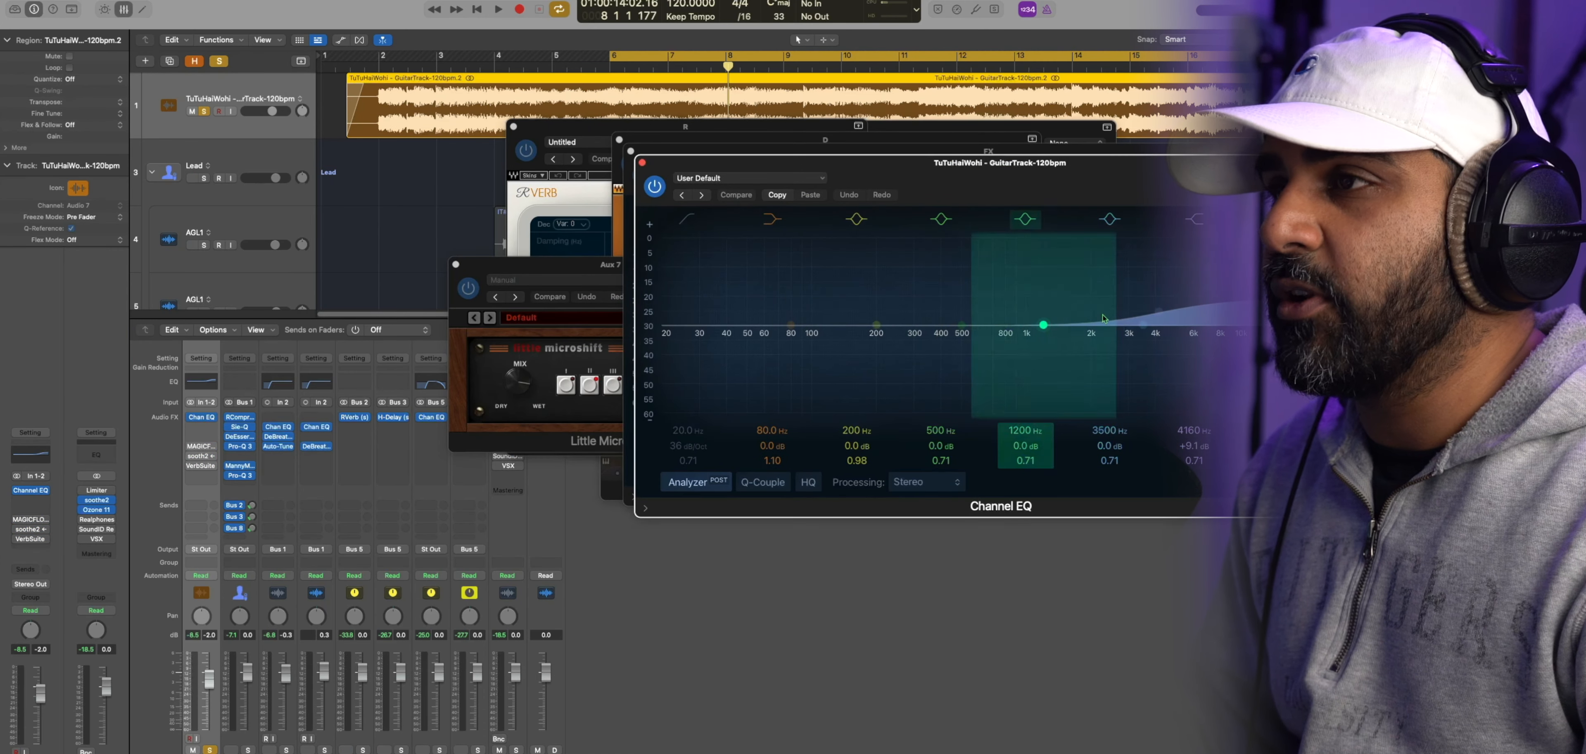
{"action": "left_click", "coordinate": [619, 140], "text": "alt"}
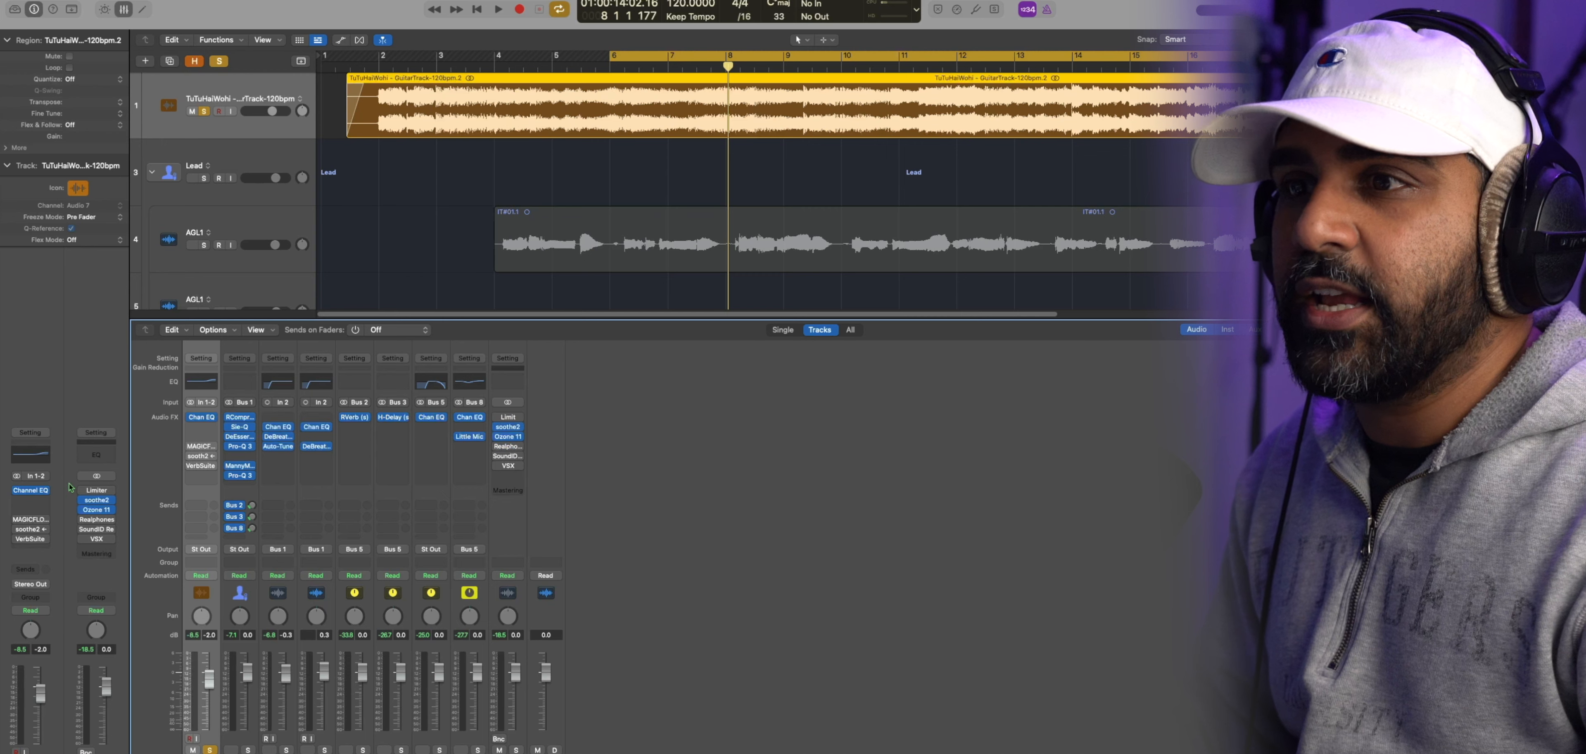
{"action": "left_click", "coordinate": [206, 380]}
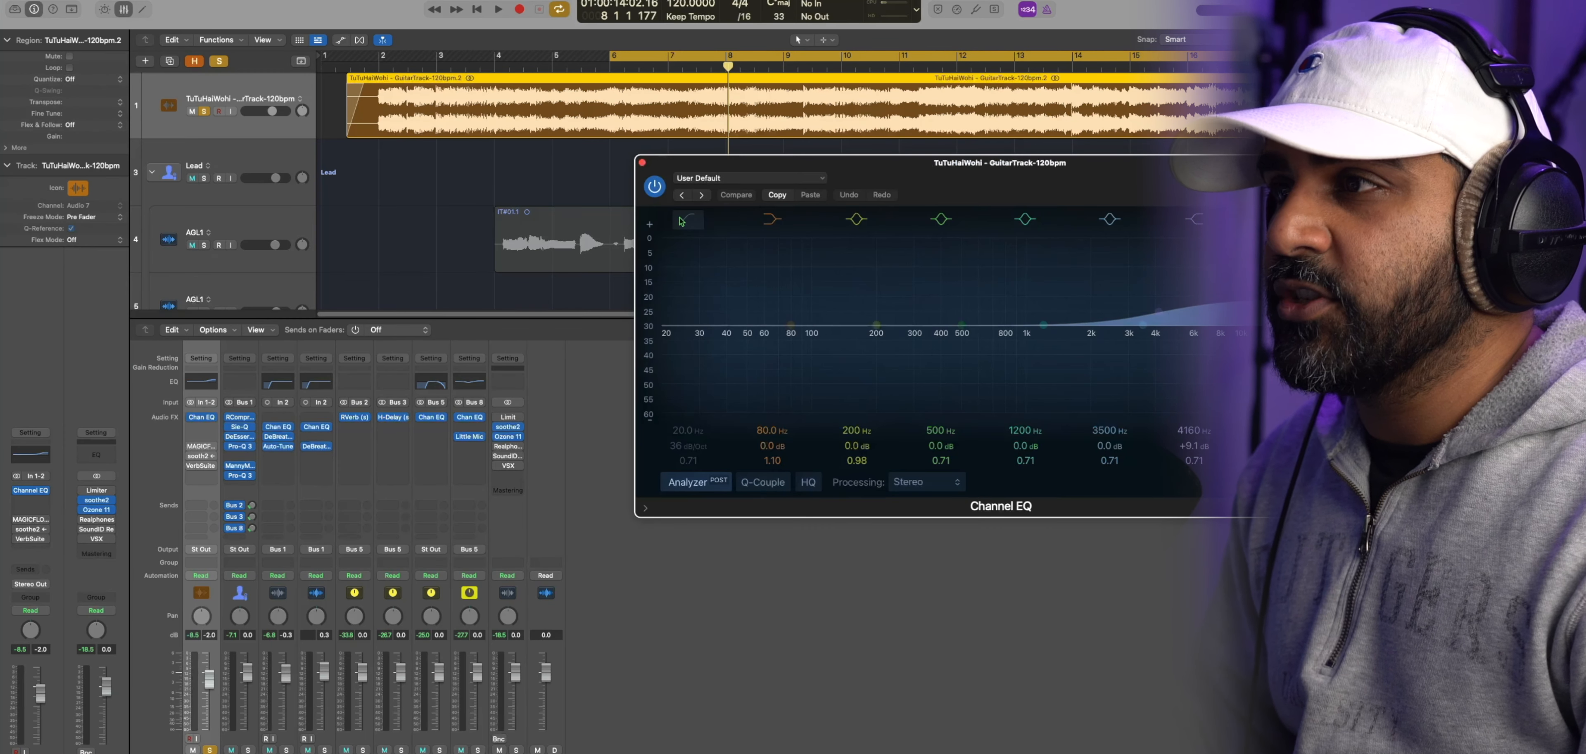
Compare the soloed guitar track in the loop with its Channel EQ bypassed and switched on
{"action": "left_click", "coordinate": [655, 188]}
{"action": "key", "text": "space"}
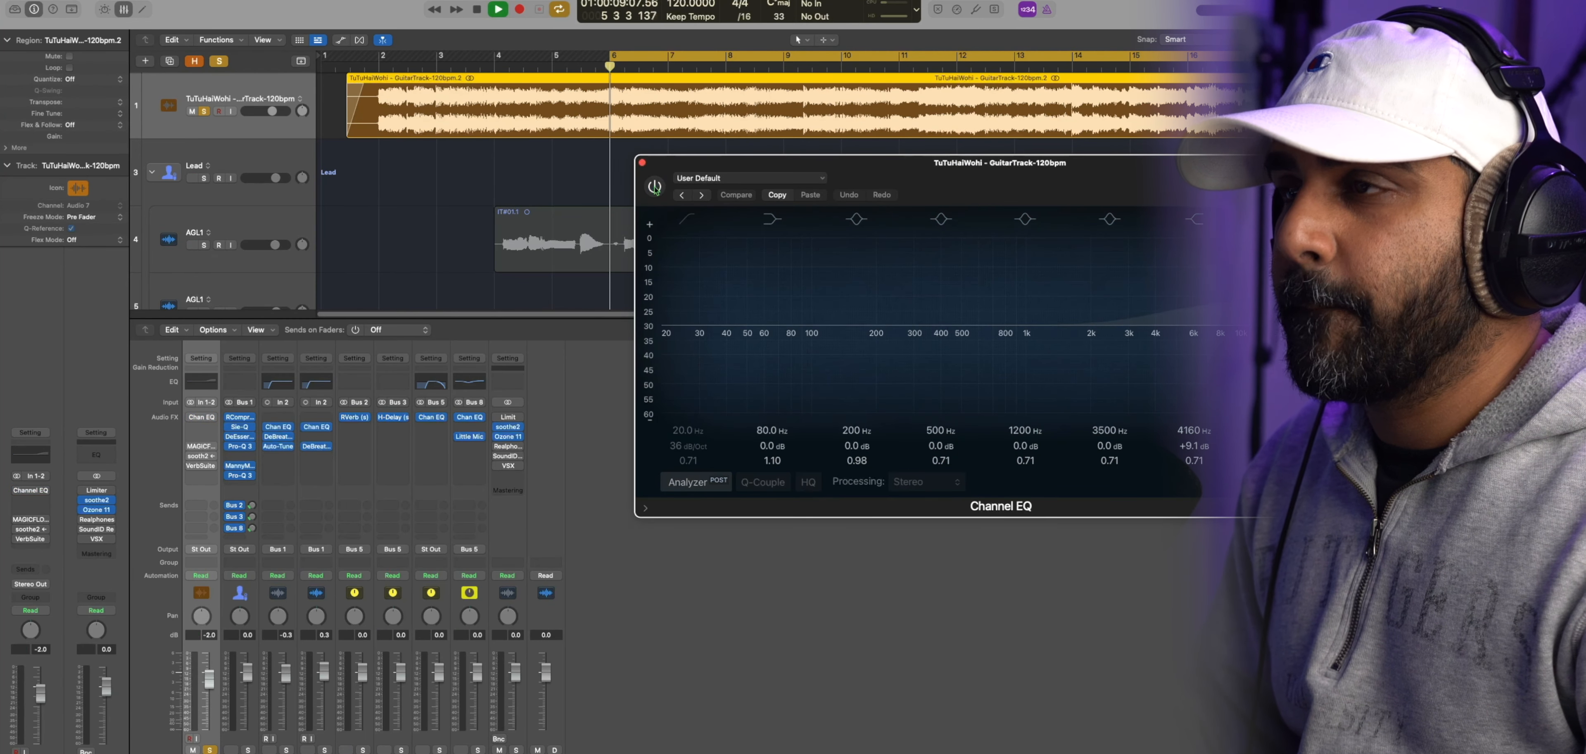
{"action": "left_click", "coordinate": [655, 188]}
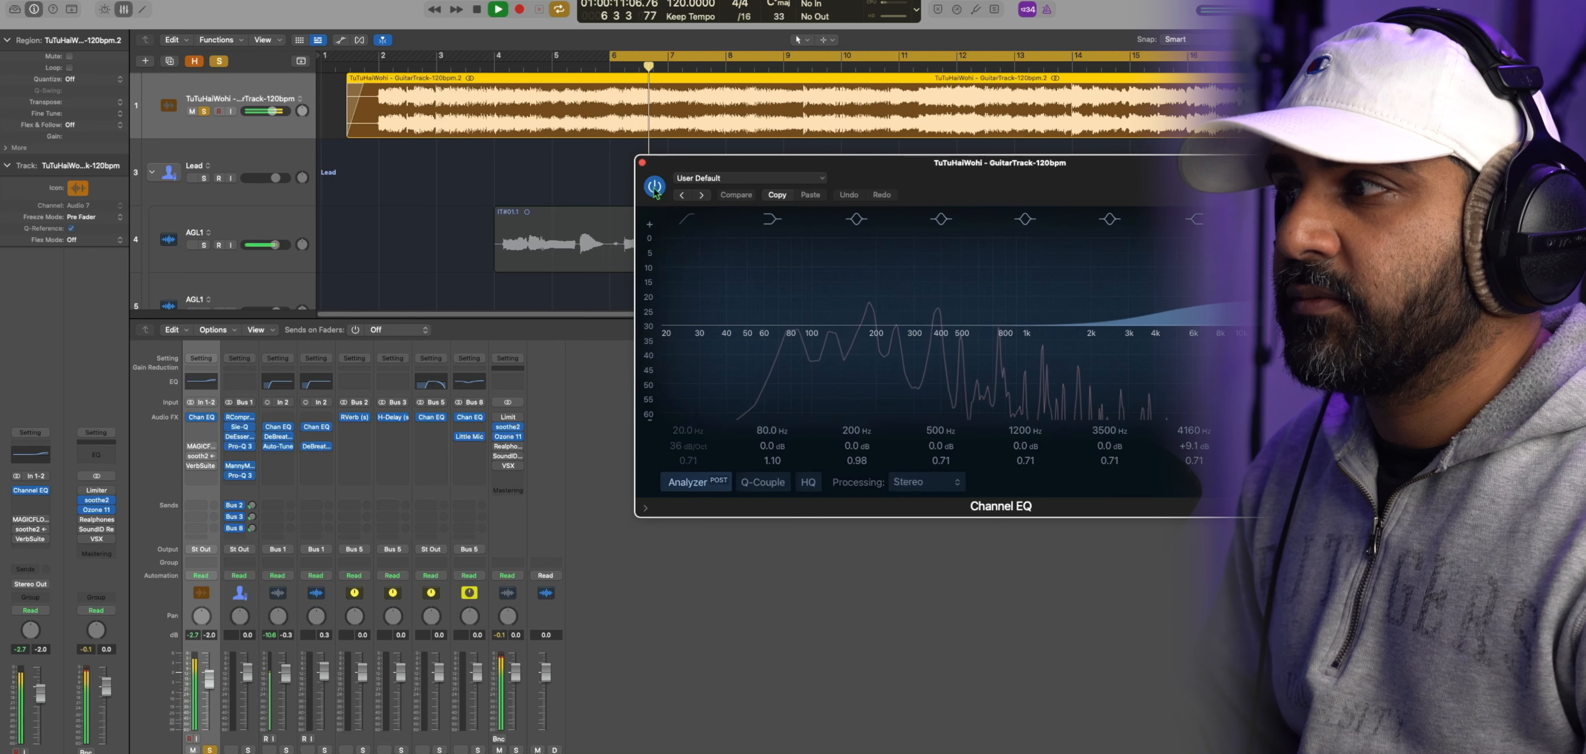
{"action": "left_click", "coordinate": [655, 188]}
{"action": "left_click", "coordinate": [655, 188]}
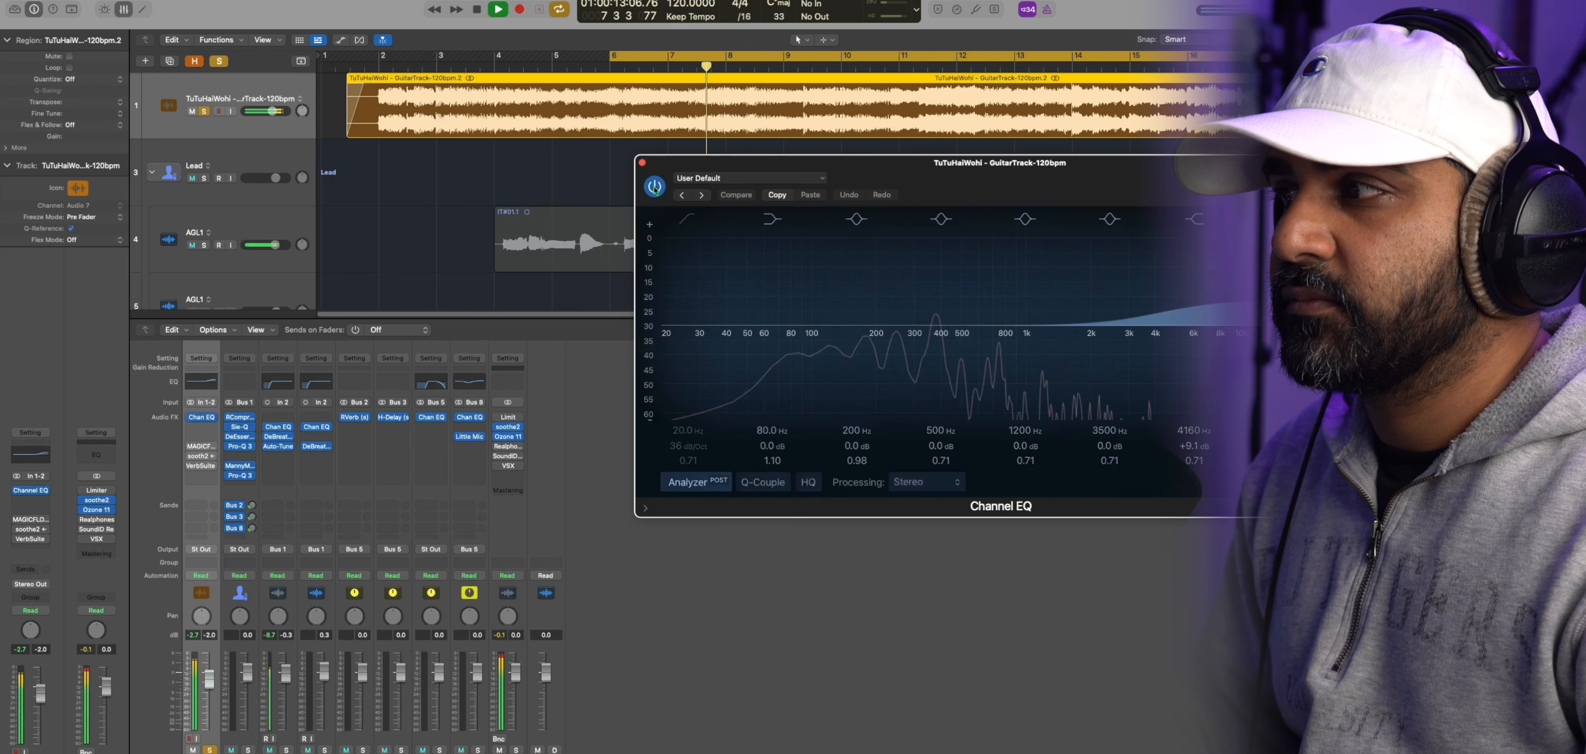
{"action": "key", "text": "space"}
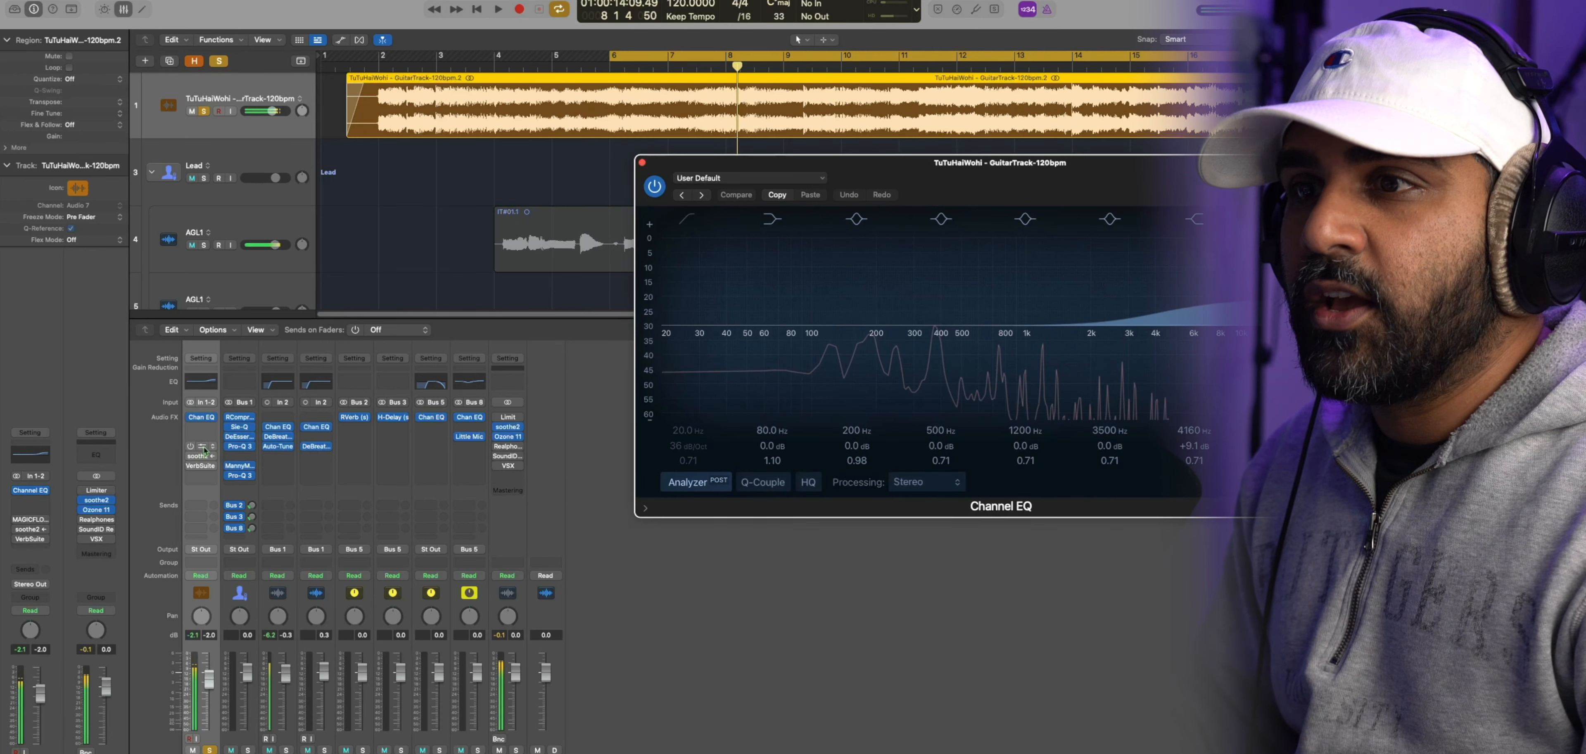
Open MAGICFLOWZL on the guitar track and compare the loop without and with it, leaving the plug-in switched on
{"action": "left_click", "coordinate": [209, 447]}
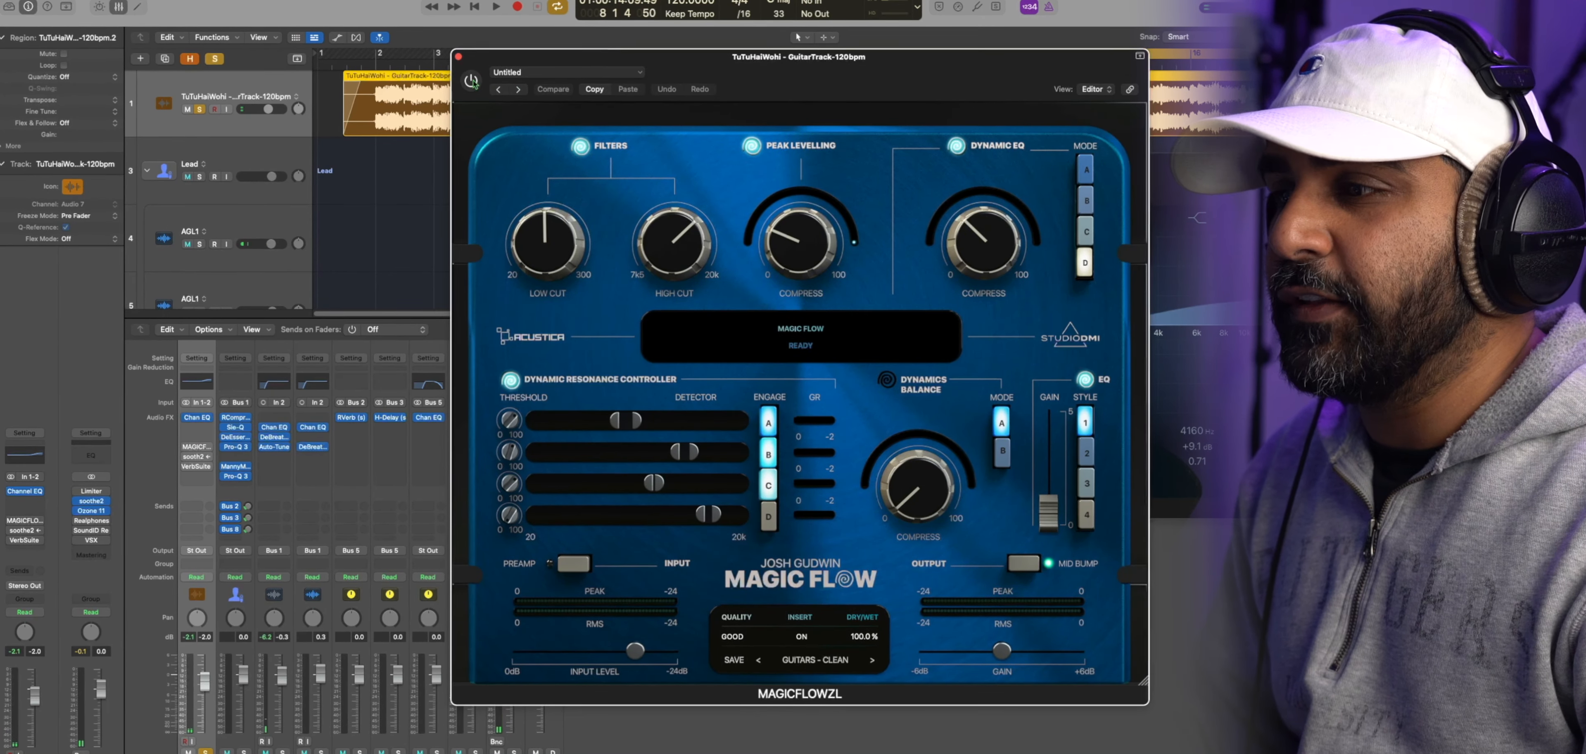
{"action": "mouse_move", "coordinate": [700, 455]}
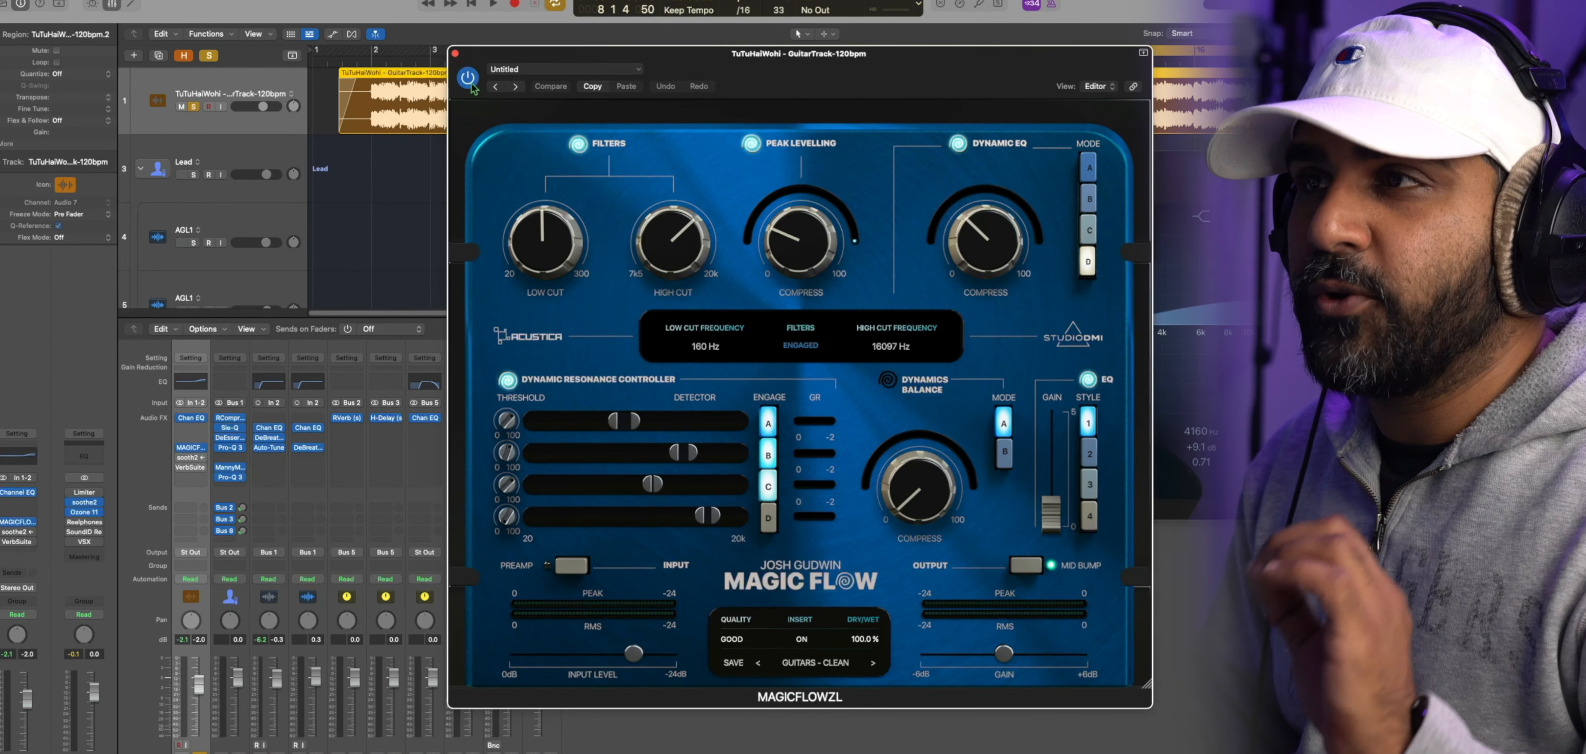
{"action": "key", "text": "space"}
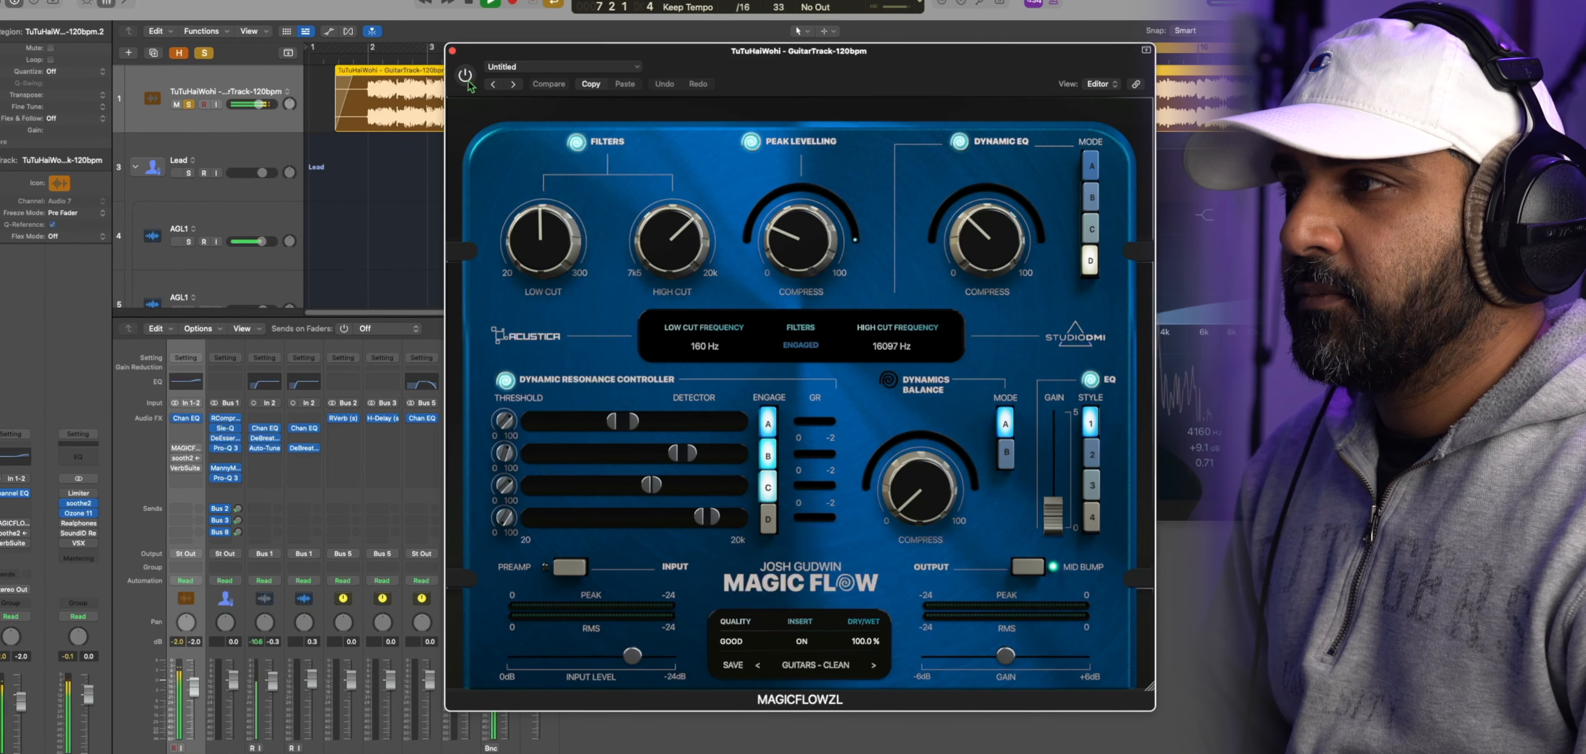
{"action": "left_click", "coordinate": [465, 76]}
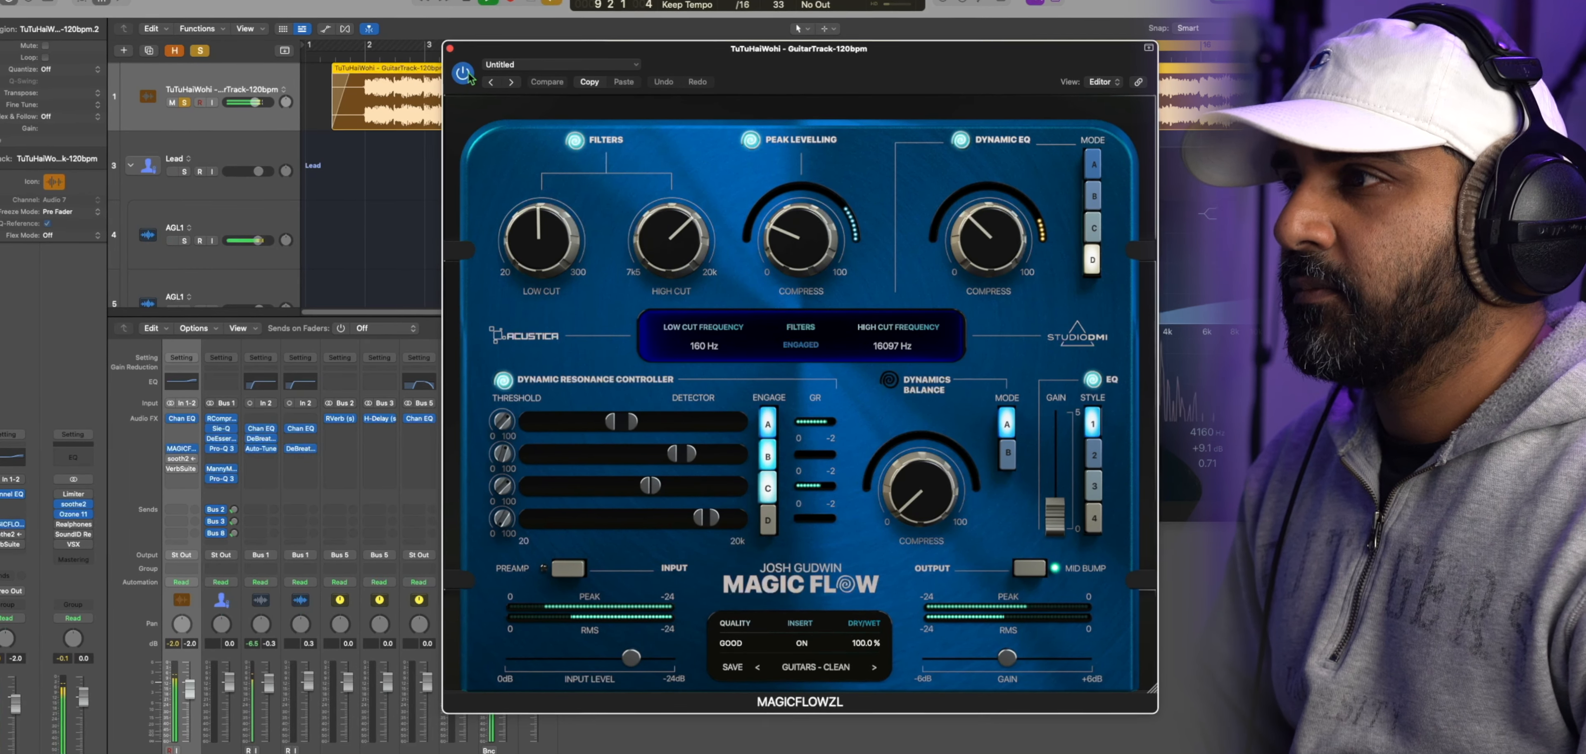
{"action": "key", "text": "space"}
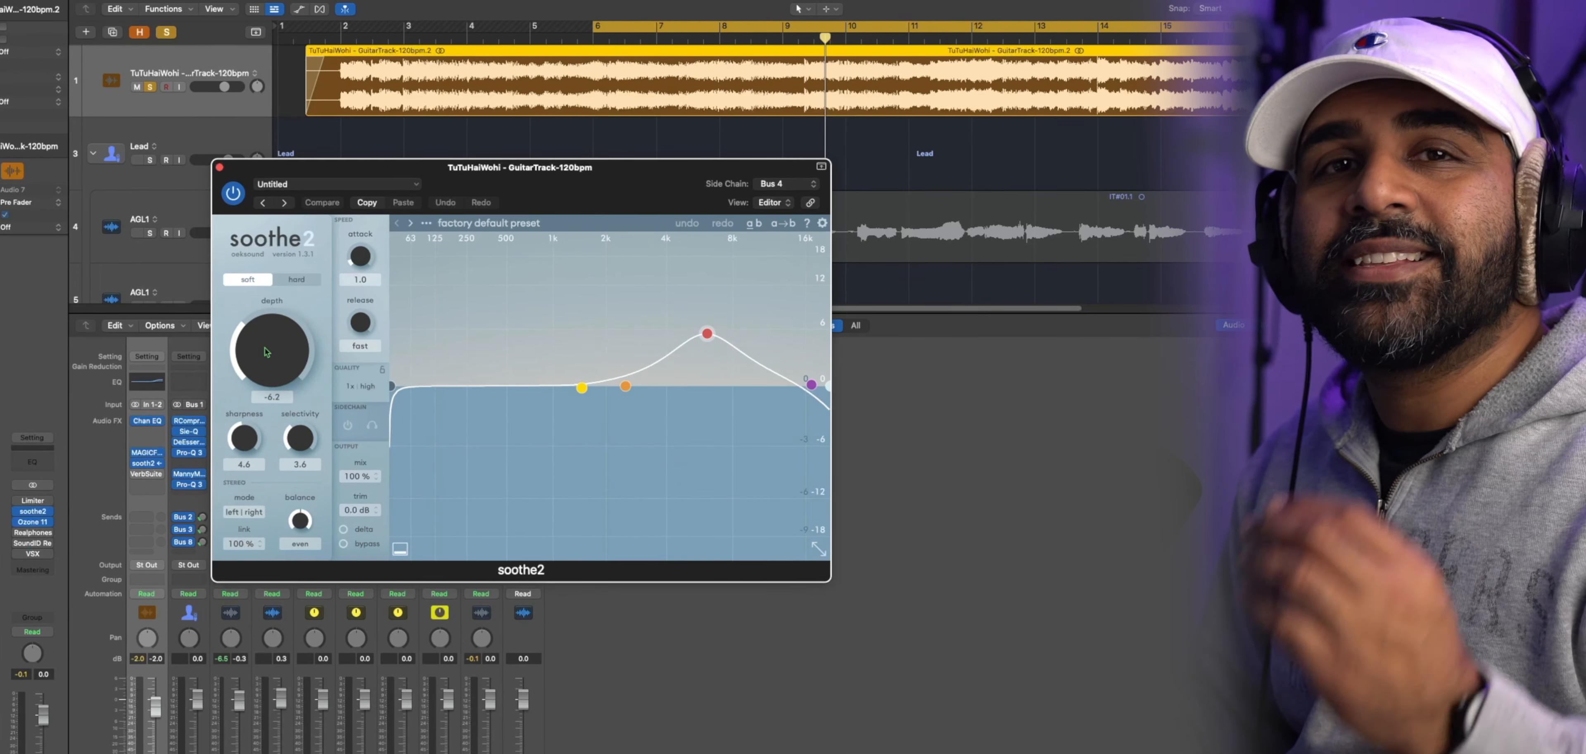
Audition the guitar track's soothe2 with its Bus 1 side chain and close the plug-in window
{"action": "mouse_move", "coordinate": [270, 360]}
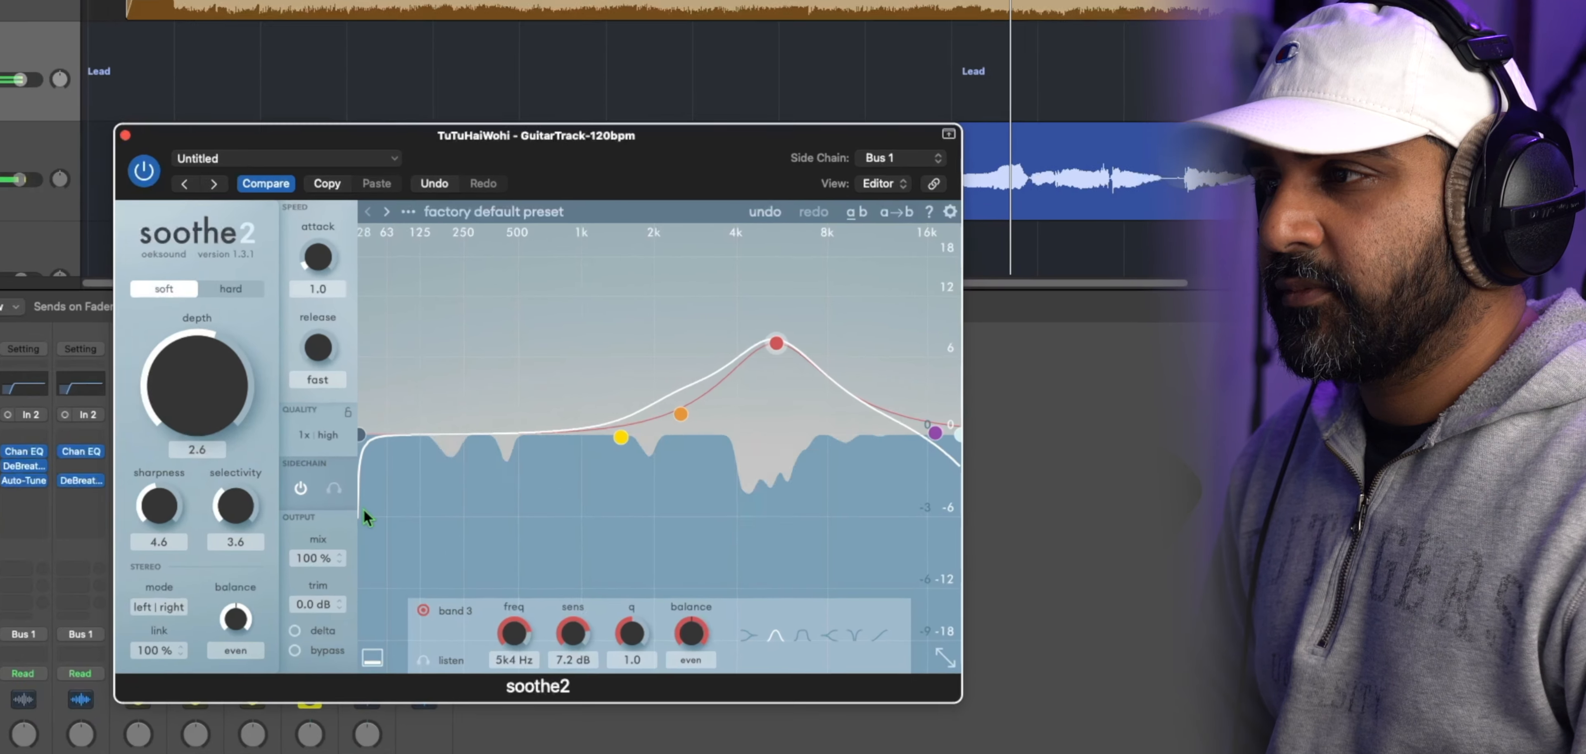
{"action": "key", "text": "space"}
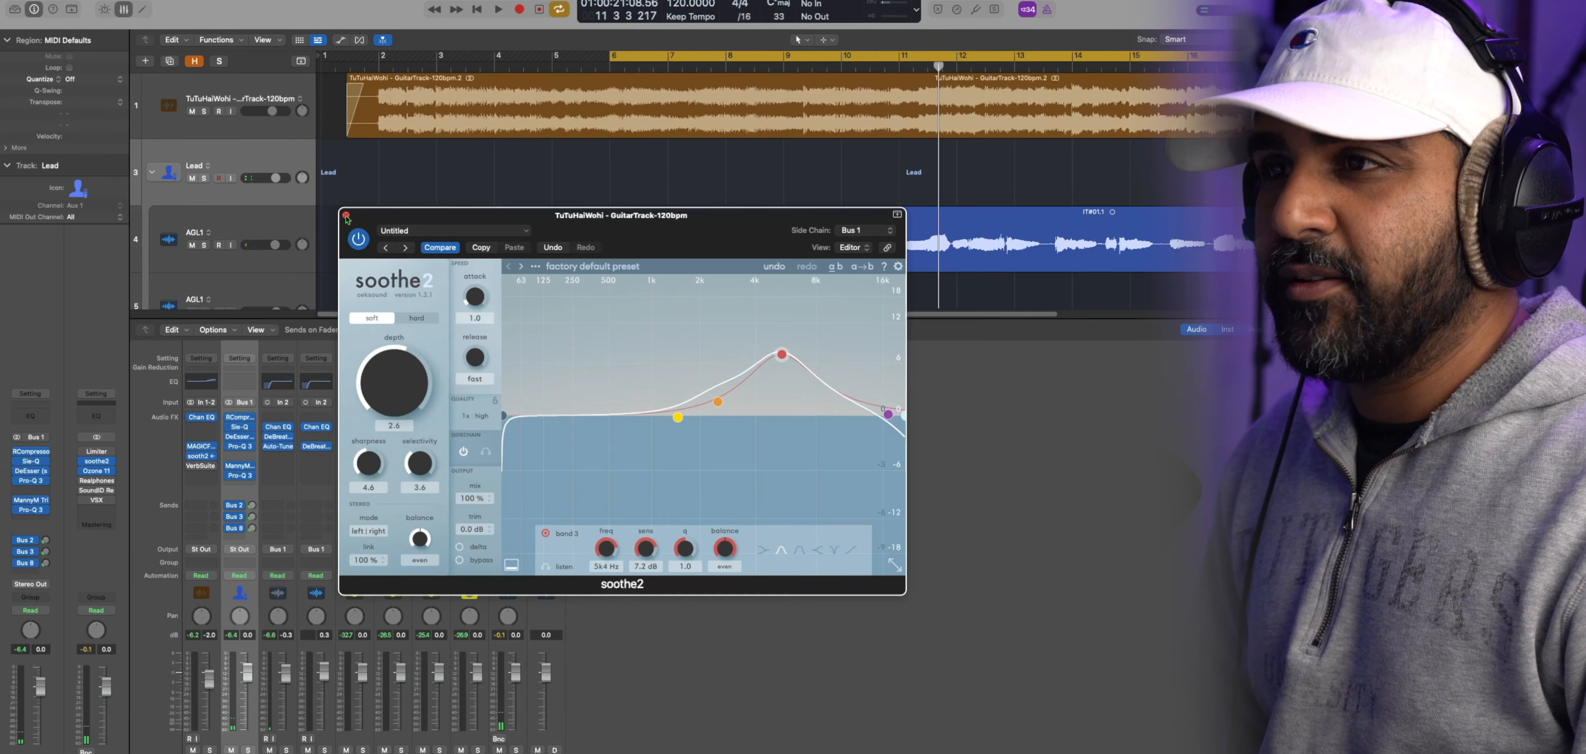
{"action": "left_click", "coordinate": [110, 130]}
Show soothe2 on the Stereo Out and compare the looped full mix with it bypassed and switched back on
{"action": "left_click", "coordinate": [358, 452]}
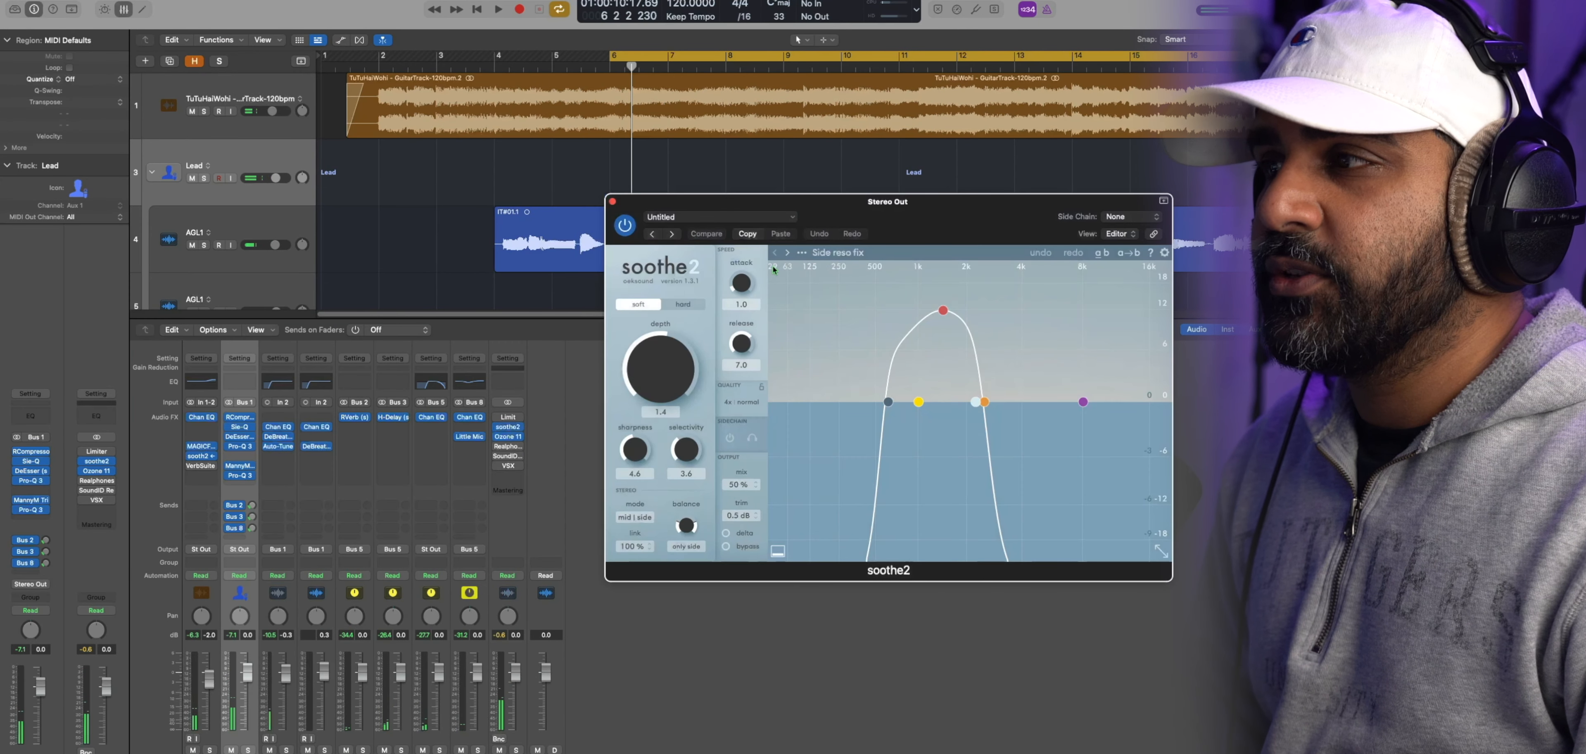
{"action": "key", "text": "space"}
{"action": "mouse_move", "coordinate": [508, 438]}
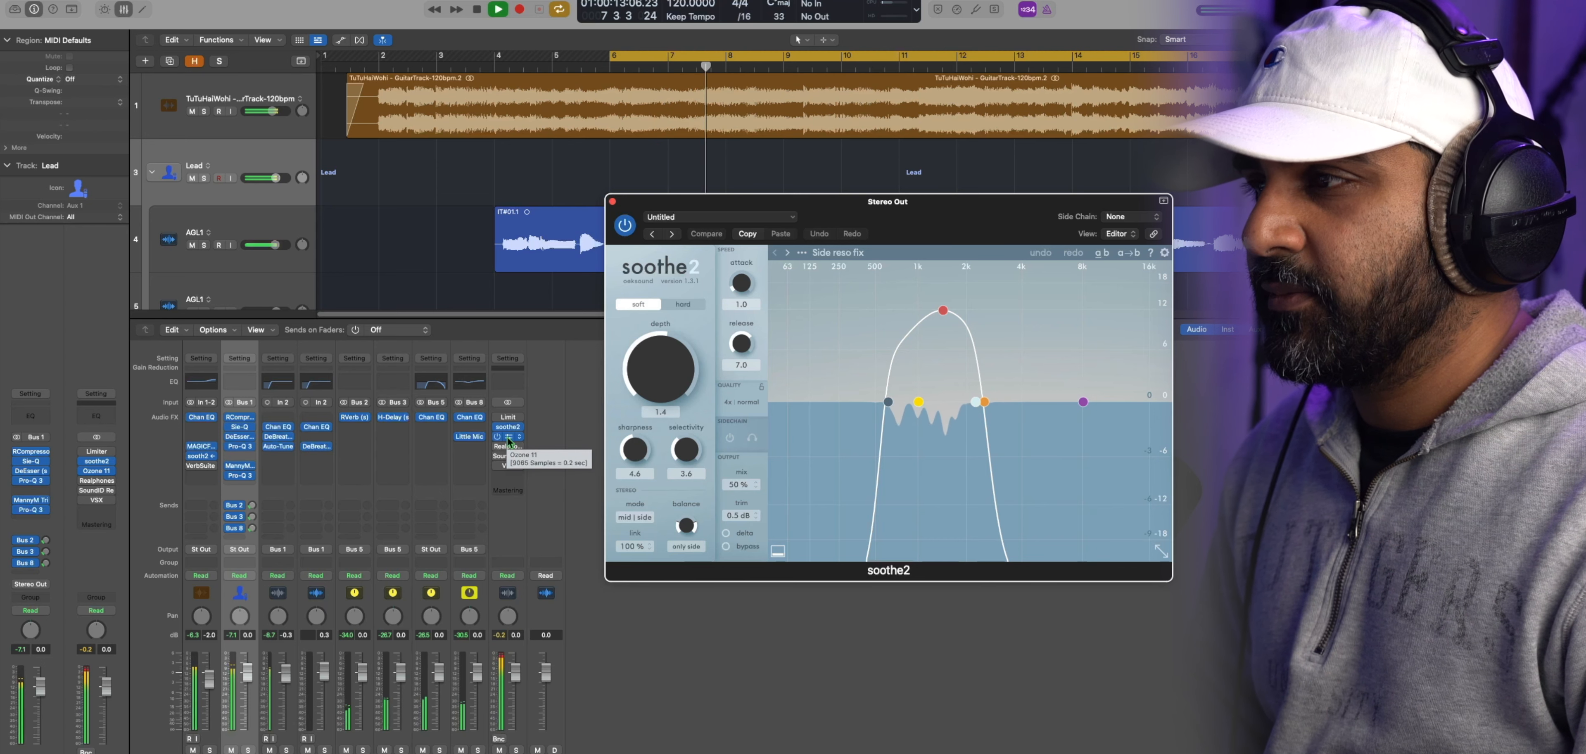
{"action": "left_click", "coordinate": [628, 232]}
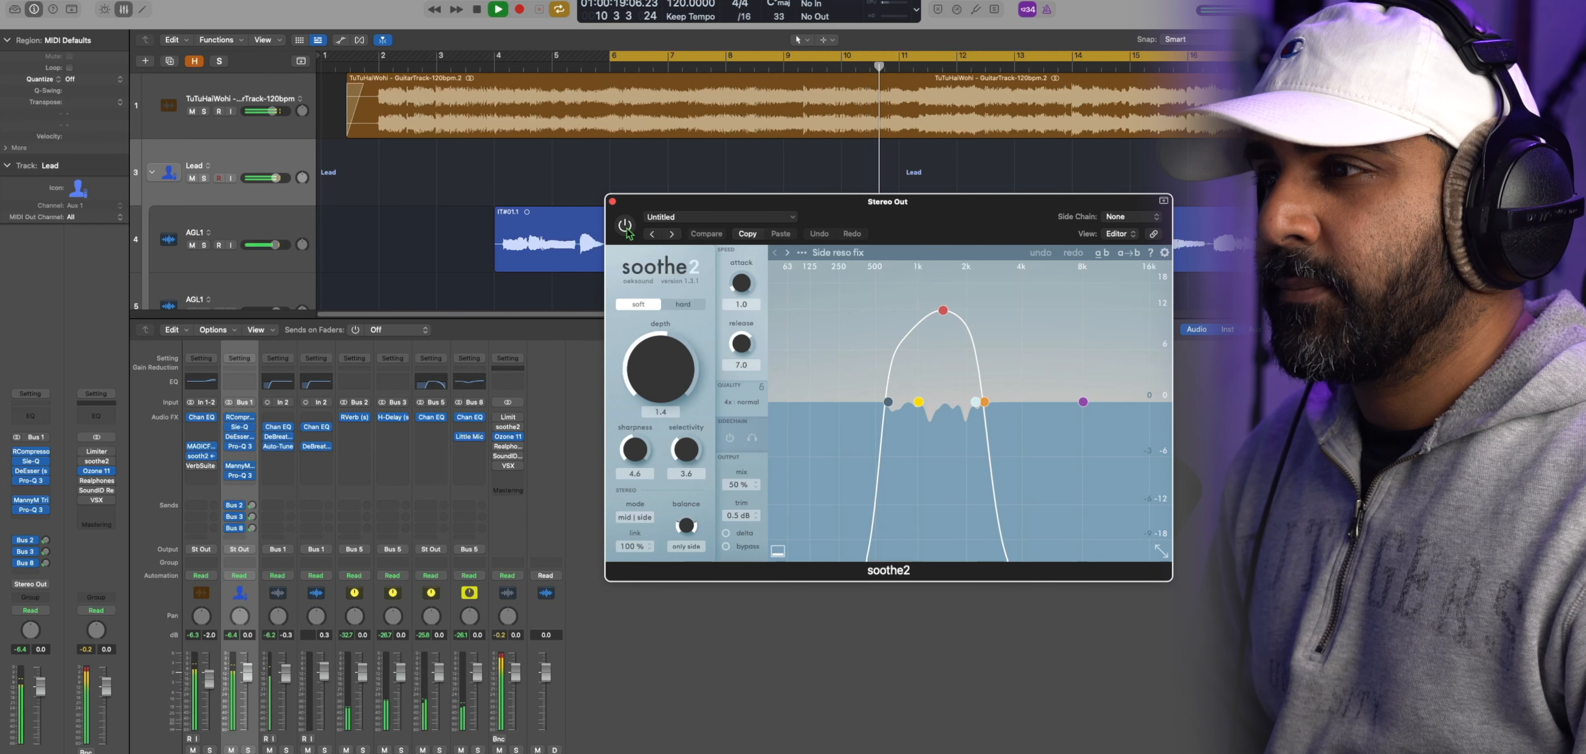
{"action": "left_click", "coordinate": [627, 230]}
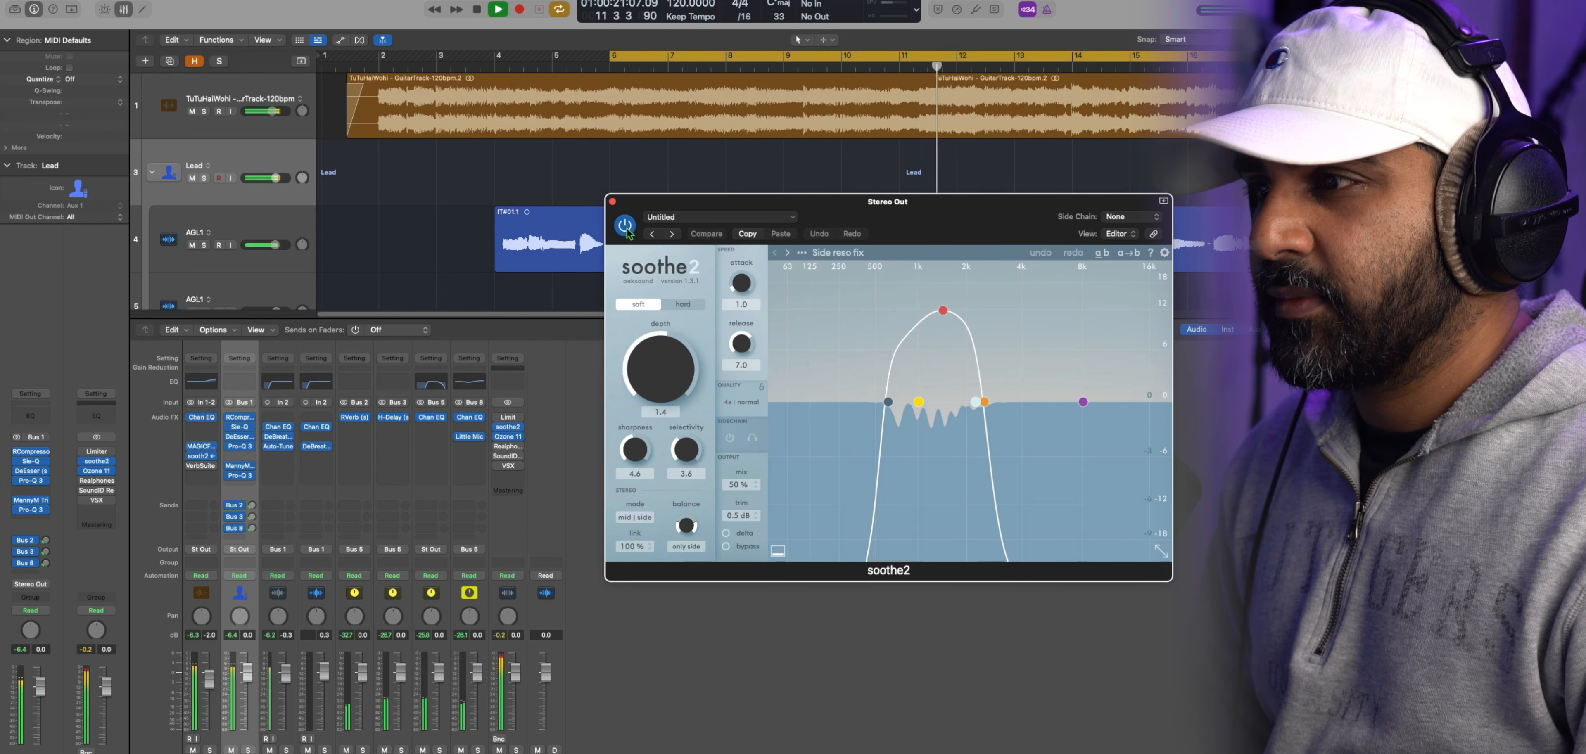
{"action": "key", "text": "space"}
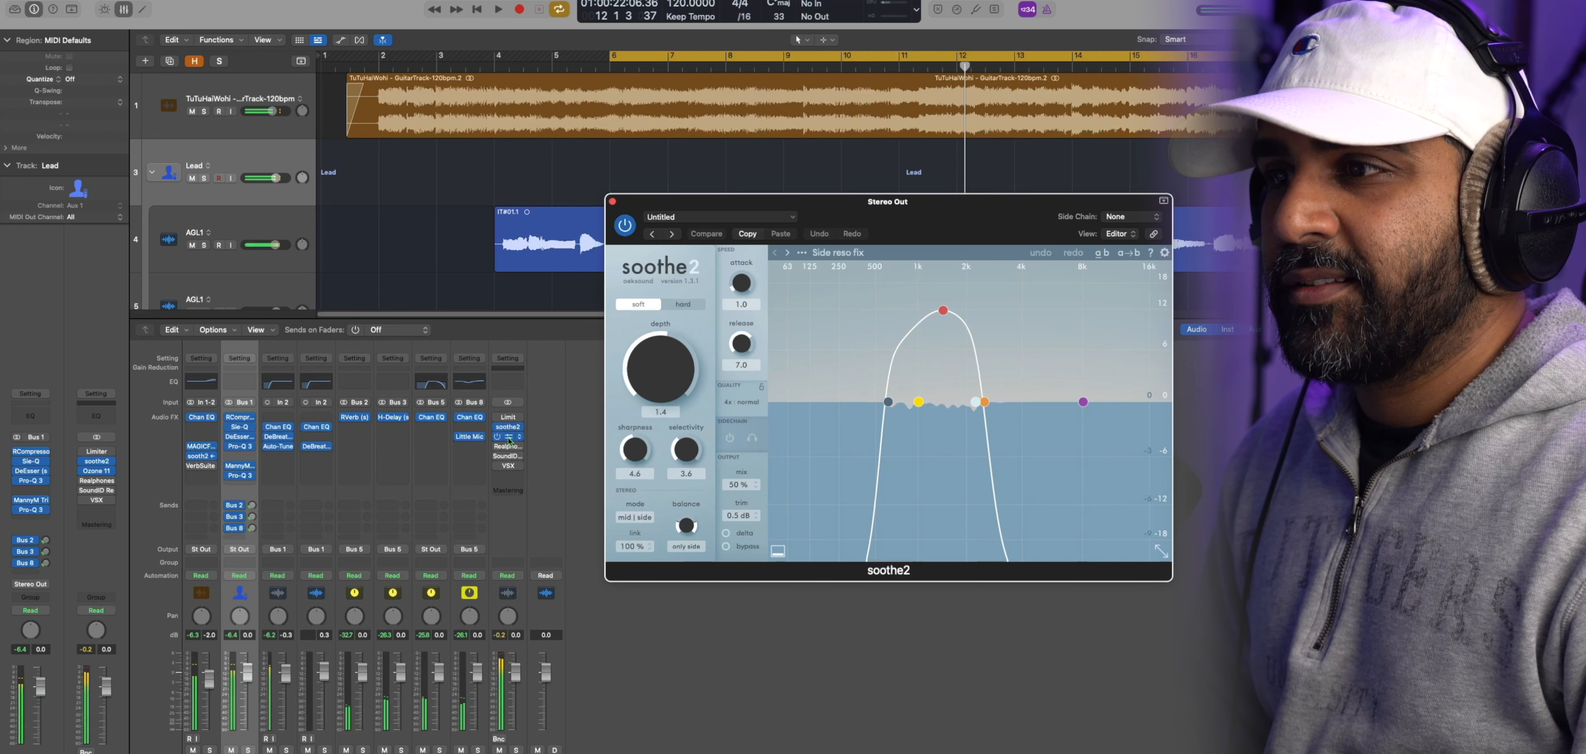
Open Ozone 11 on the Stereo Out and review its Equalizer, Dynamics, Stabilizer, Vintage Tape, Imager and Maximizer modules
{"action": "left_click", "coordinate": [509, 437]}
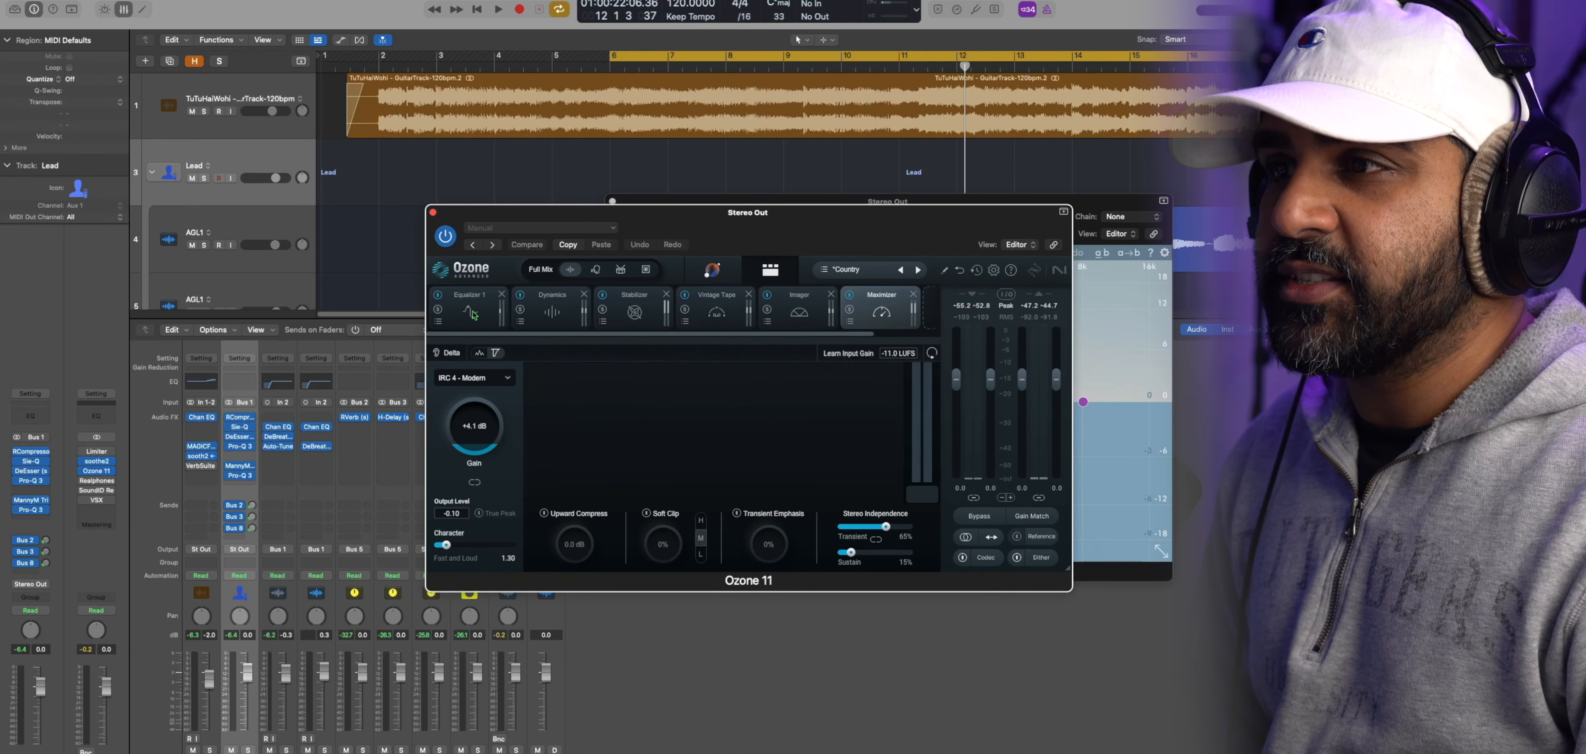
{"action": "left_click", "coordinate": [487, 317]}
{"action": "left_click", "coordinate": [536, 317]}
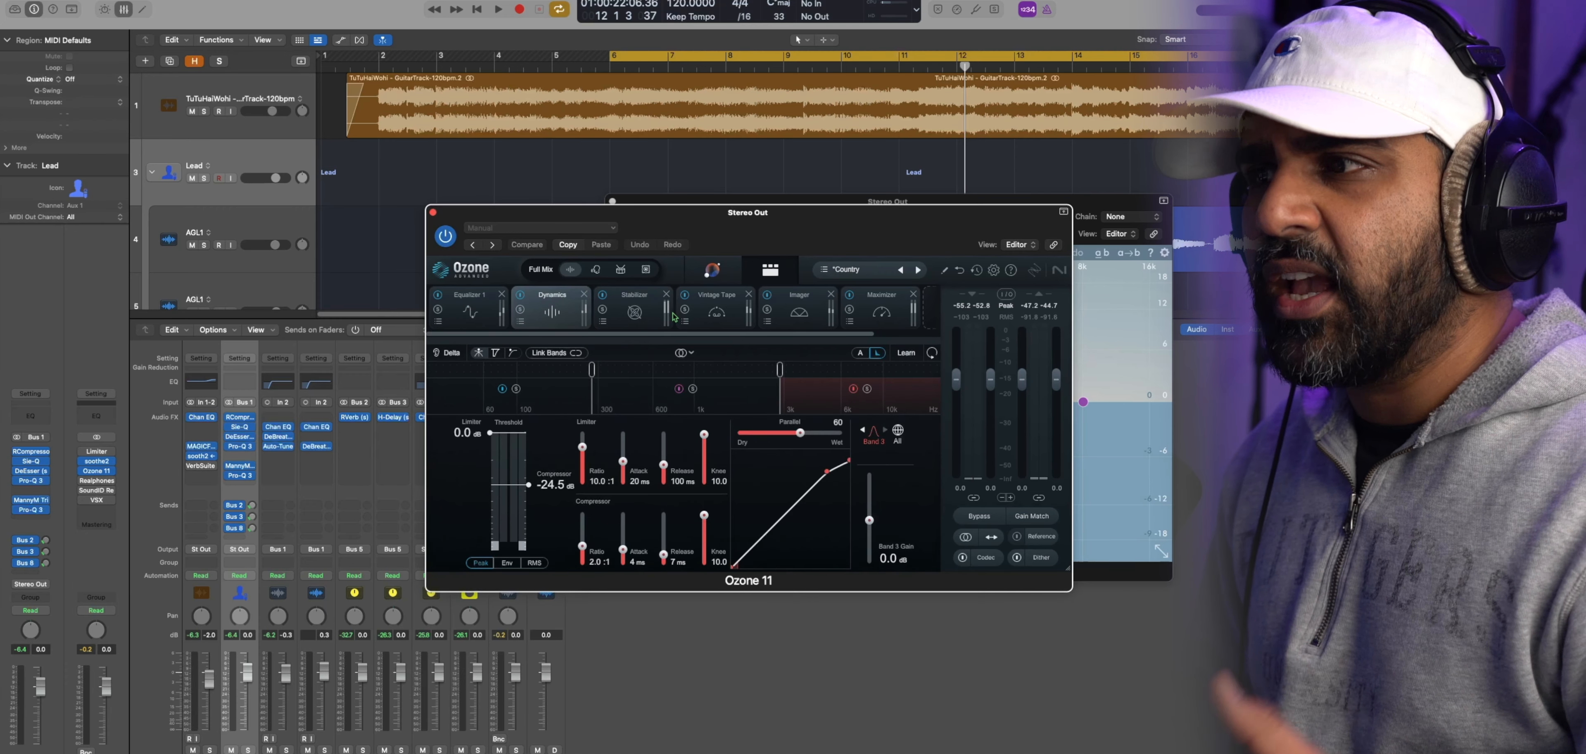
{"action": "left_click", "coordinate": [626, 326]}
{"action": "left_click", "coordinate": [706, 324]}
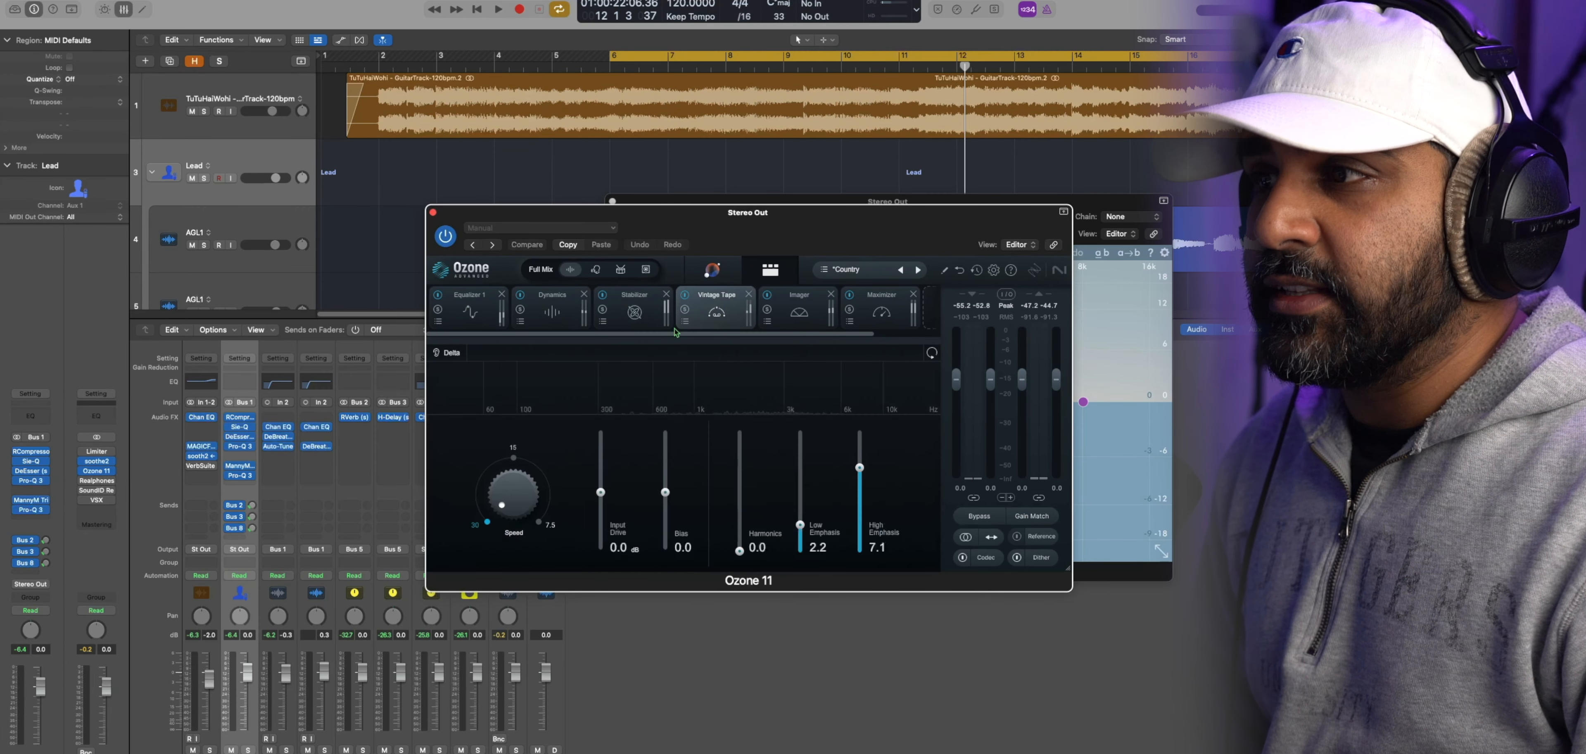
{"action": "left_click_drag", "start_coordinate": [668, 334], "coordinate": [724, 337]}
{"action": "left_click", "coordinate": [730, 323]}
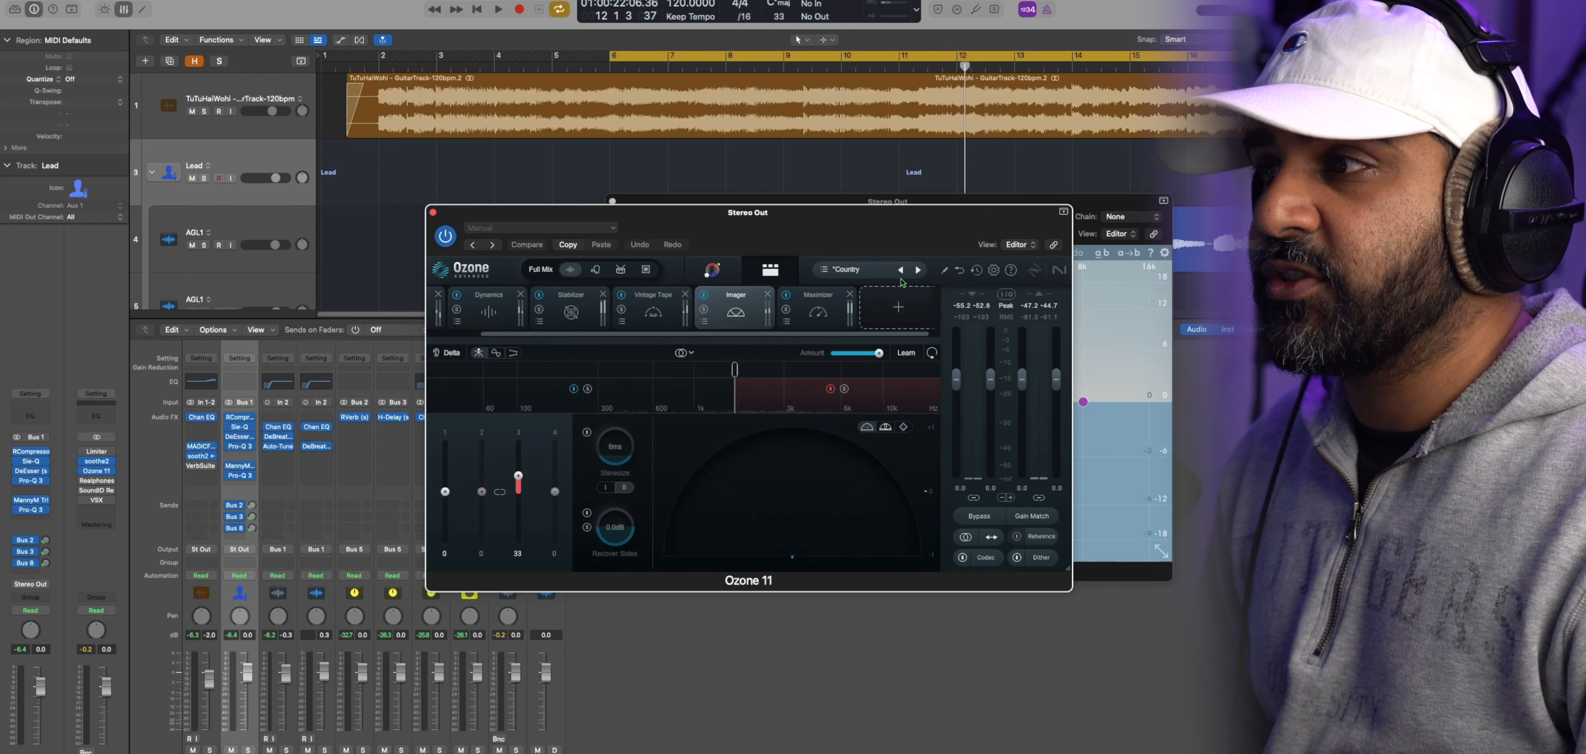
{"action": "left_click", "coordinate": [826, 312]}
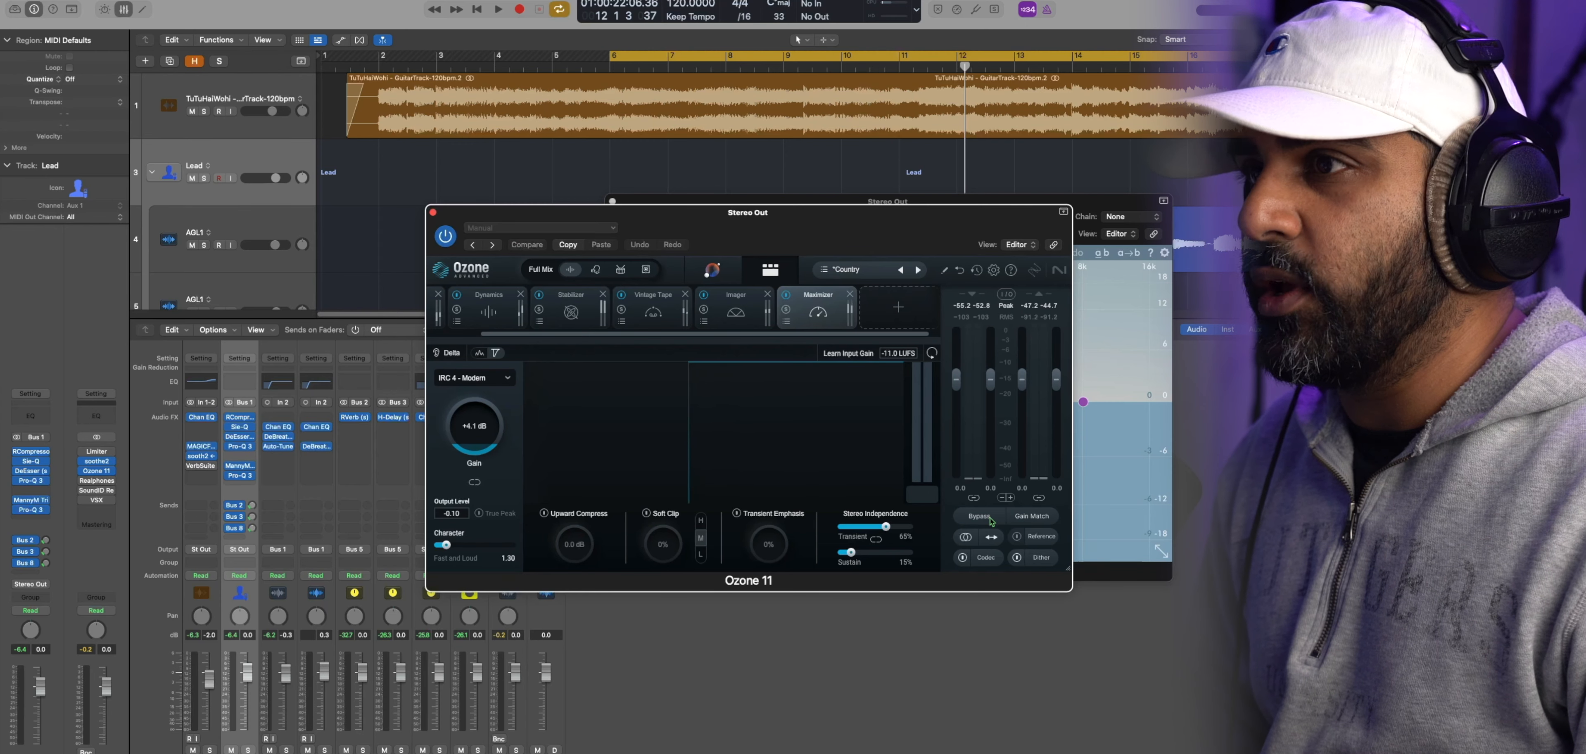
Compare the looped mix with Ozone 11 bypassed and active, using Gain Match for the comparison and switching it off again
{"action": "key", "text": "space"}
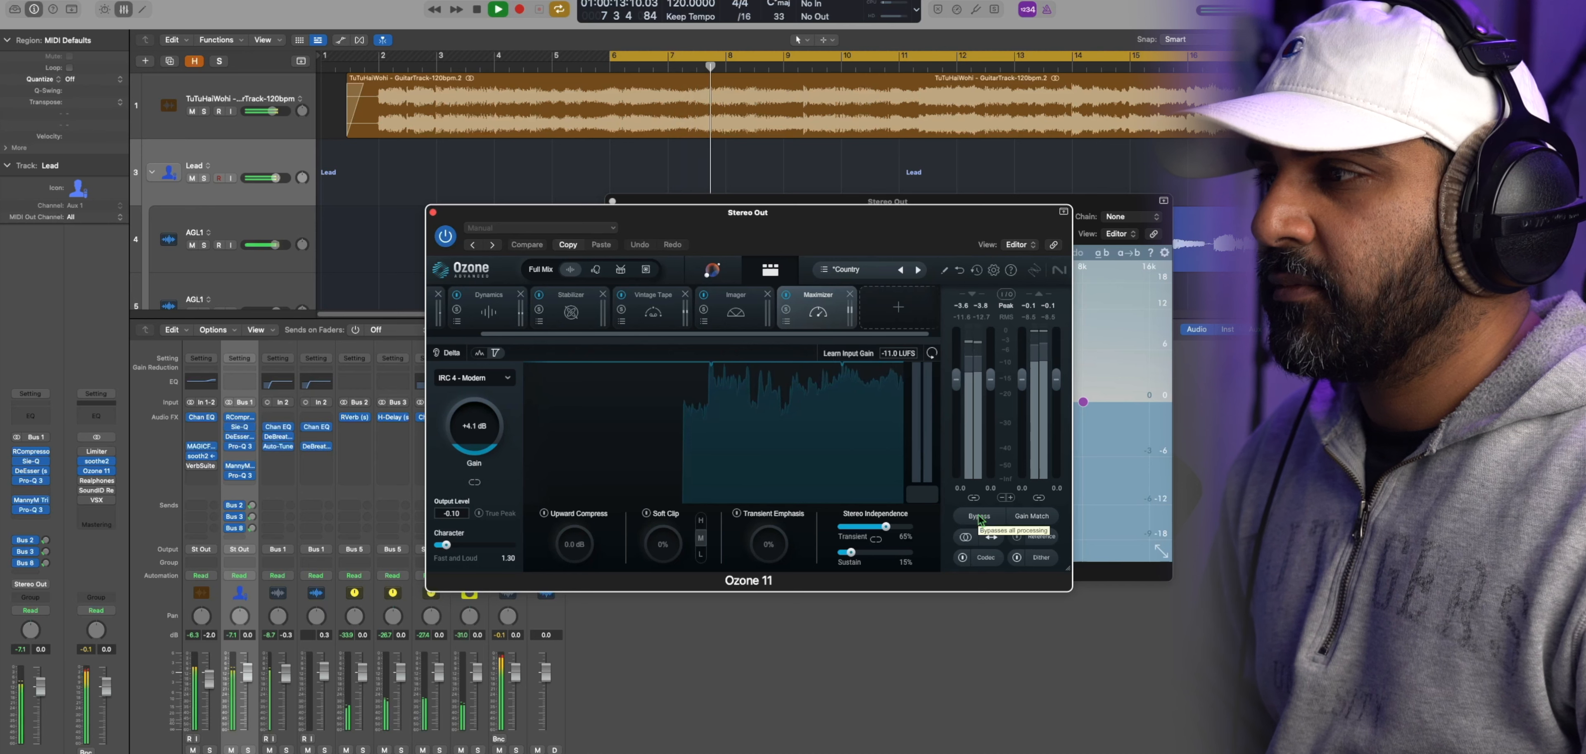
{"action": "left_click", "coordinate": [980, 517]}
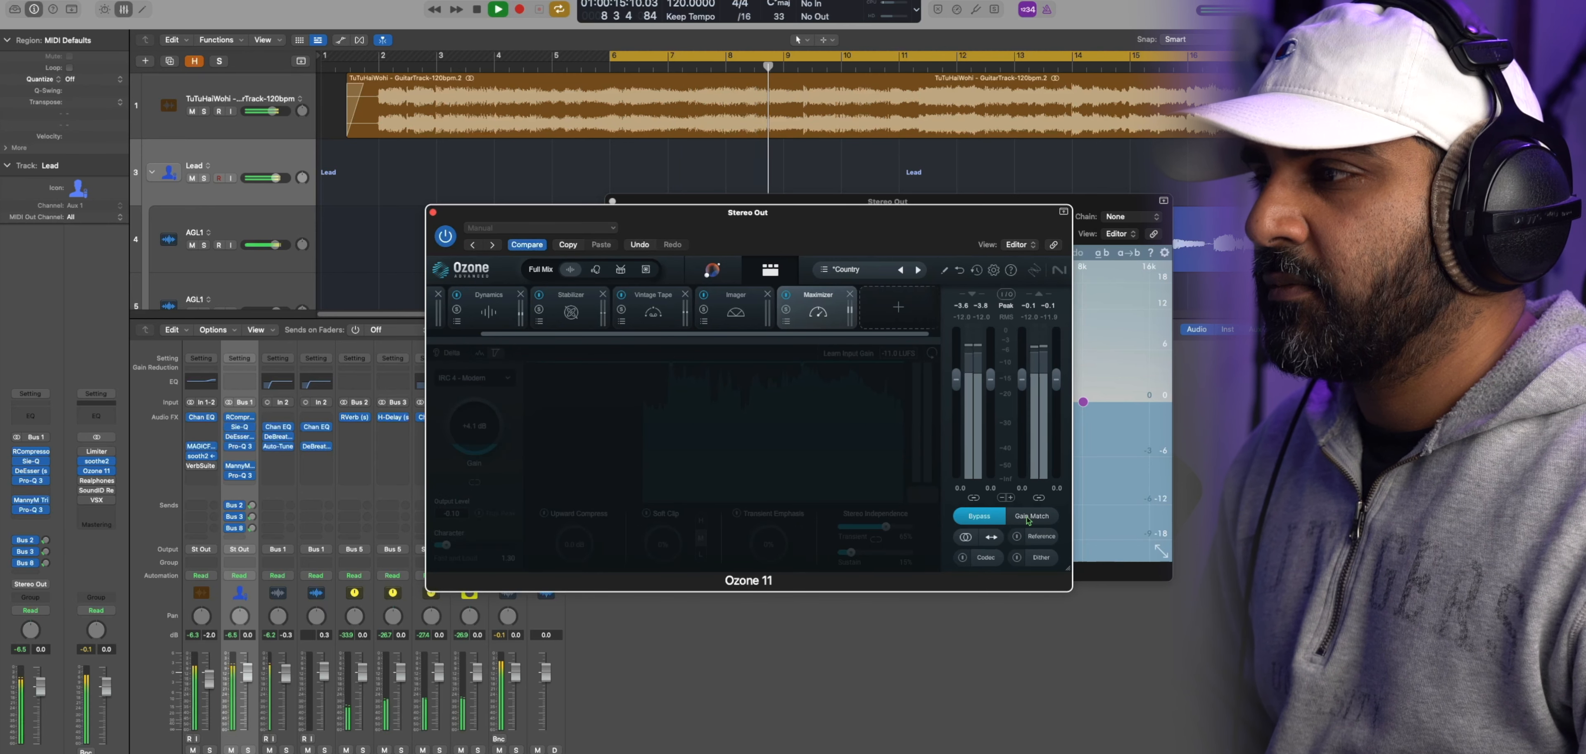
{"action": "left_click", "coordinate": [1007, 516]}
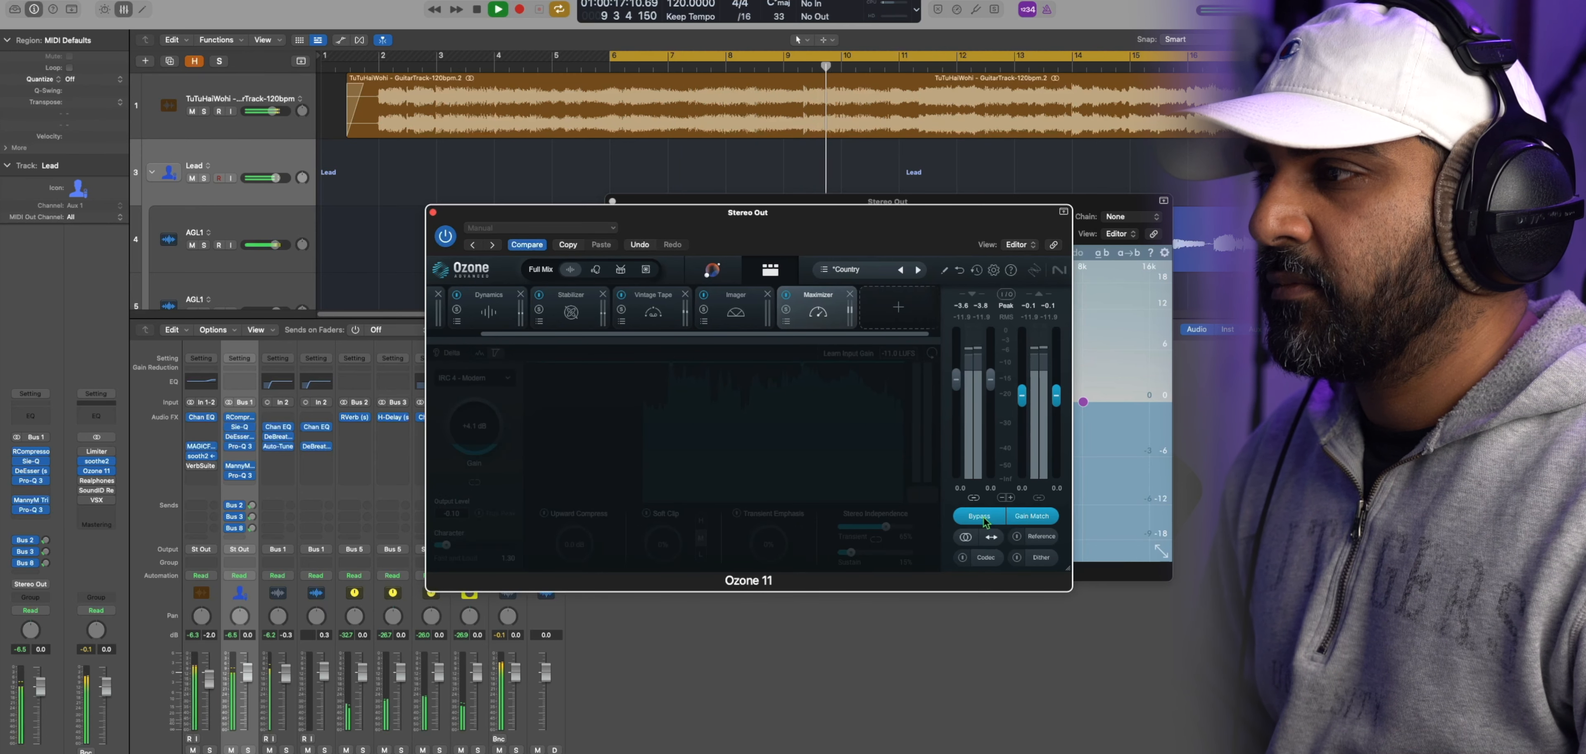
{"action": "left_click", "coordinate": [980, 516]}
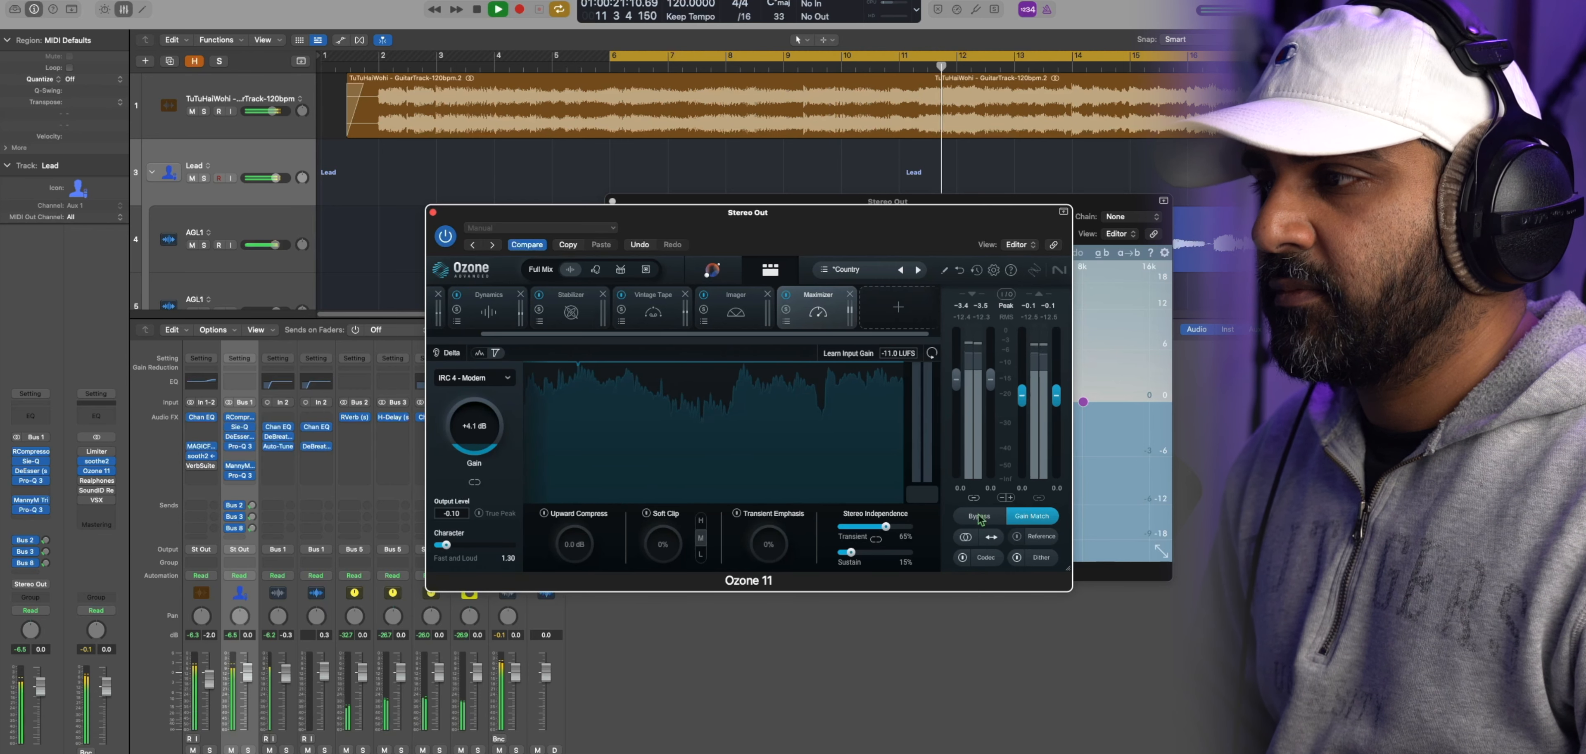
{"action": "left_click", "coordinate": [980, 516]}
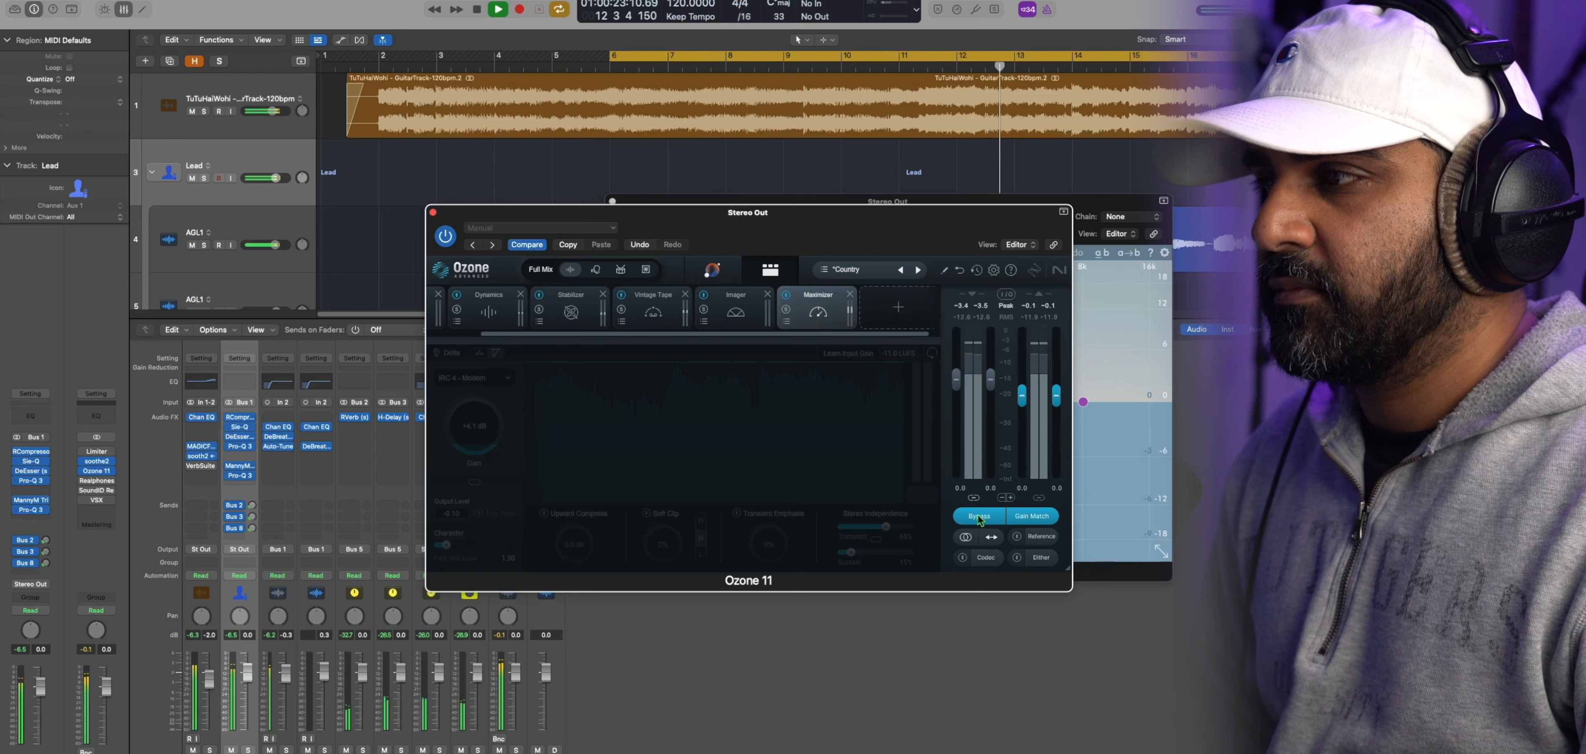
{"action": "left_click", "coordinate": [980, 516]}
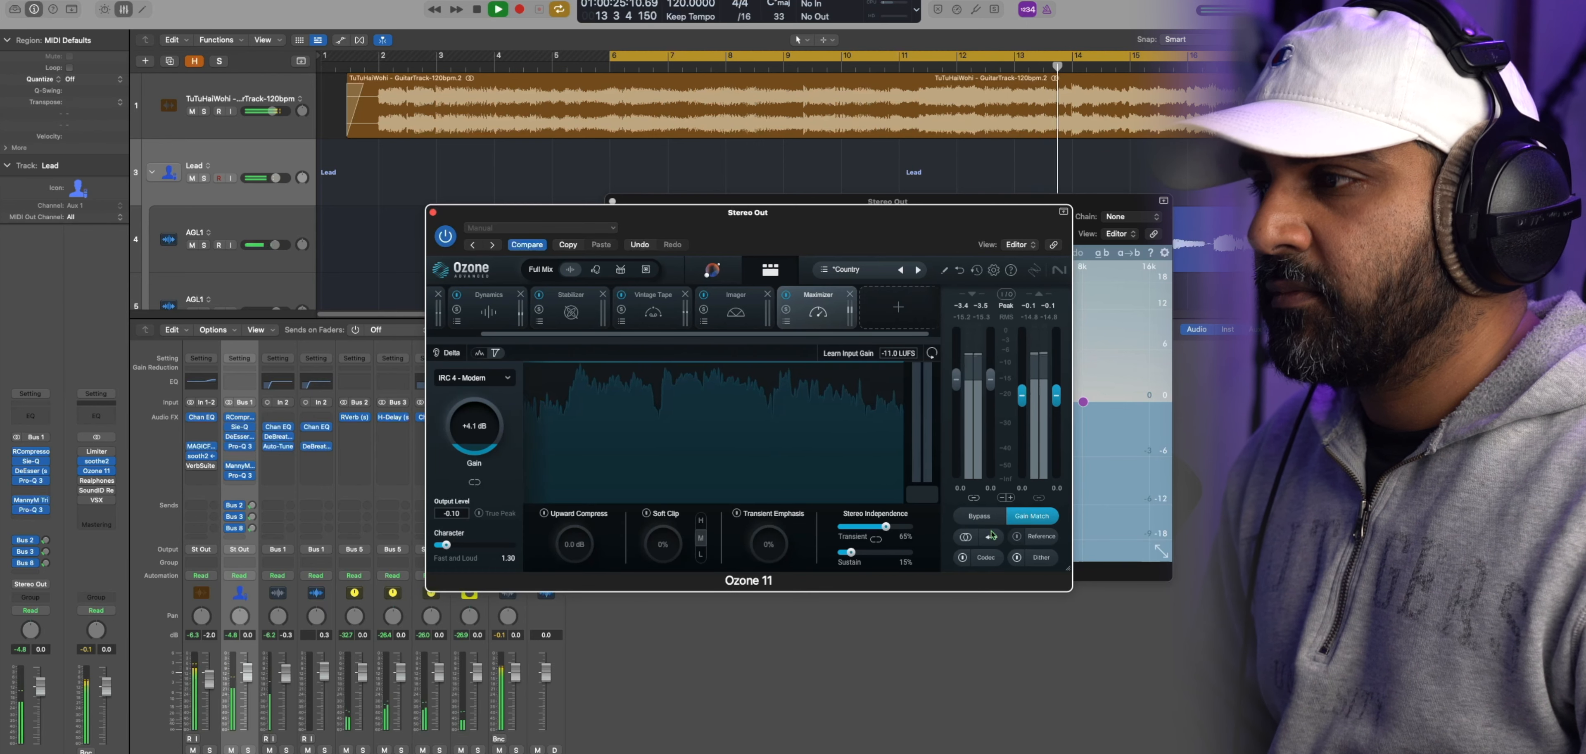
{"action": "left_click", "coordinate": [1027, 518]}
{"action": "key", "text": "space"}
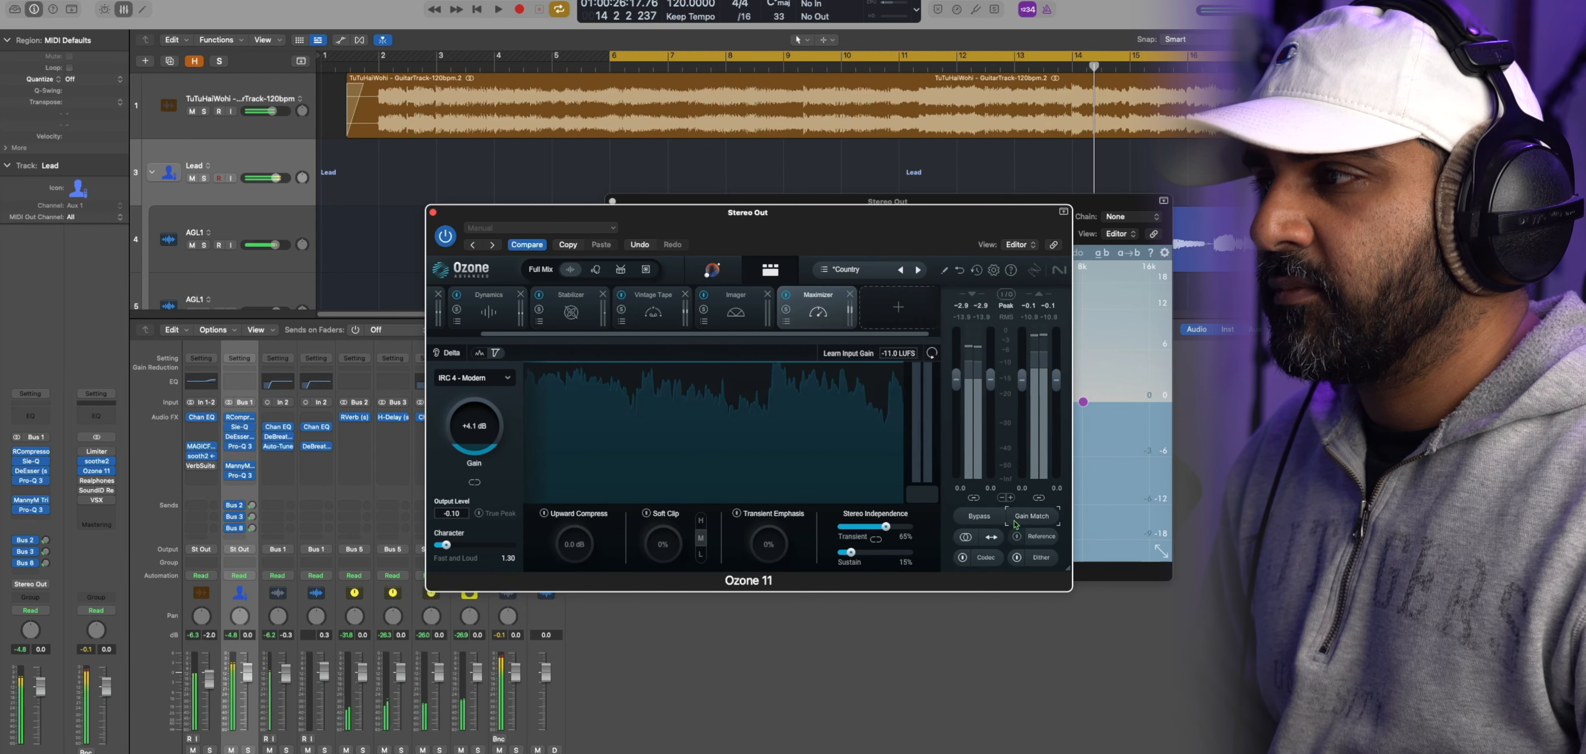